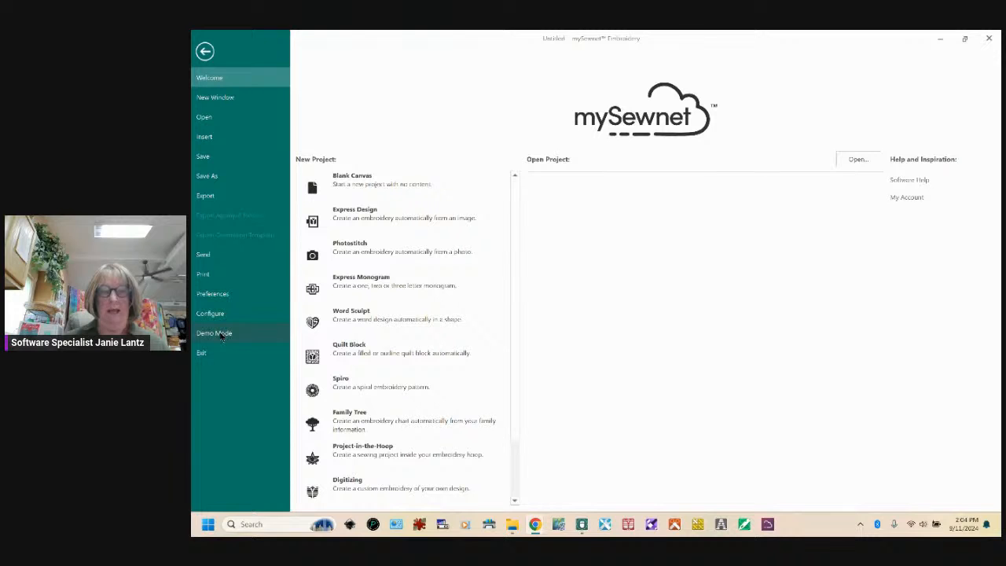
Launch the mySewnet Basic demo mode, inspect its blank hoop workspace and view options, and close the demo window
{"action": "left_click", "coordinate": [223, 334]}
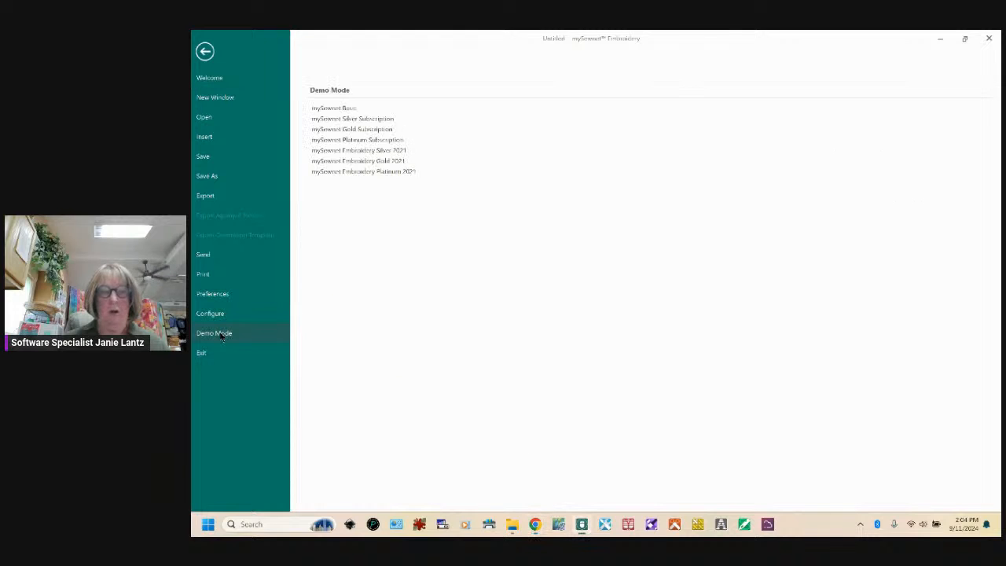
{"action": "left_click", "coordinate": [332, 111]}
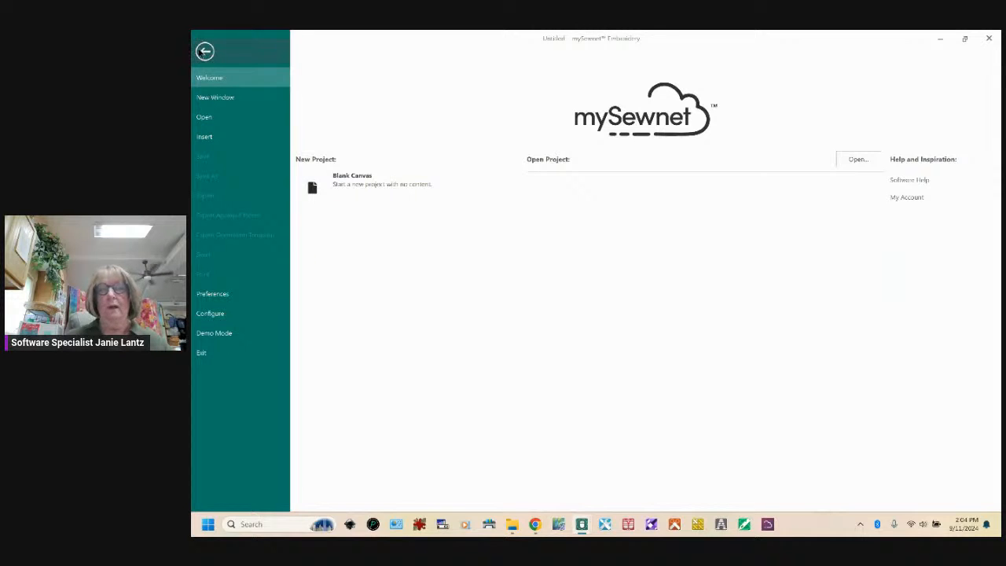
{"action": "left_click", "coordinate": [205, 51]}
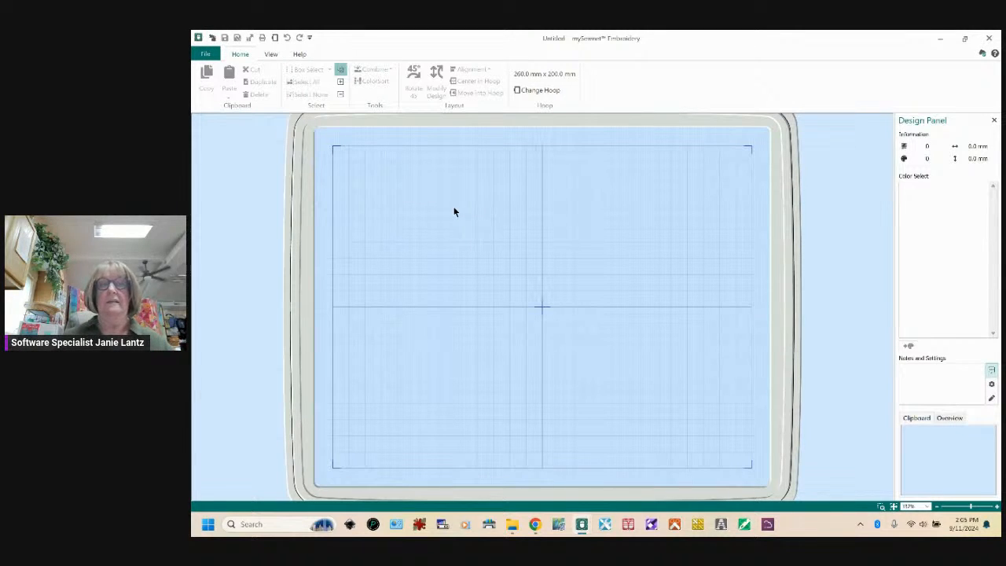
{"action": "left_click", "coordinate": [268, 54]}
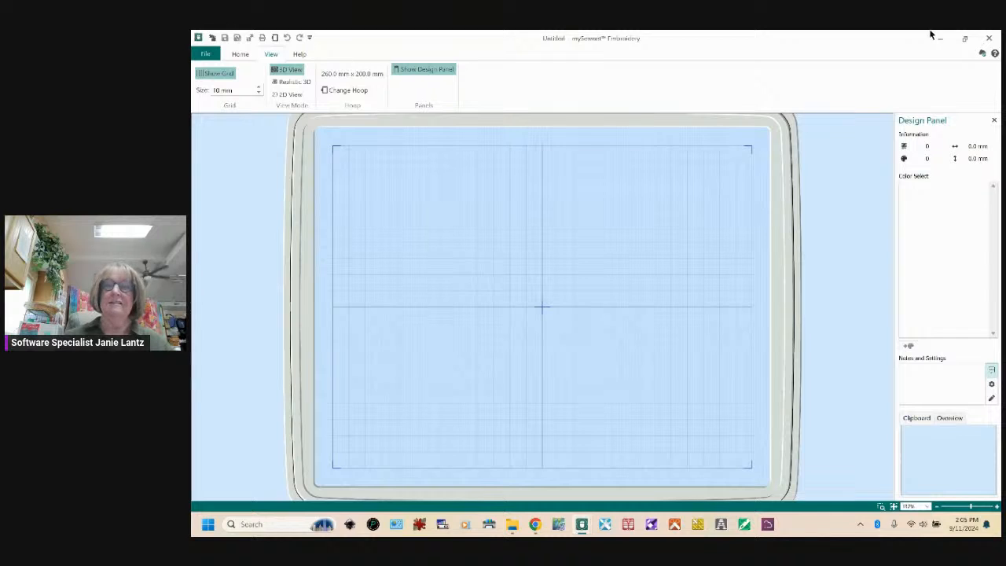
{"action": "left_click", "coordinate": [990, 38]}
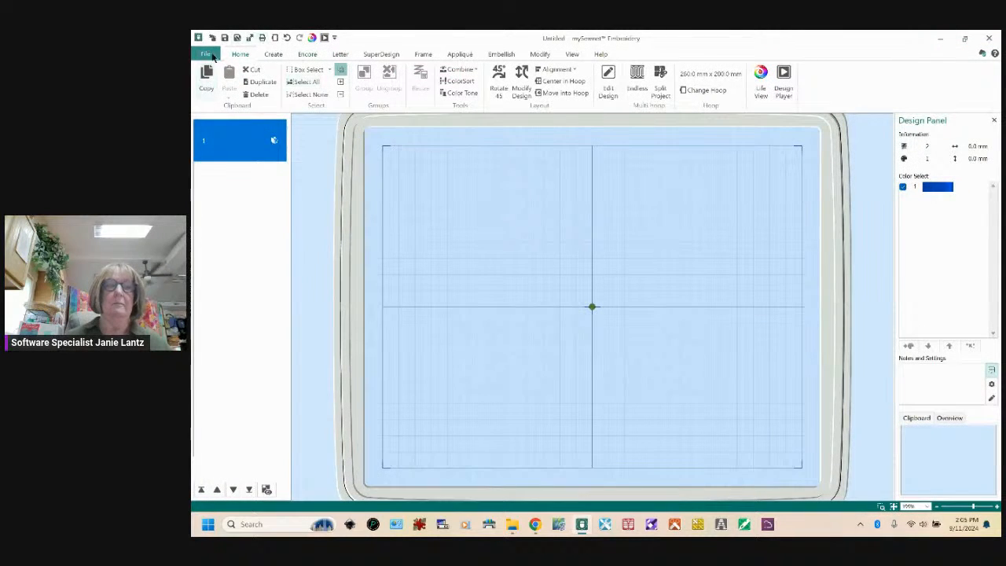
Launch the mySewnet Silver Subscription demo mode, examine its Encore, Letter, SuperDesign and Frame features, and close the demo window
{"action": "left_click", "coordinate": [205, 55]}
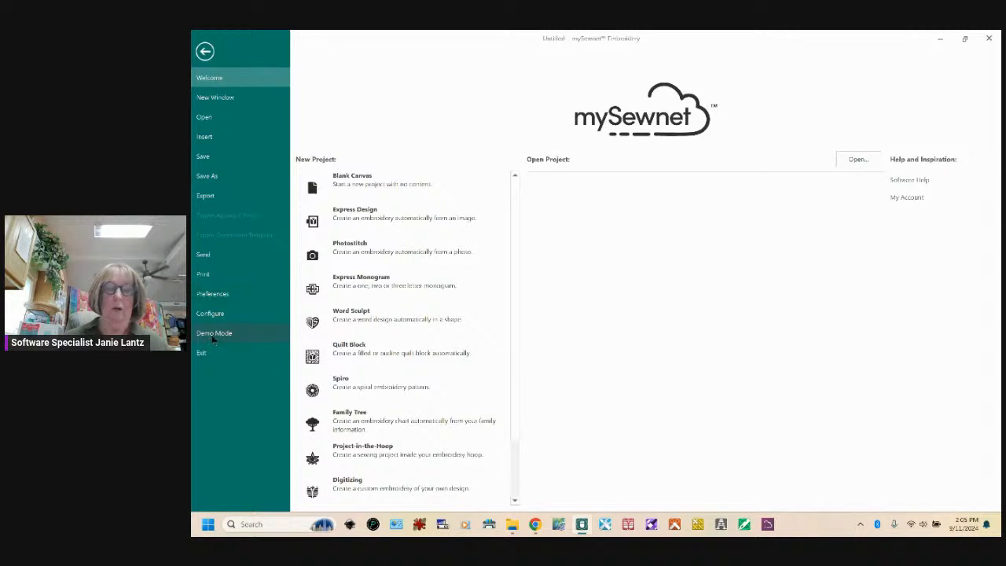
{"action": "left_click", "coordinate": [213, 335]}
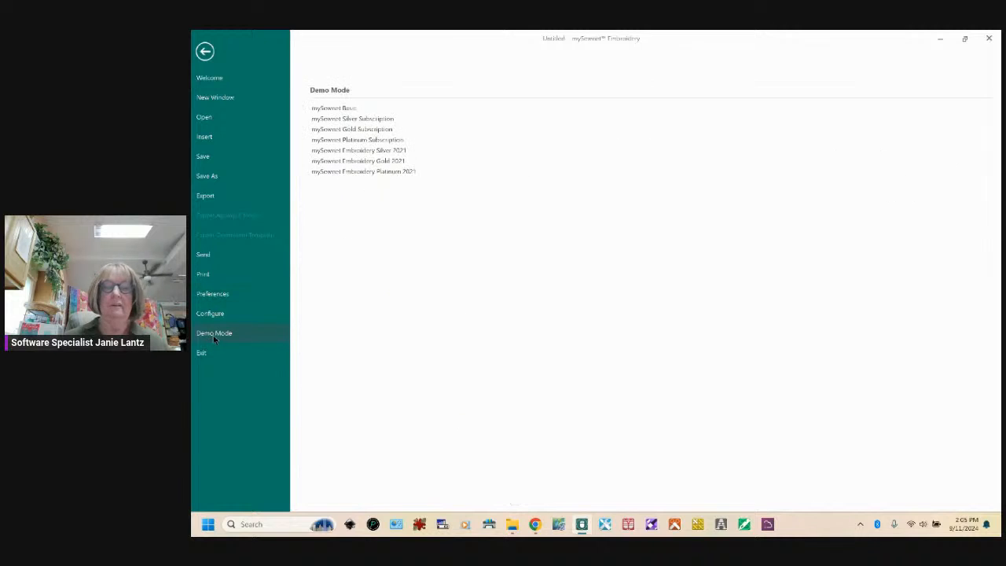
{"action": "left_click", "coordinate": [370, 122]}
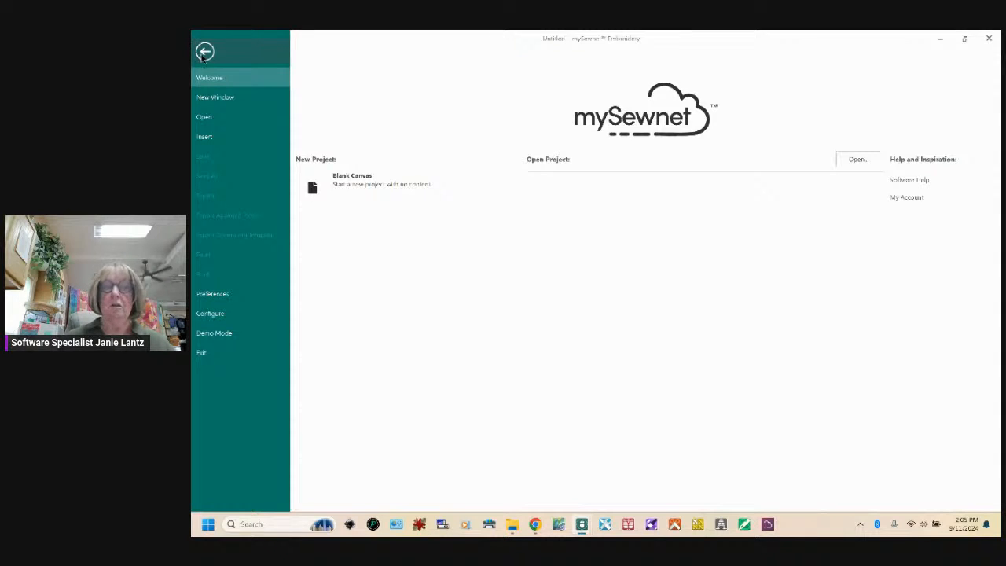
{"action": "left_click", "coordinate": [204, 52]}
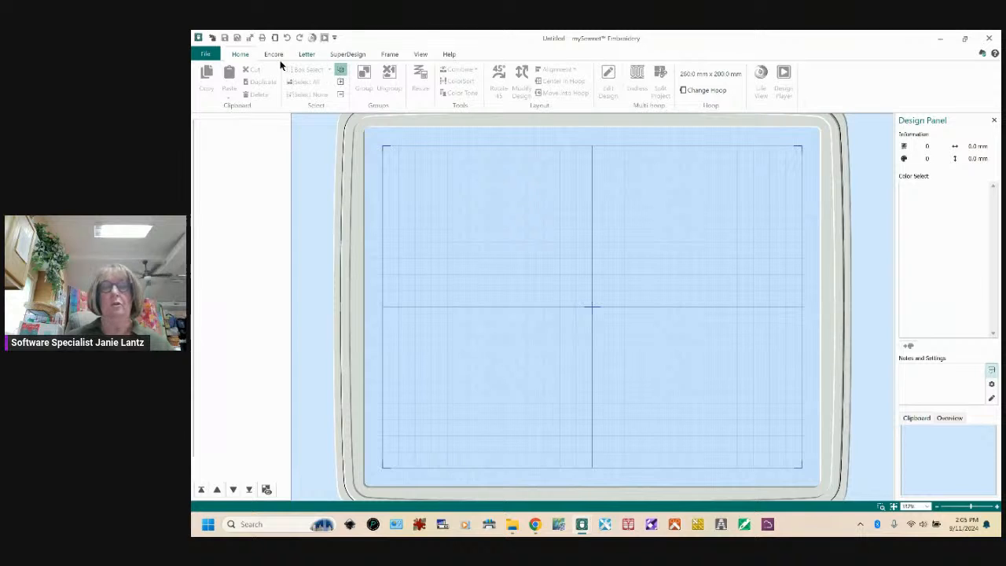
{"action": "left_click", "coordinate": [273, 54]}
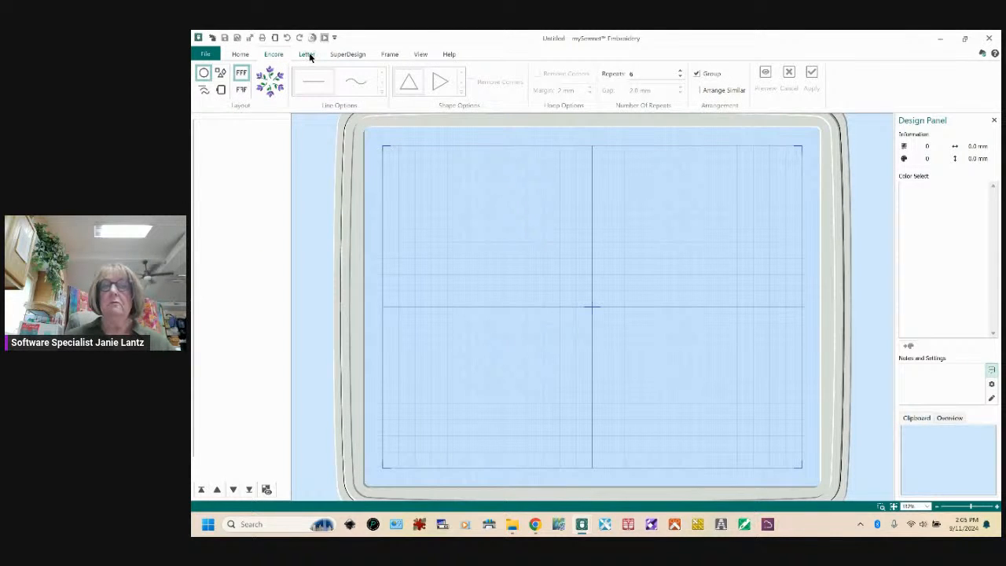
{"action": "left_click", "coordinate": [307, 54]}
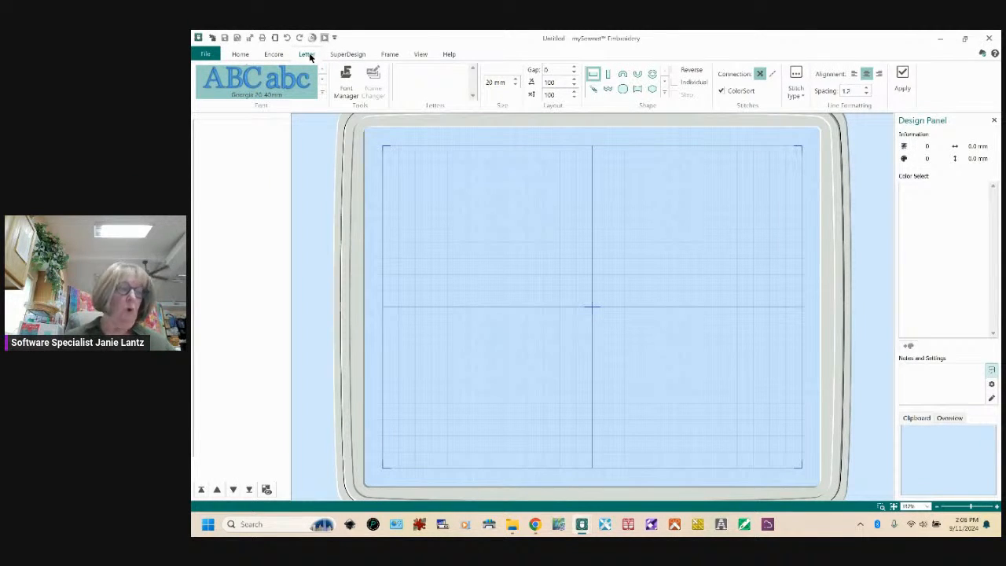
{"action": "left_click", "coordinate": [349, 56]}
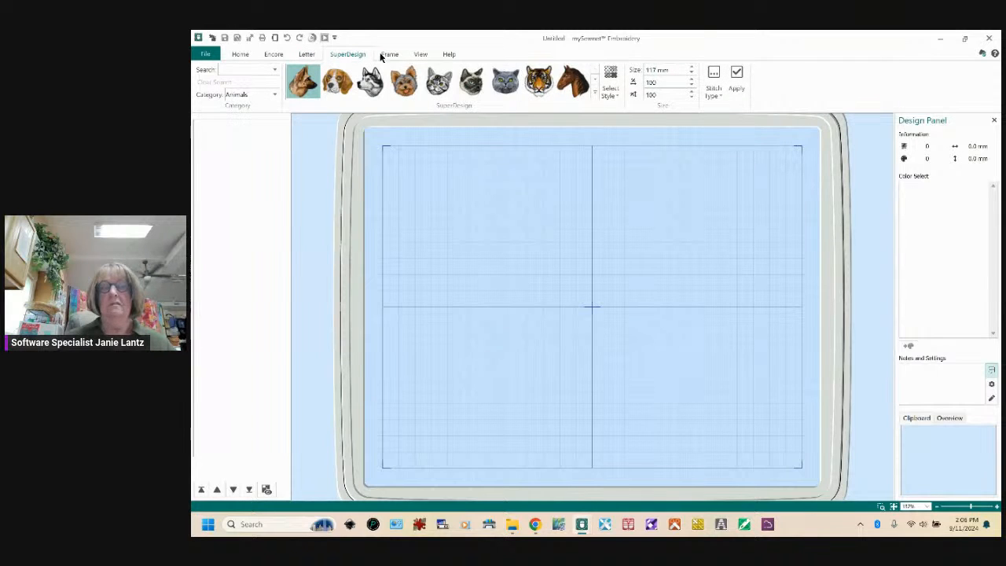
{"action": "left_click", "coordinate": [389, 55]}
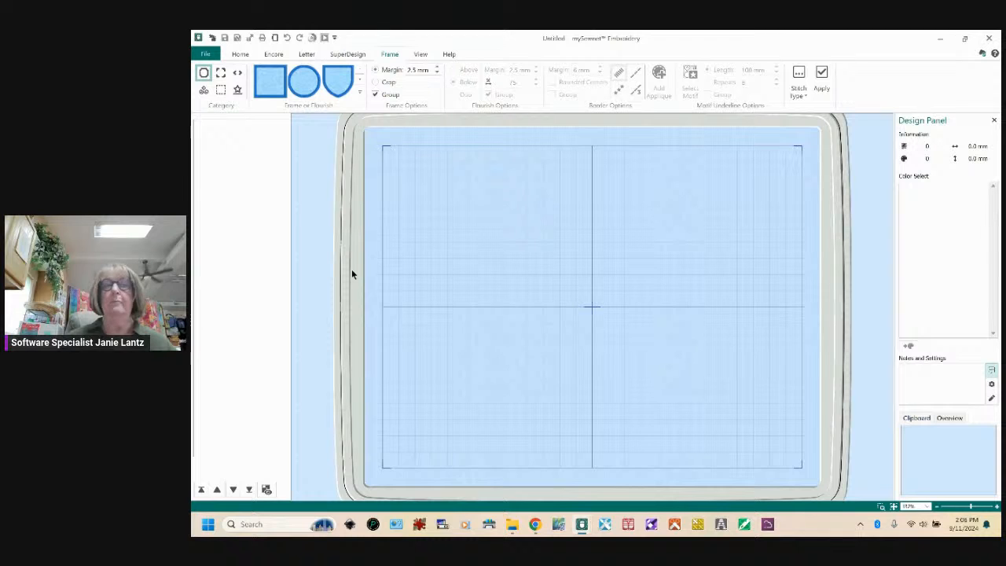
{"action": "left_click", "coordinate": [988, 39]}
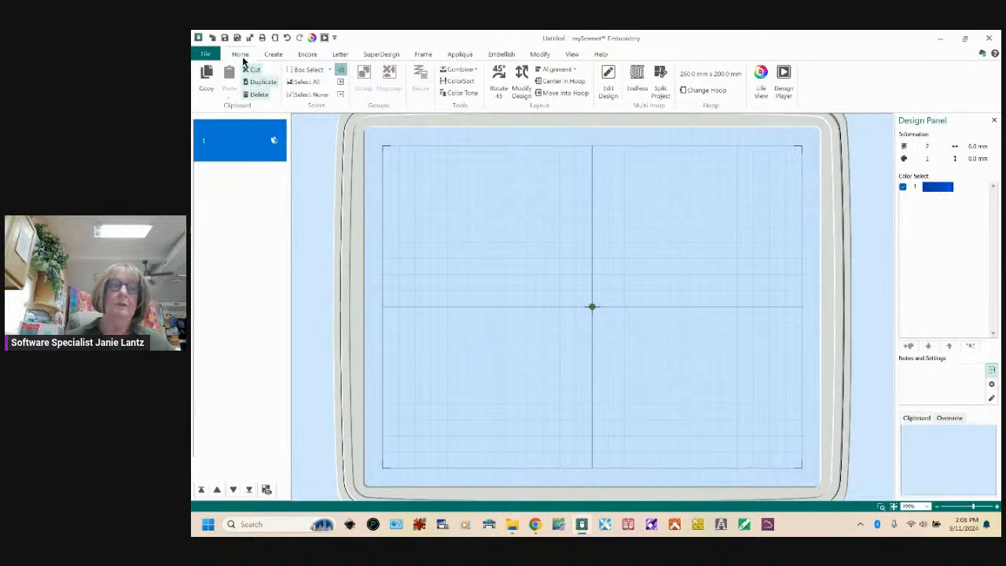
Launch the mySewnet Gold Subscription demo mode, examine its Home tools and Create wizards, and return to the full program window
{"action": "left_click", "coordinate": [205, 53]}
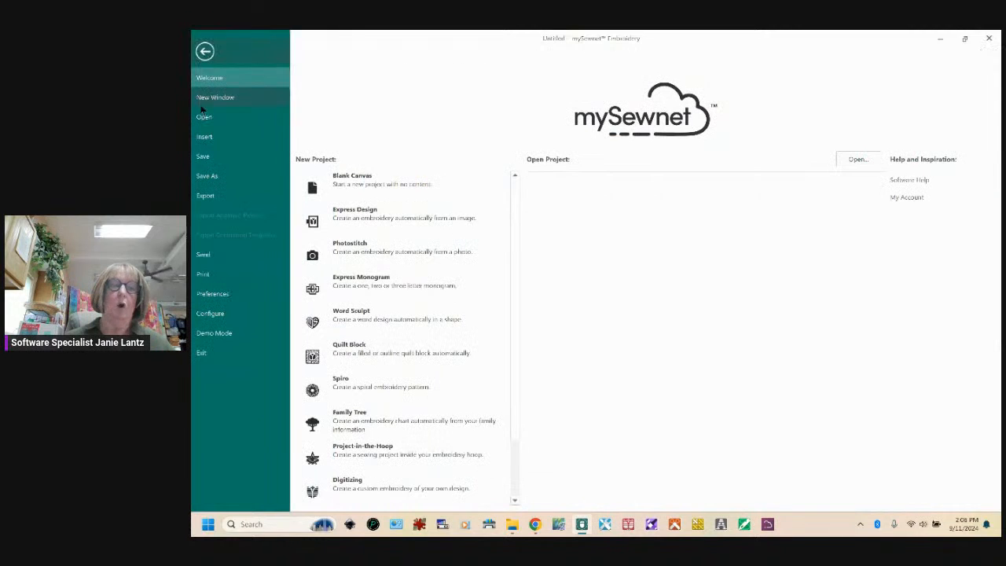
{"action": "left_click", "coordinate": [214, 332]}
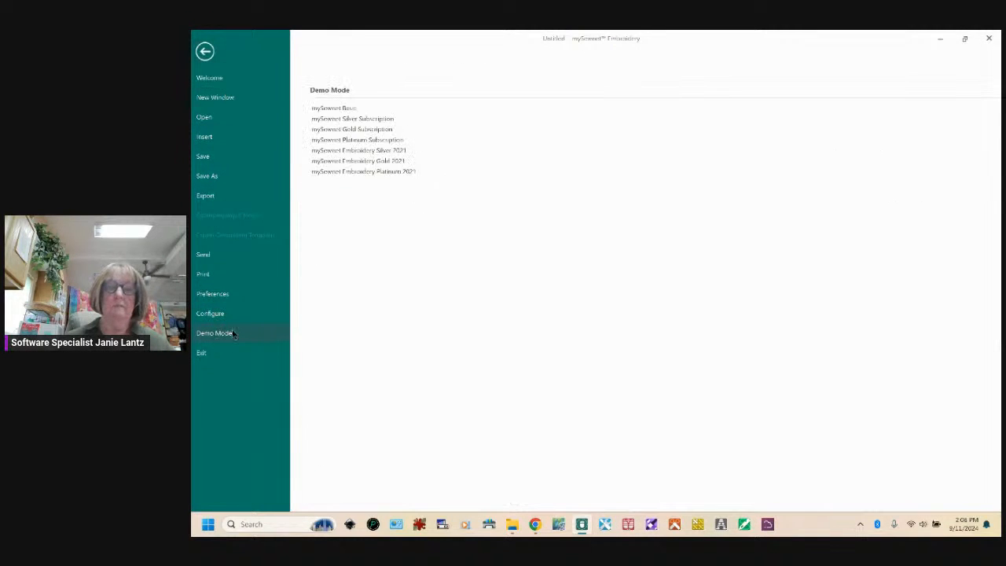
{"action": "left_click", "coordinate": [382, 131]}
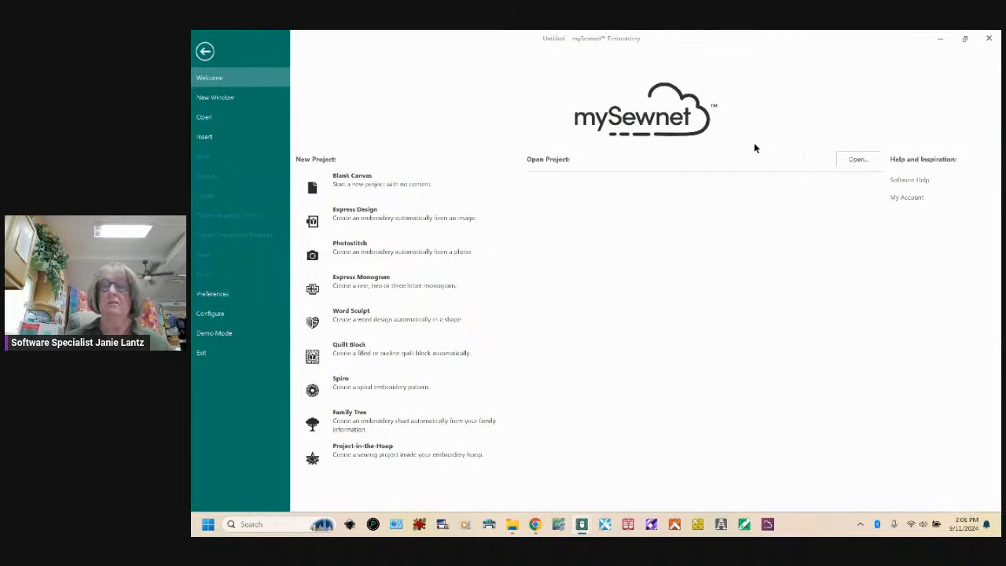
{"action": "left_click", "coordinate": [205, 52]}
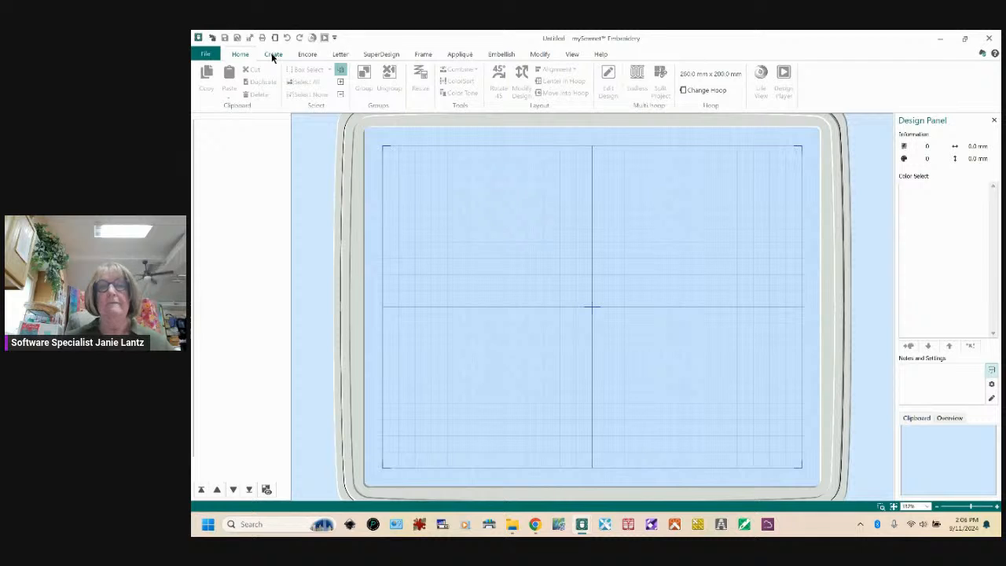
{"action": "left_click", "coordinate": [273, 54]}
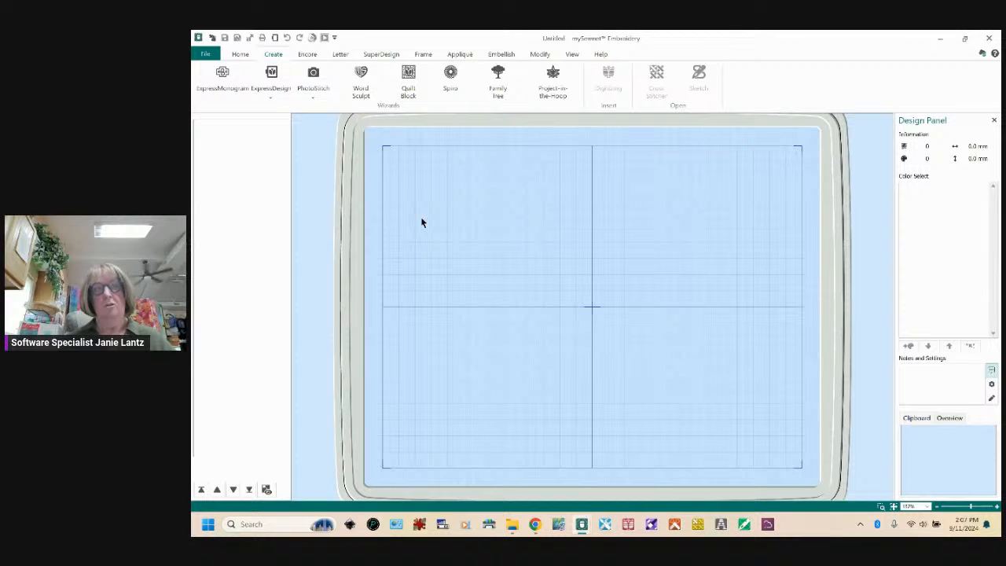
{"action": "left_click", "coordinate": [236, 55]}
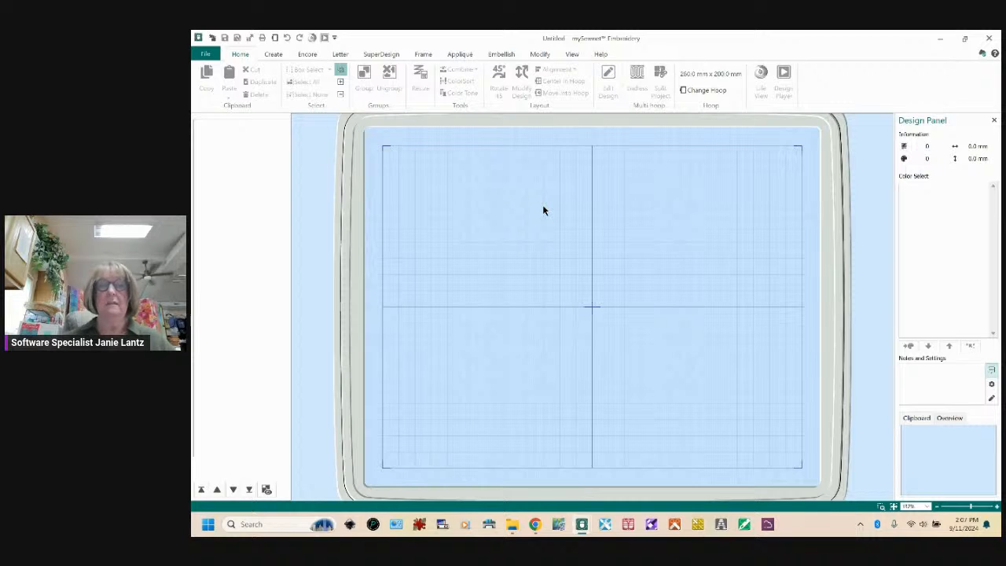
{"action": "left_click", "coordinate": [272, 54]}
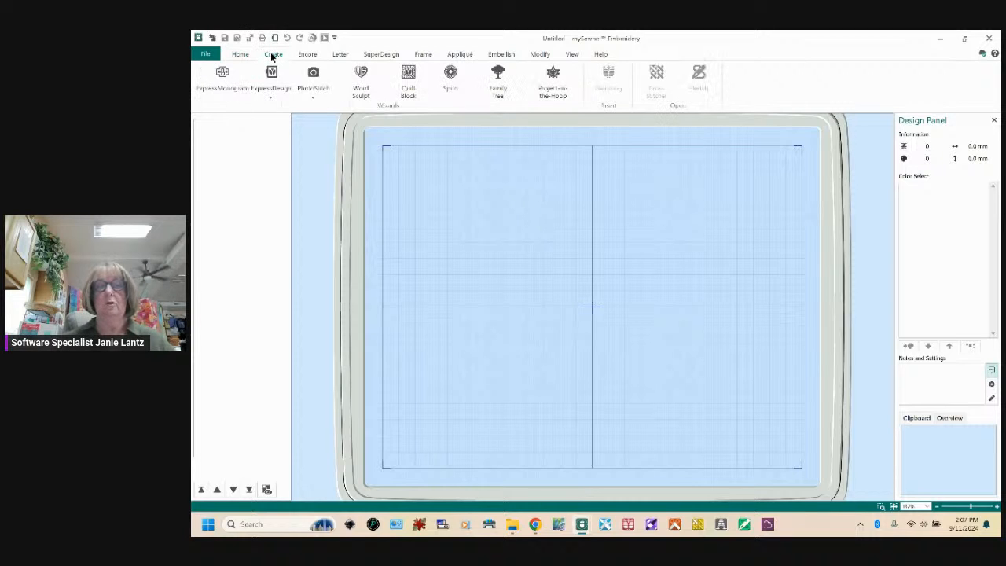
{"action": "left_click", "coordinate": [275, 98]}
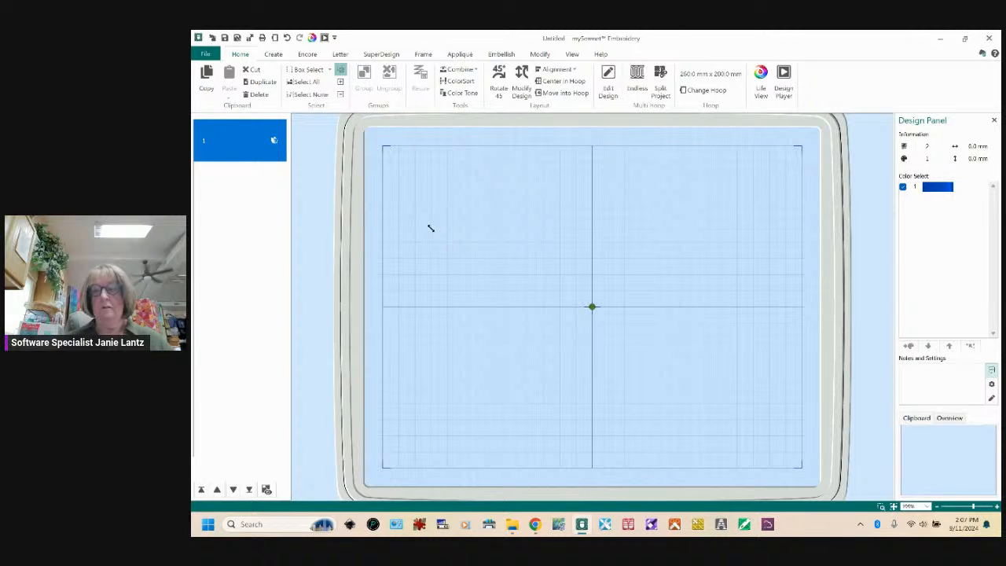
Browse the sample embroidery designs in the Stitch folder for opening, check the Bells.vp4 file details, and cancel
{"action": "left_click", "coordinate": [204, 55]}
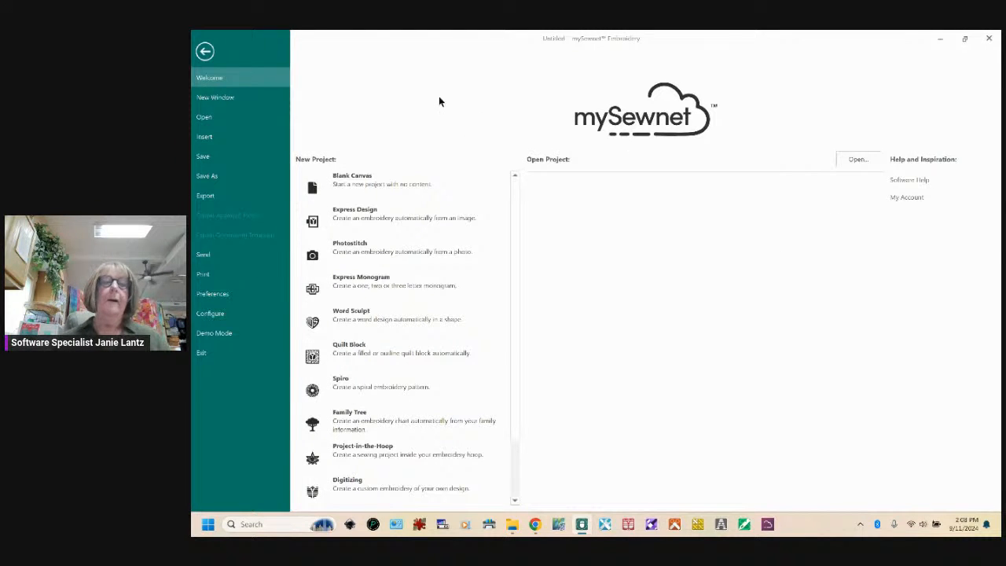
{"action": "left_click", "coordinate": [204, 117]}
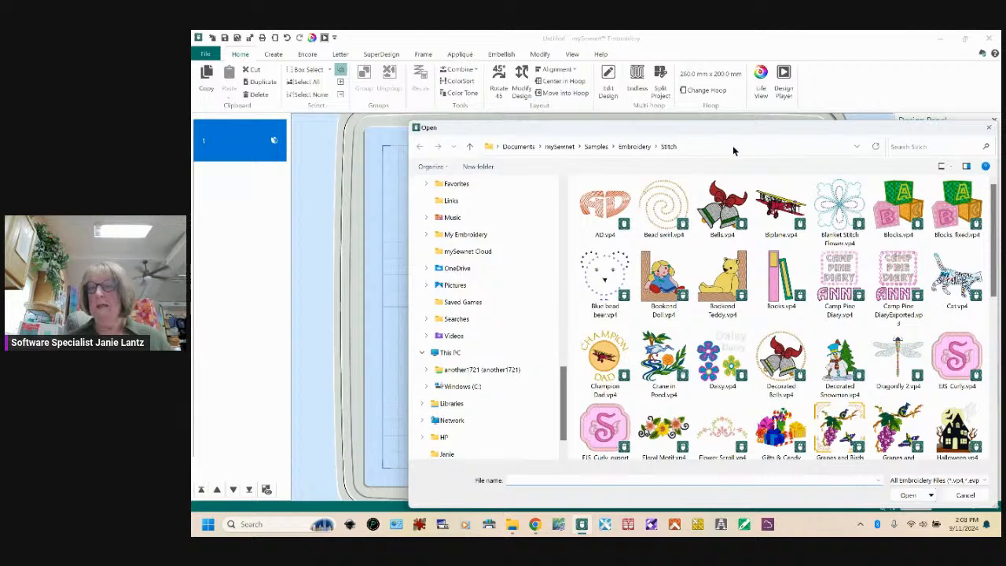
{"action": "mouse_move", "coordinate": [723, 229]}
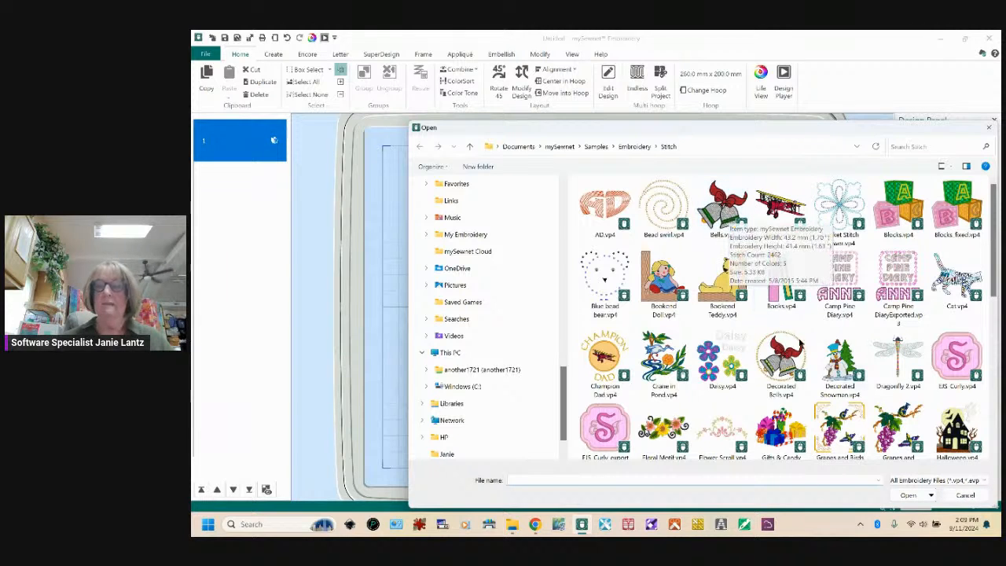
{"action": "mouse_move", "coordinate": [786, 225]}
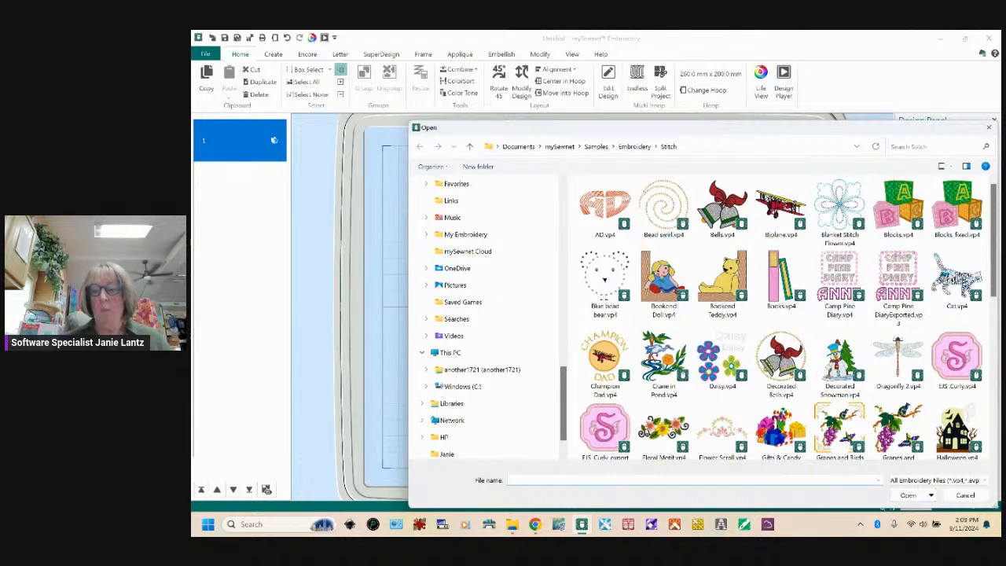
{"action": "left_click", "coordinate": [968, 496]}
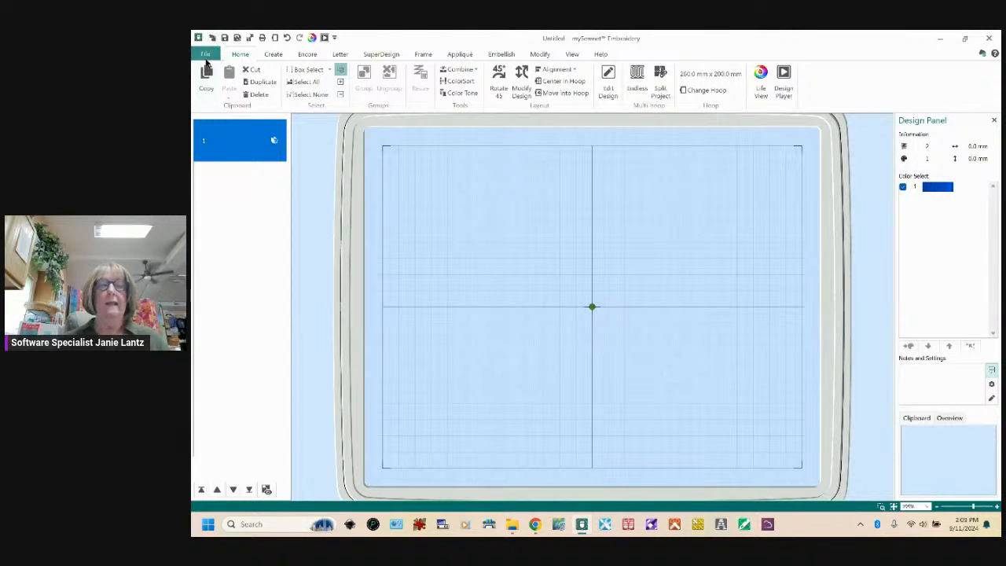
Select the Bells.vp4, Biplane.vp4 and Blanket Stitch Flower.vp4 samples together for insertion into the current project, and cancel the insertion
{"action": "left_click", "coordinate": [205, 55]}
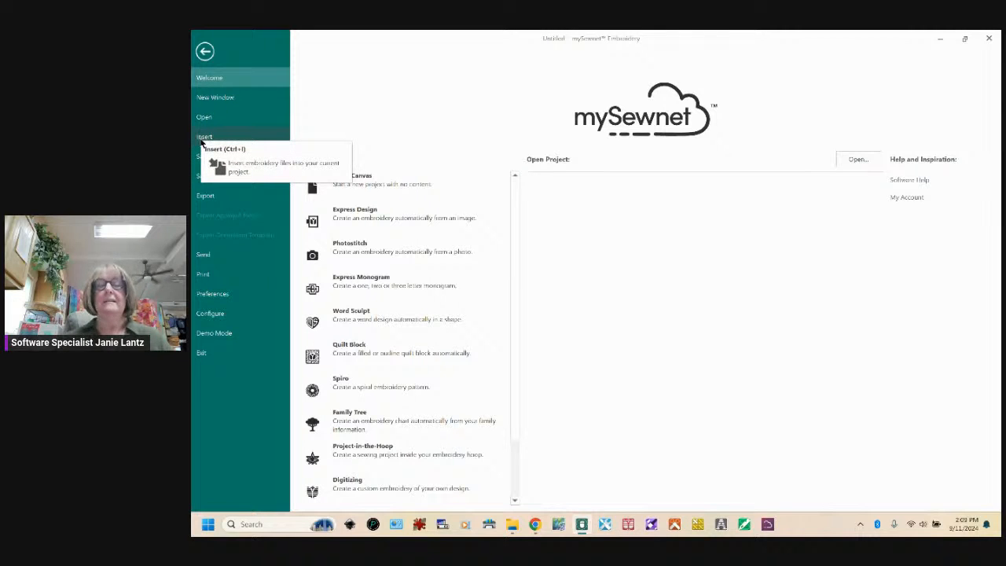
{"action": "left_click", "coordinate": [204, 137]}
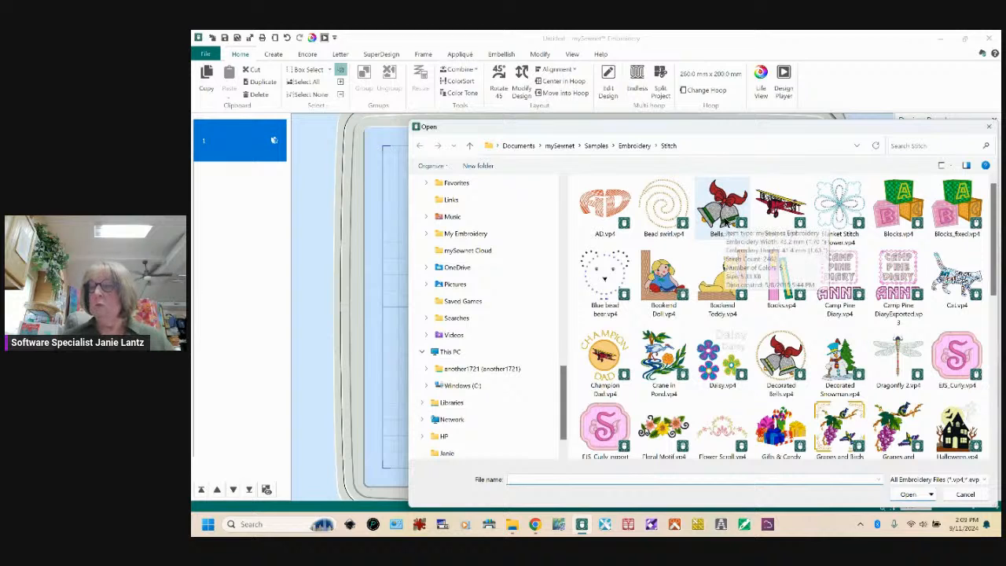
{"action": "left_click", "coordinate": [724, 224]}
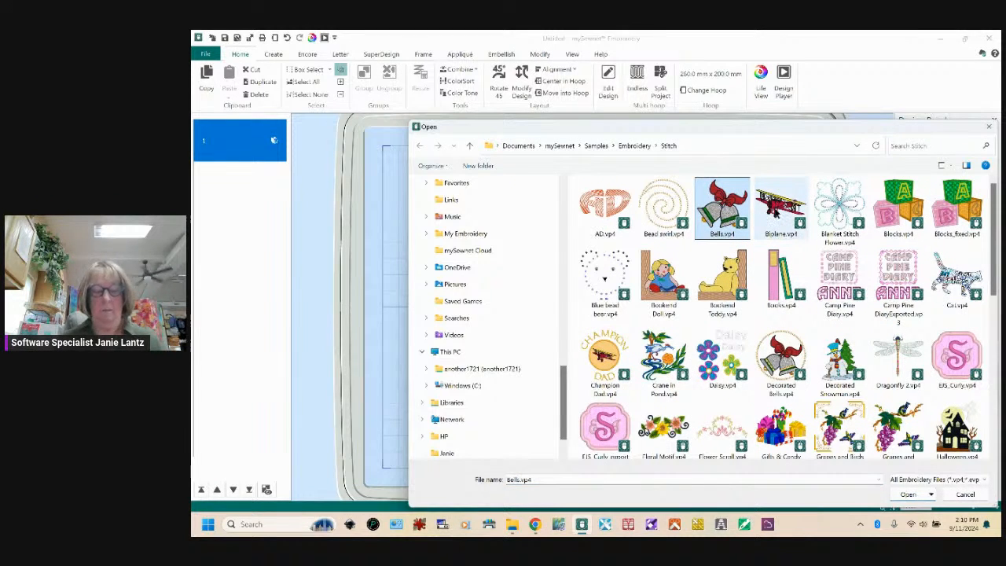
{"action": "left_click", "coordinate": [778, 212], "text": "ctrl"}
{"action": "left_click", "coordinate": [828, 210], "text": "ctrl"}
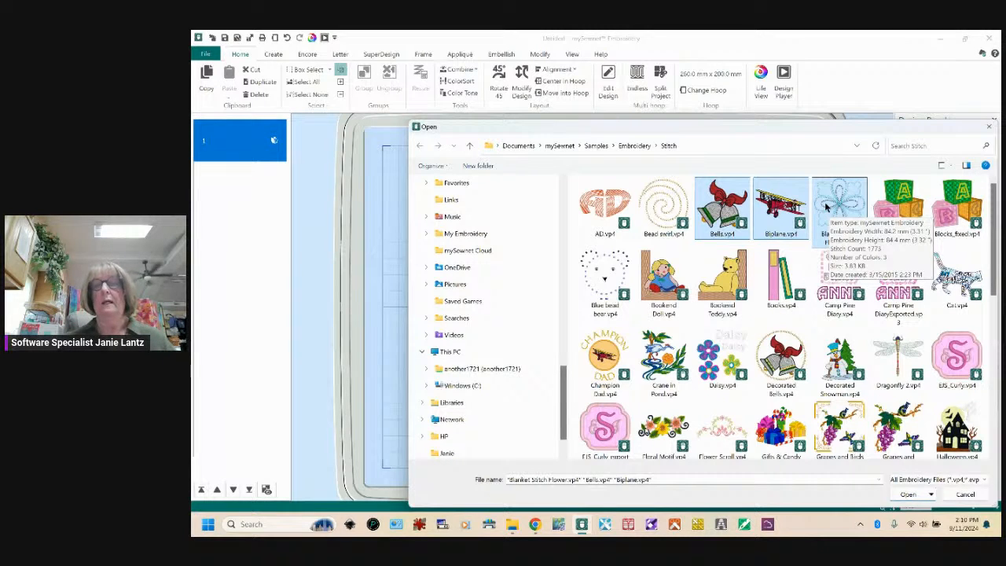
{"action": "left_click", "coordinate": [972, 488]}
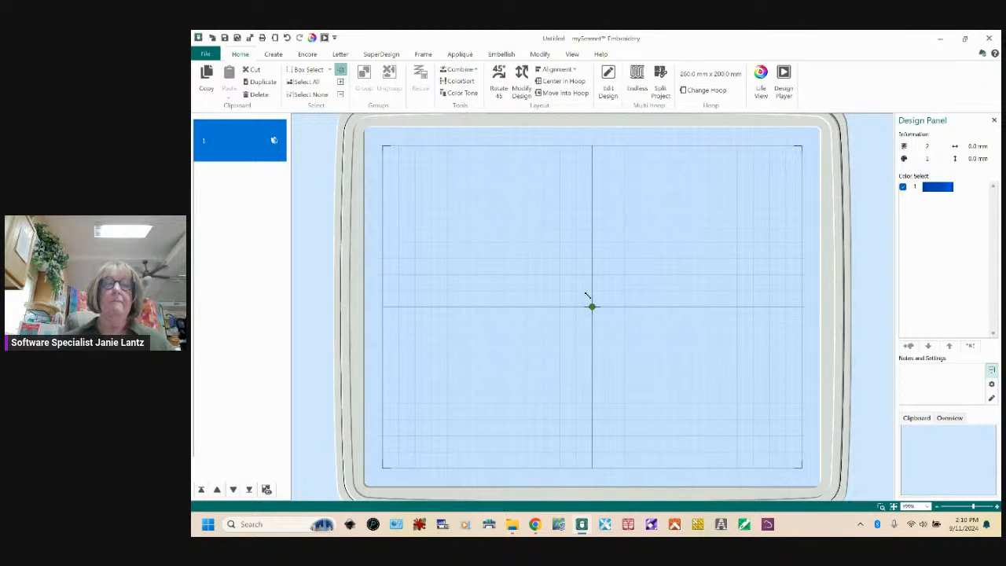
Review the full list of new project types on the welcome page, from Blank Canvas to Sketch
{"action": "left_click", "coordinate": [207, 55]}
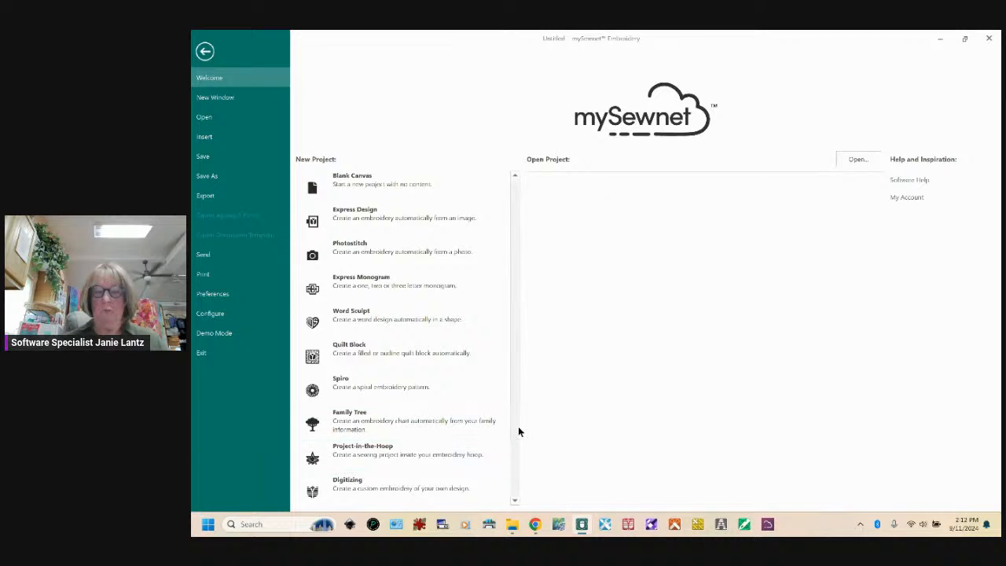
{"action": "left_click_drag", "start_coordinate": [516, 431], "coordinate": [514, 496]}
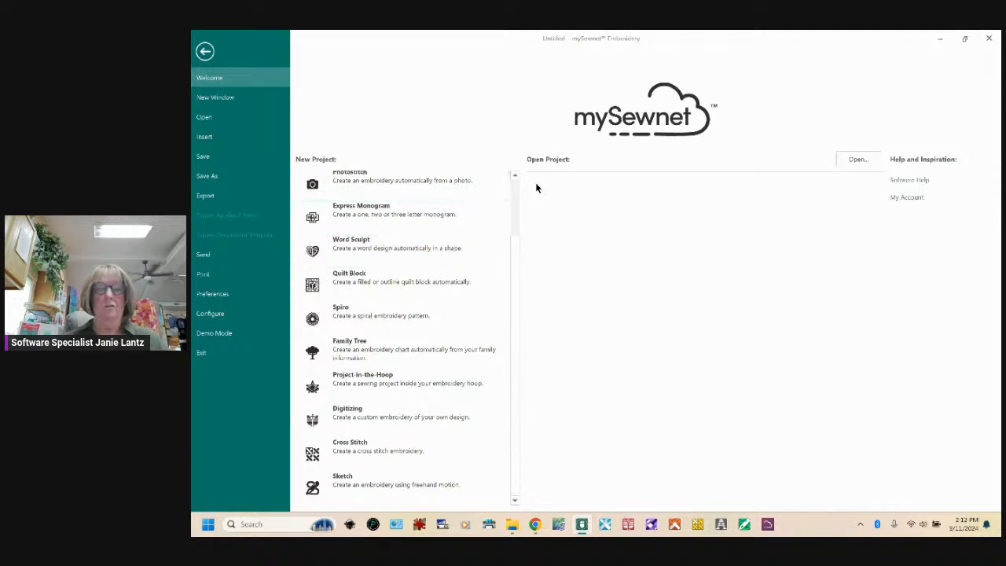
{"action": "scroll", "coordinate": [513, 268], "scroll_direction": "up", "scroll_amount": 2}
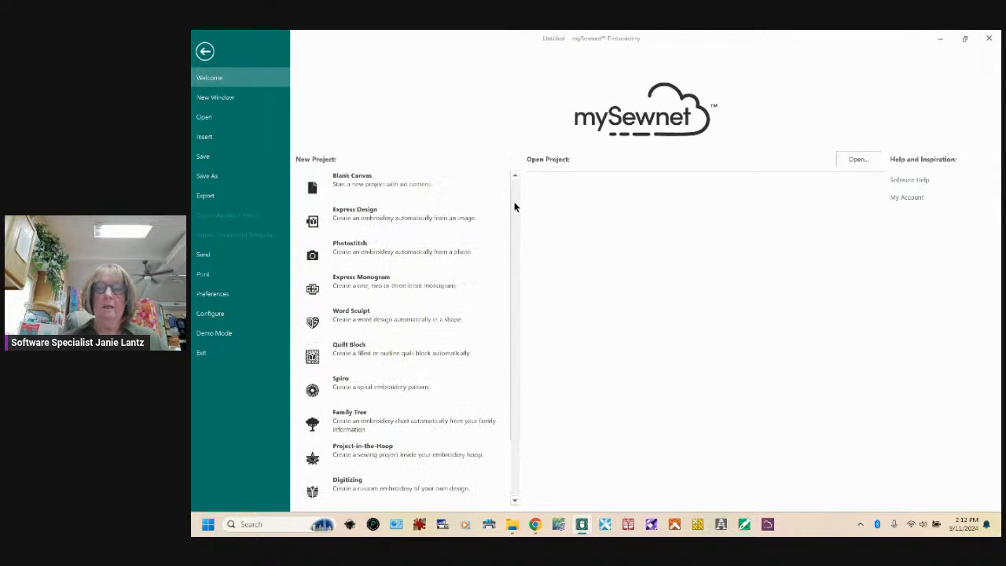
Start a blank canvas project, discard the changes to the untitled project, and cancel the hoop selection
{"action": "left_click", "coordinate": [374, 192]}
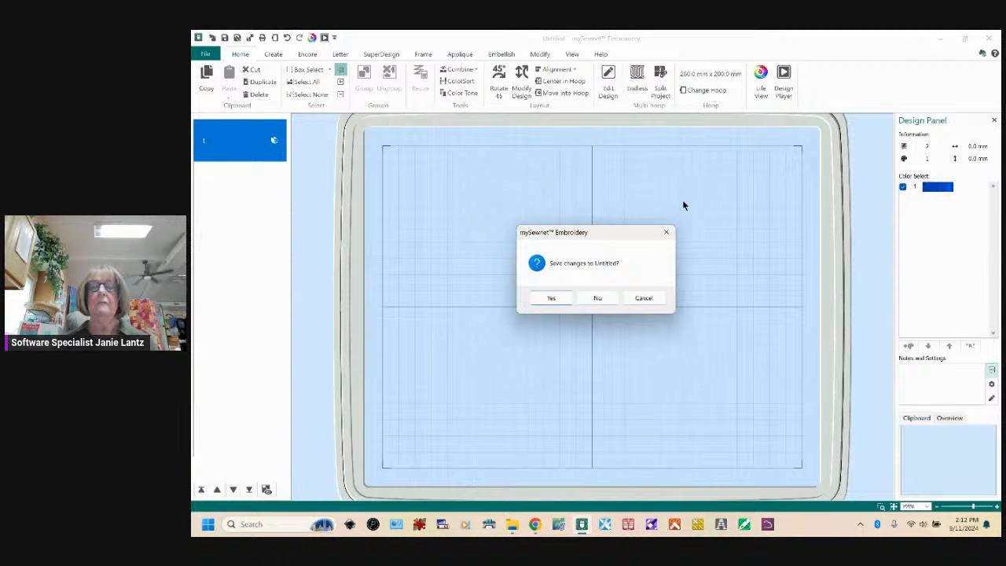
{"action": "left_click", "coordinate": [597, 298]}
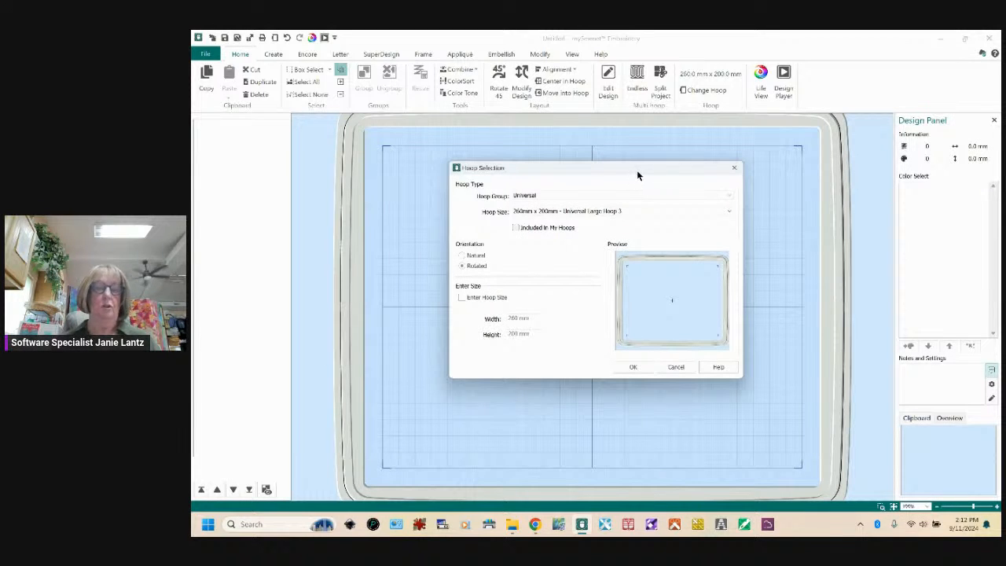
{"action": "left_click", "coordinate": [676, 368]}
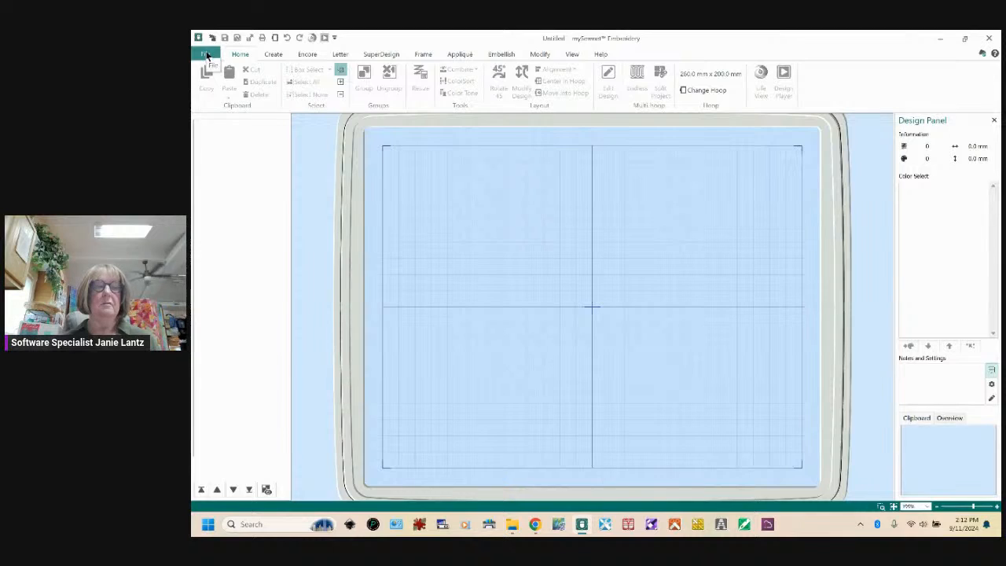
Check the welcome page, return to the workspace, and view the hoop selection settings without changing the hoop
{"action": "left_click", "coordinate": [205, 55]}
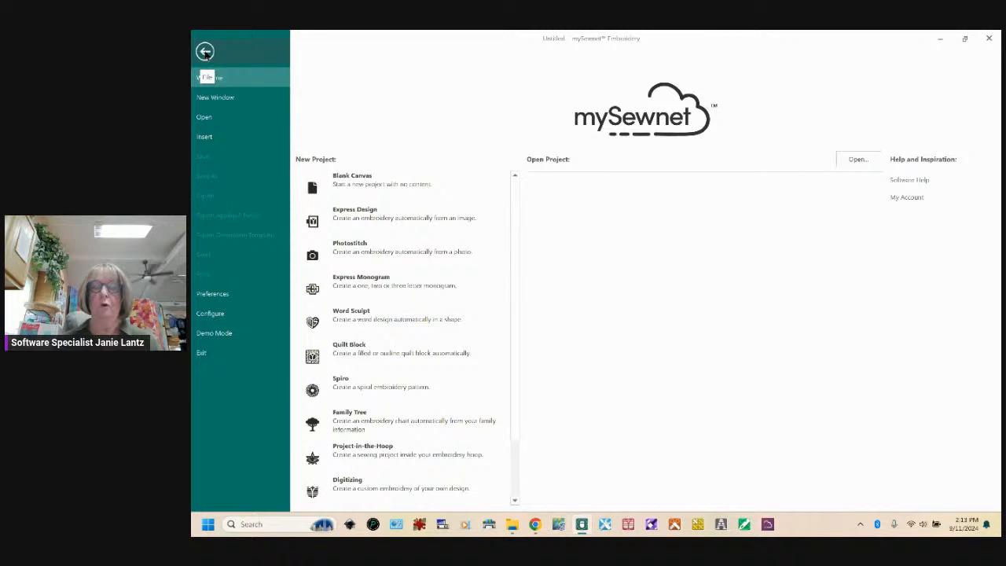
{"action": "left_click", "coordinate": [205, 52]}
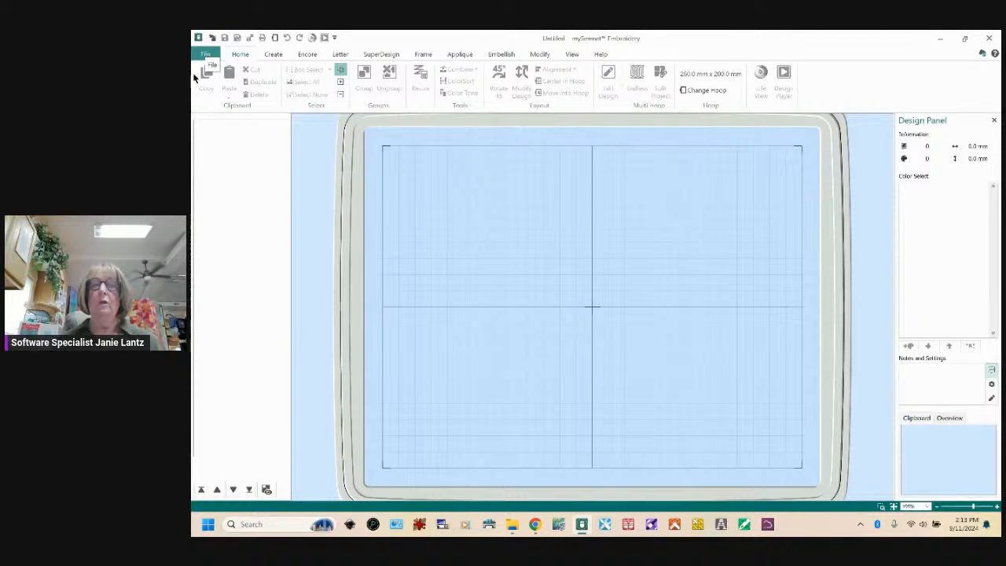
{"action": "left_click", "coordinate": [275, 37]}
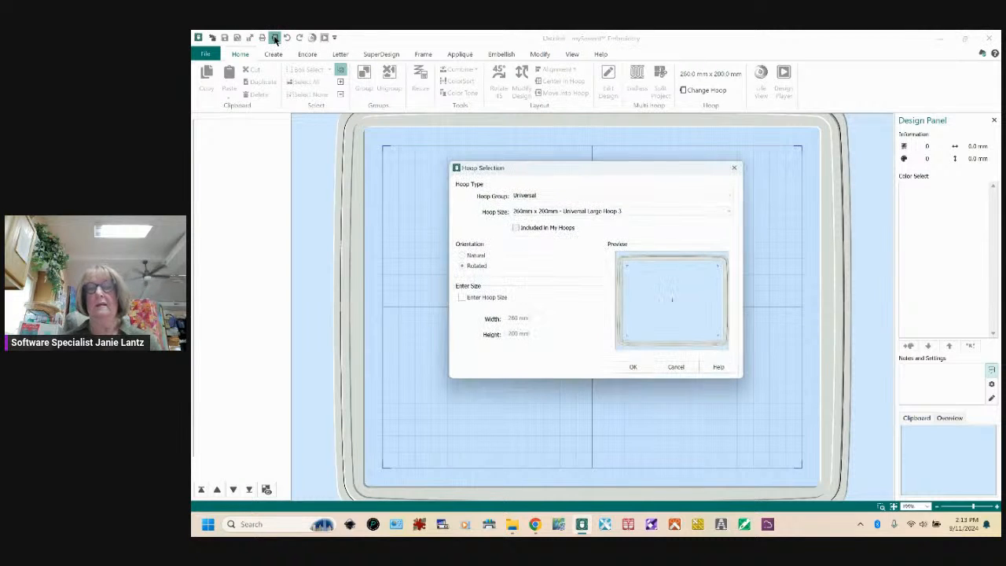
{"action": "left_click", "coordinate": [680, 370]}
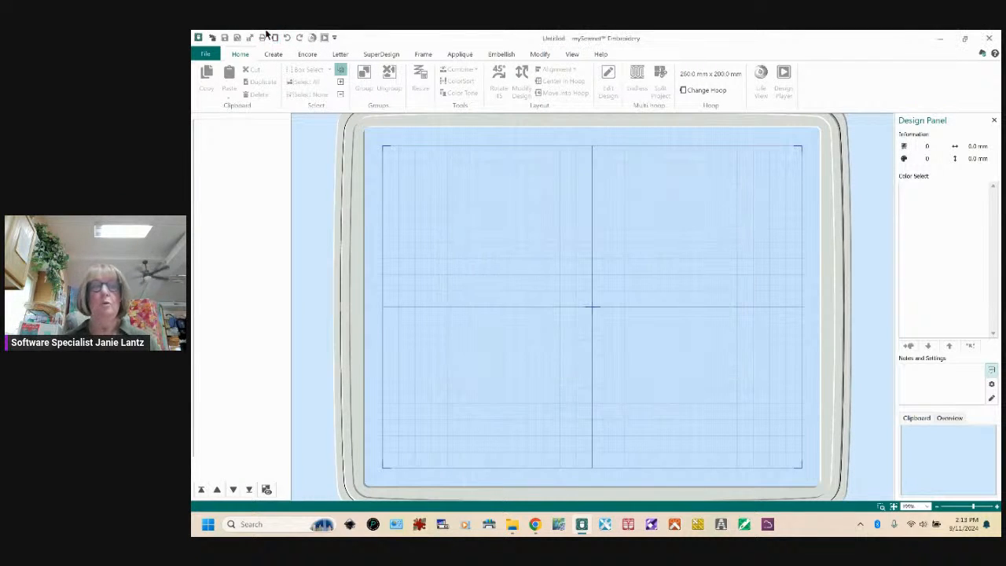
Start a blank canvas project with the Universal hoop group and the 360mm x 260mm - Universal Large Hoop 5 size
{"action": "left_click", "coordinate": [204, 54]}
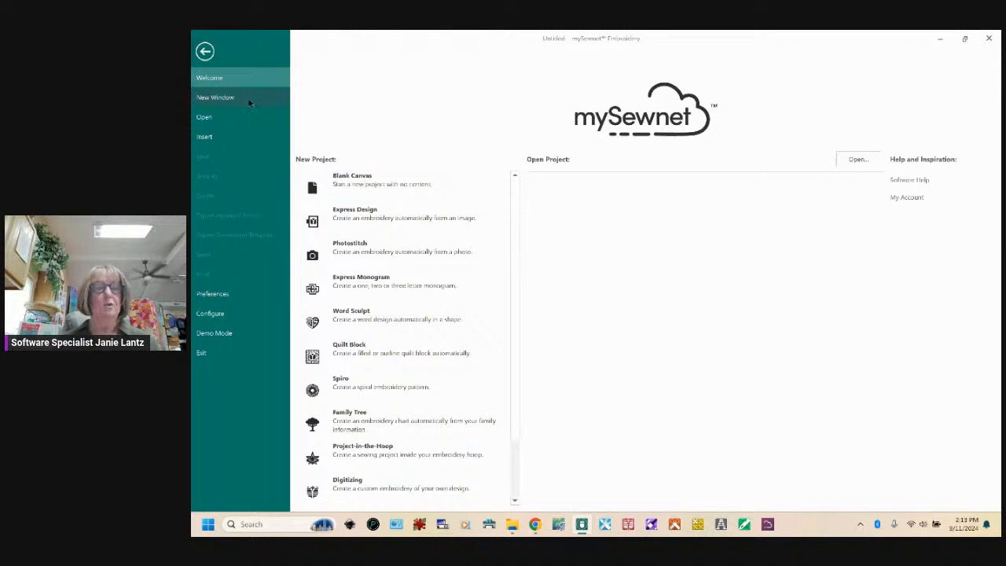
{"action": "left_click", "coordinate": [364, 183]}
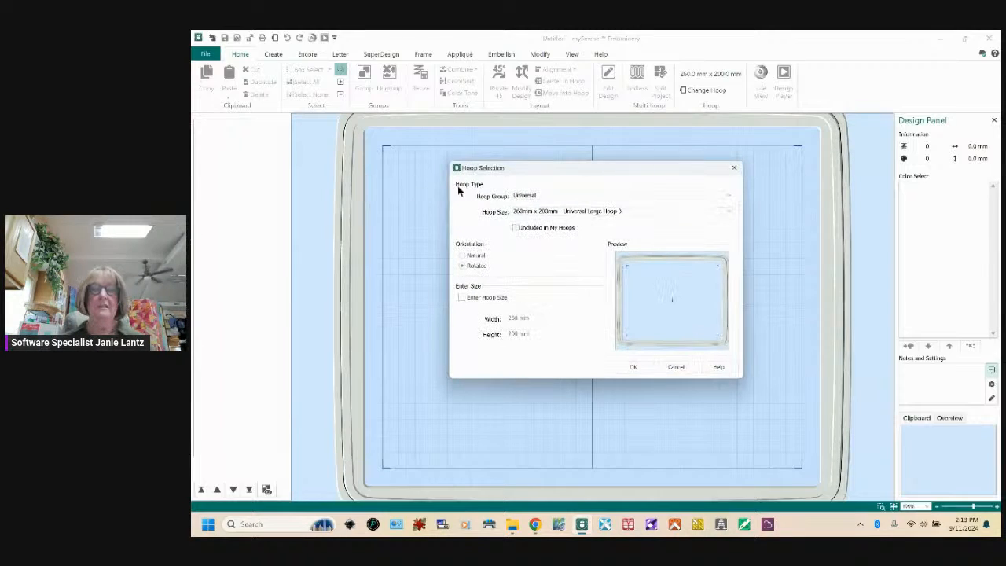
{"action": "left_click", "coordinate": [728, 197]}
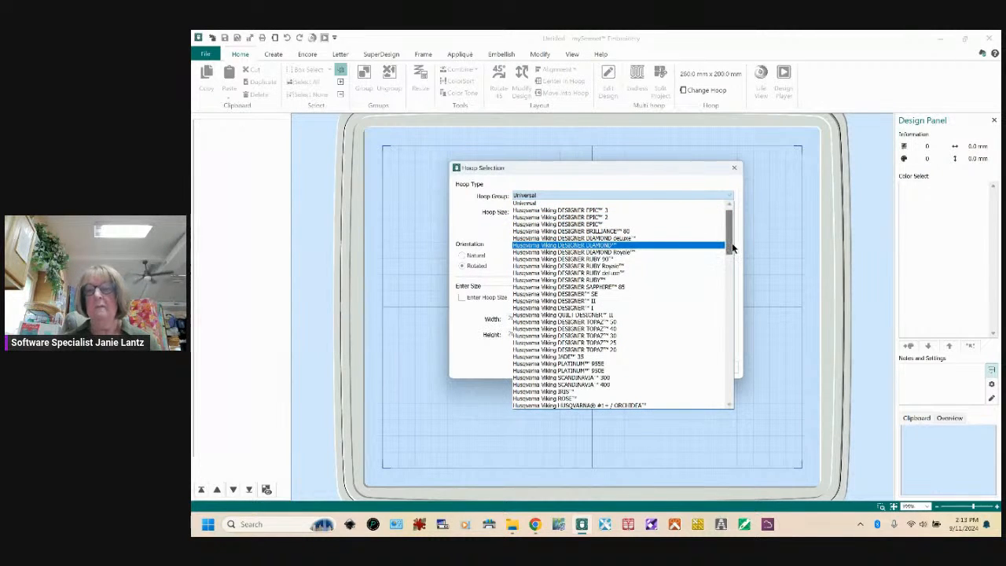
{"action": "left_click_drag", "start_coordinate": [729, 250], "coordinate": [734, 227]}
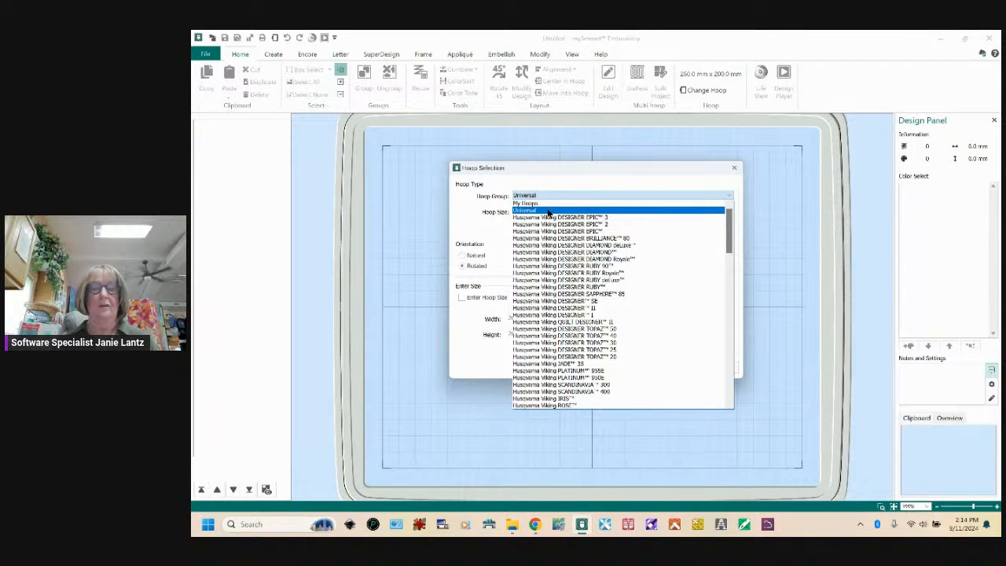
{"action": "left_click", "coordinate": [530, 211]}
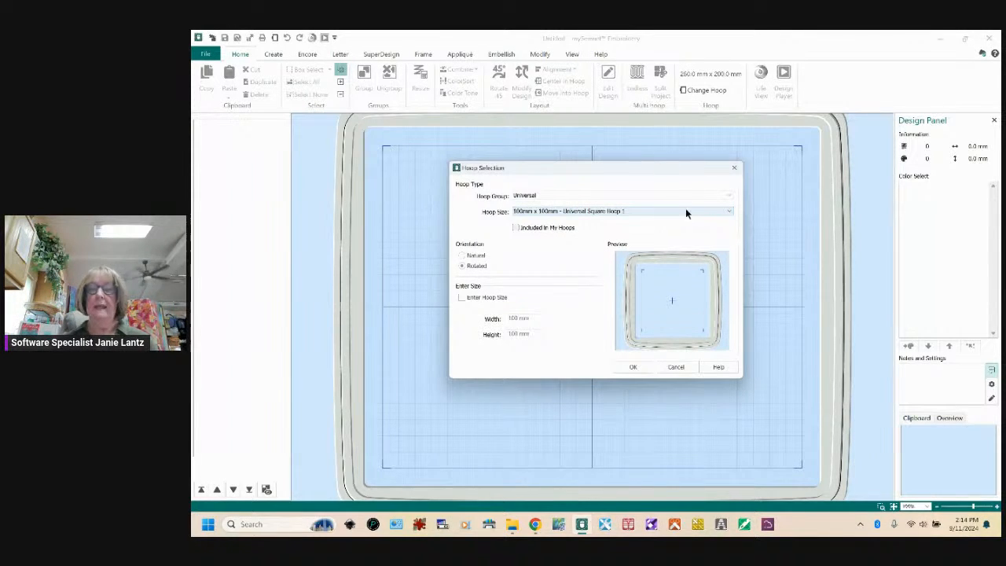
{"action": "left_click", "coordinate": [730, 210]}
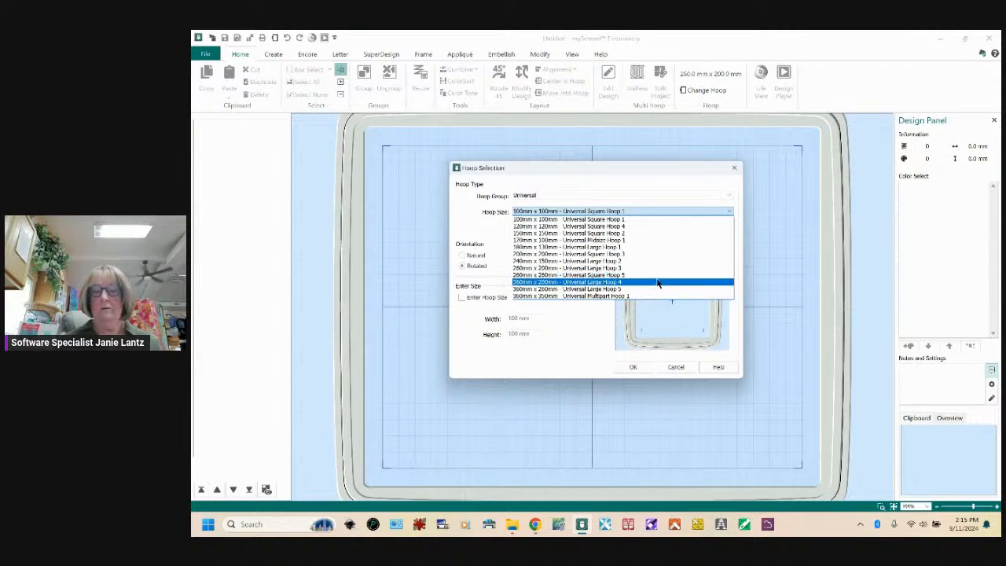
{"action": "left_click", "coordinate": [631, 290]}
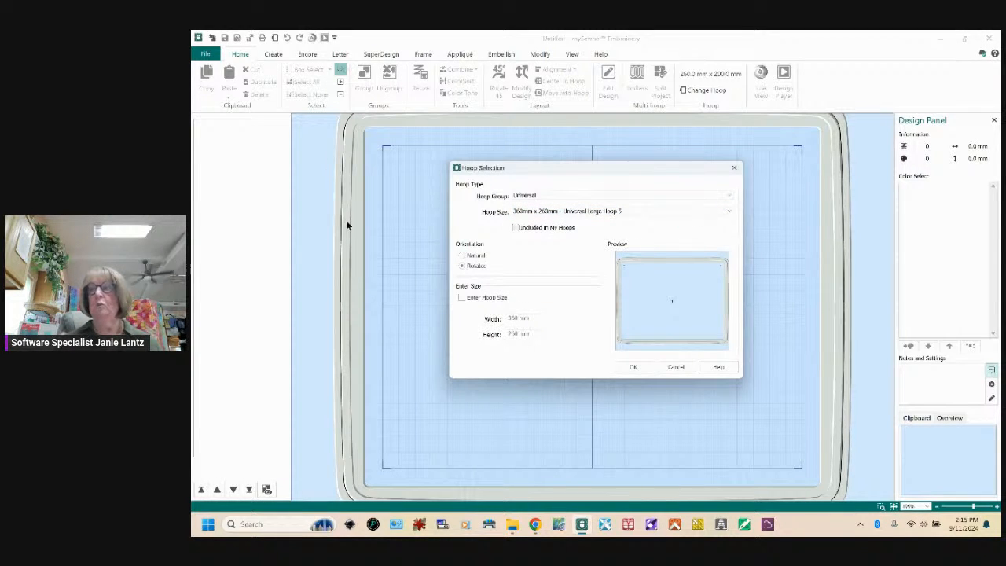
Preview the hoop in Natural and Rotated orientation, and switch the hoop group to My Hoops to check its available sizes
{"action": "left_click", "coordinate": [463, 258]}
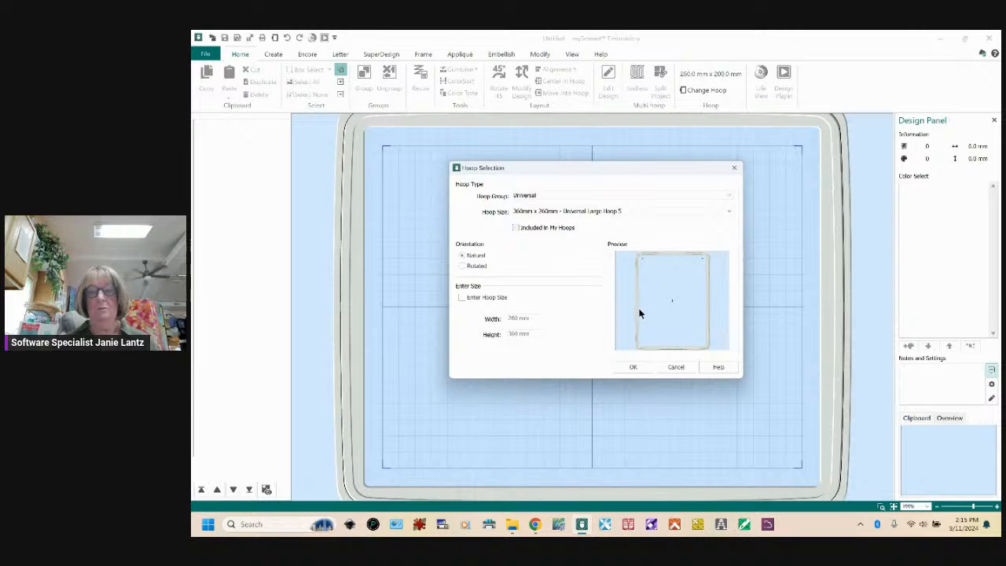
{"action": "left_click", "coordinate": [461, 266]}
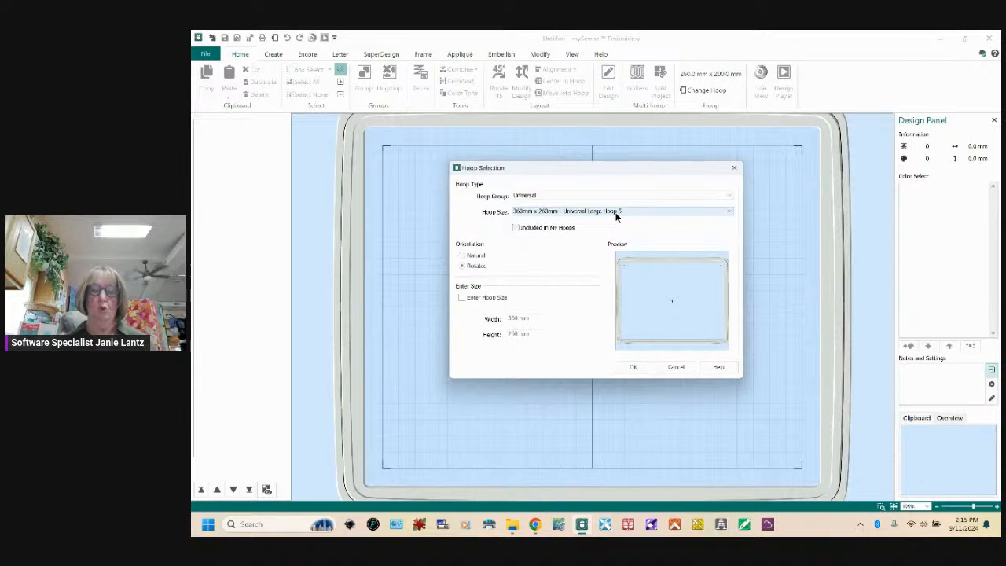
{"action": "left_click", "coordinate": [728, 196]}
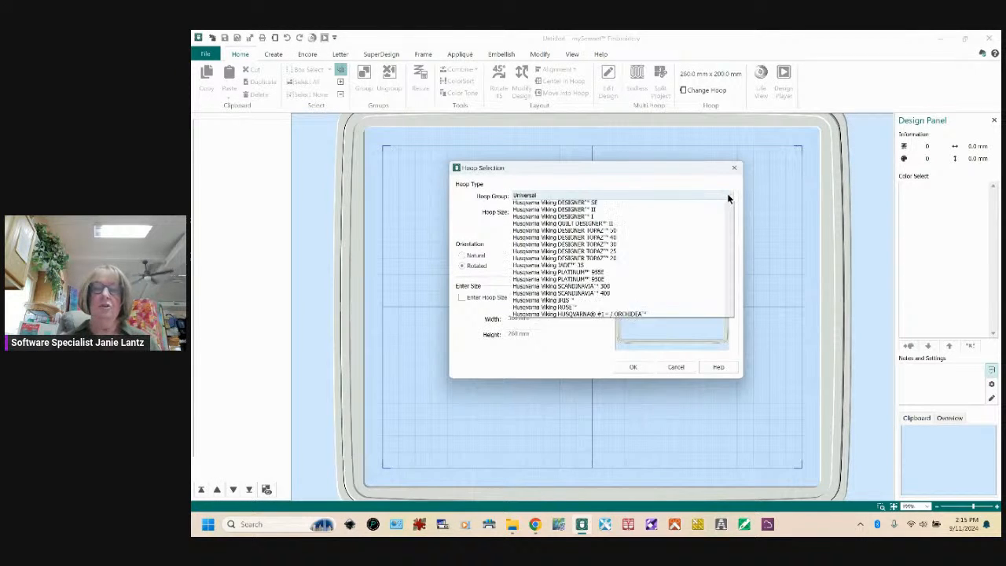
{"action": "scroll", "coordinate": [715, 218], "scroll_direction": "up", "scroll_amount": 1}
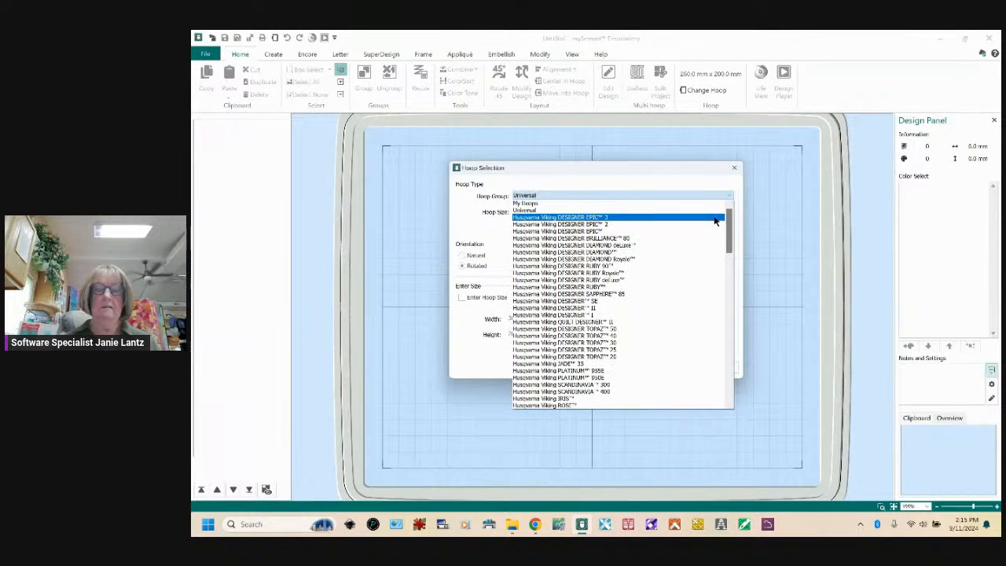
{"action": "left_click", "coordinate": [549, 204]}
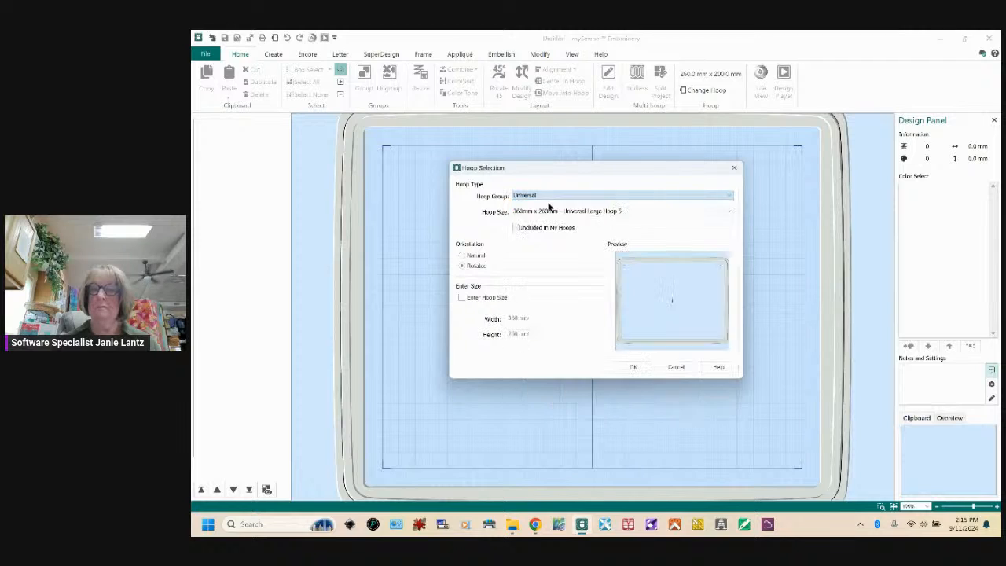
{"action": "left_click", "coordinate": [729, 211]}
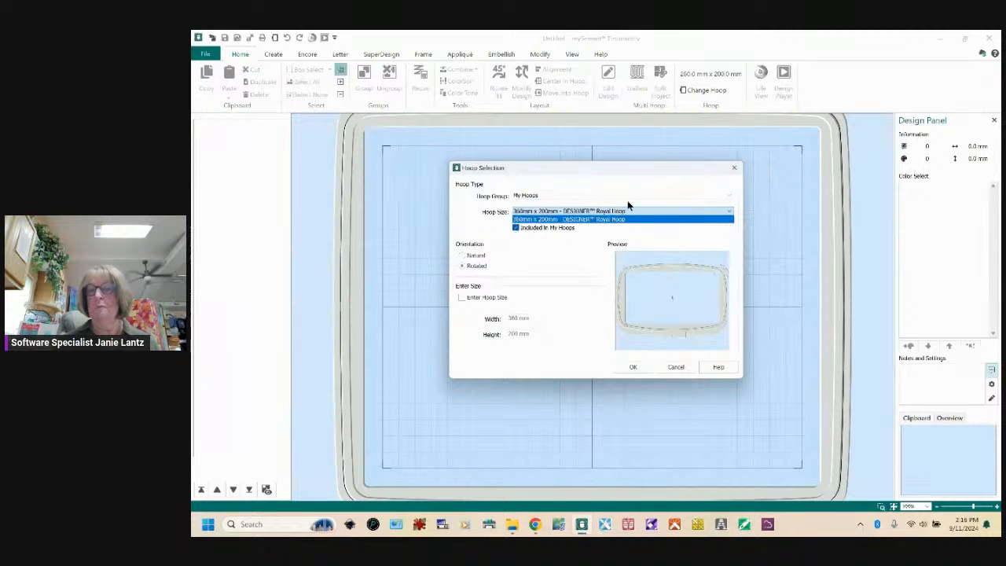
Set the hoop group back to Universal and choose the 360mm x 260mm - Universal Large Hoop 5 again
{"action": "left_click", "coordinate": [729, 199]}
{"action": "left_click", "coordinate": [729, 199]}
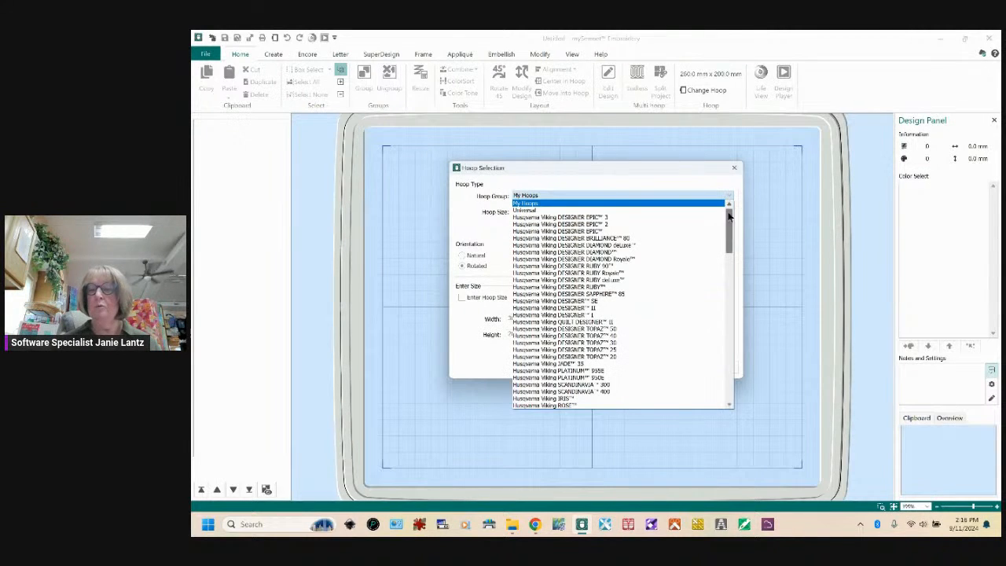
{"action": "left_click", "coordinate": [525, 210]}
{"action": "left_click", "coordinate": [638, 208]}
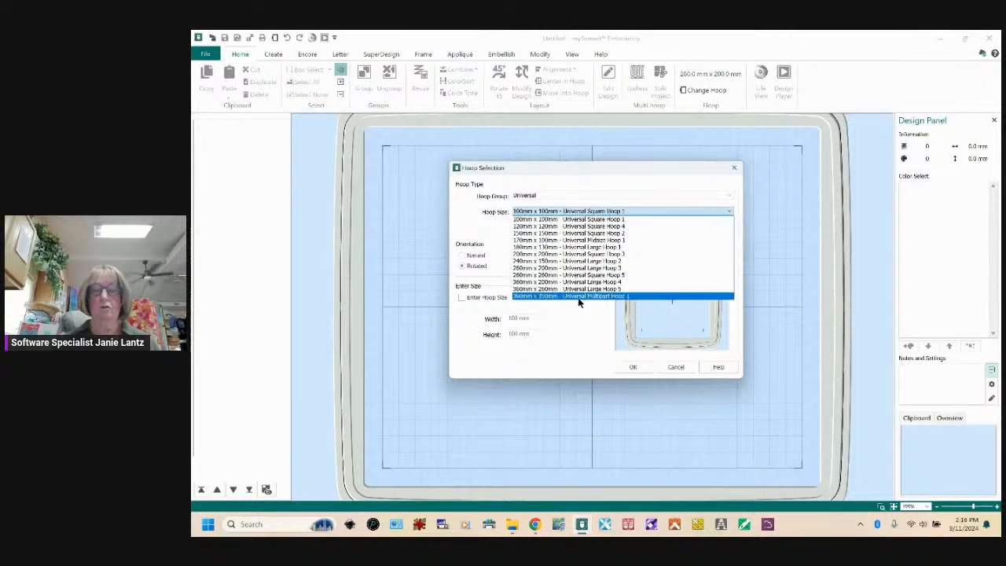
{"action": "left_click", "coordinate": [579, 289]}
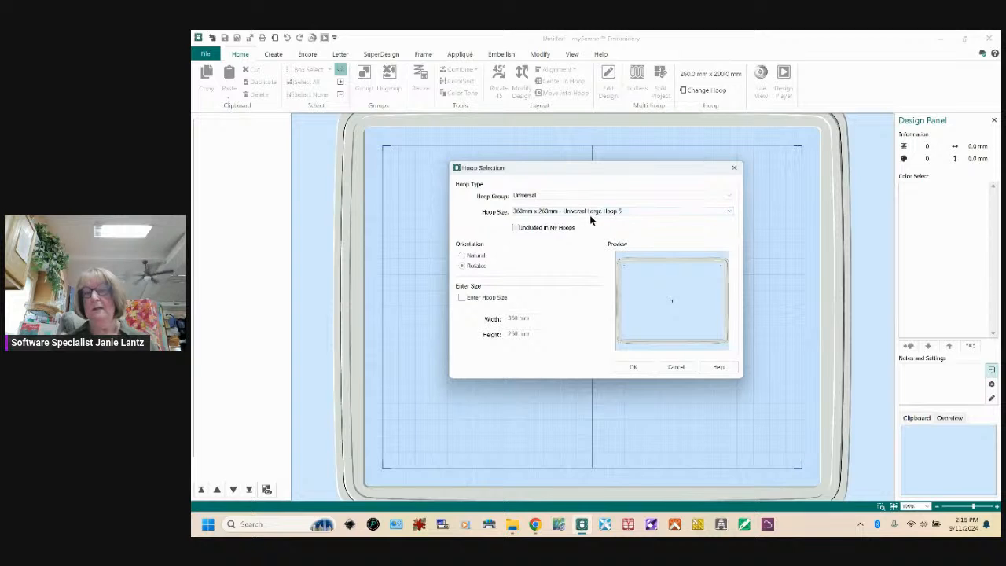
Try the custom hoop size option, leave it switched off, and apply the chosen Universal hoop to the new canvas
{"action": "left_click", "coordinate": [461, 298]}
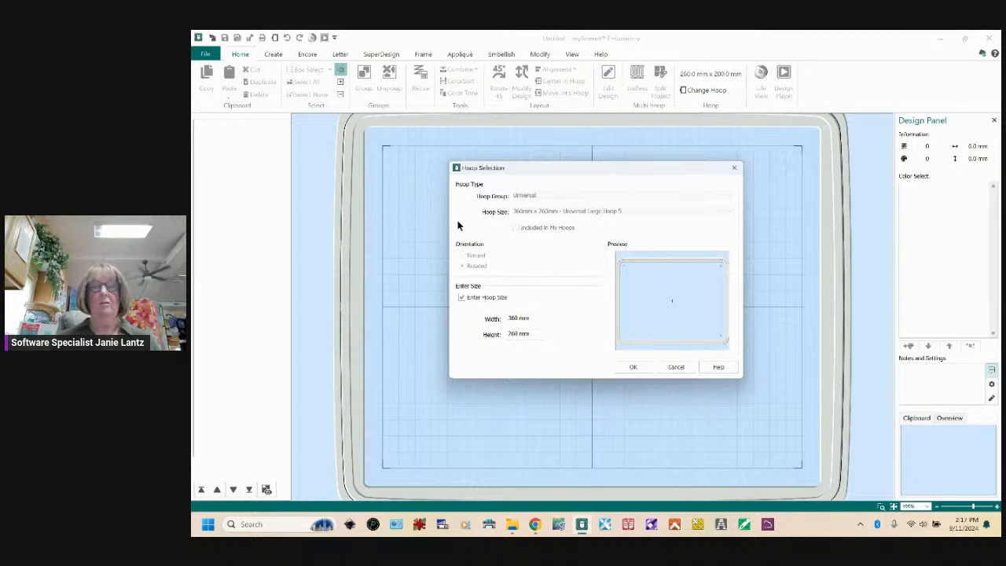
{"action": "left_click", "coordinate": [461, 298]}
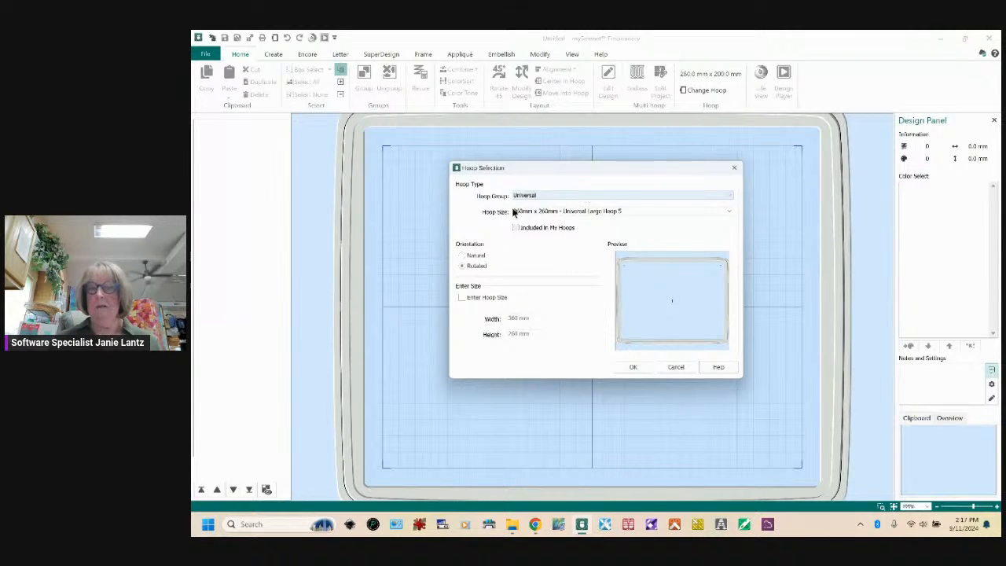
{"action": "left_click", "coordinate": [462, 297]}
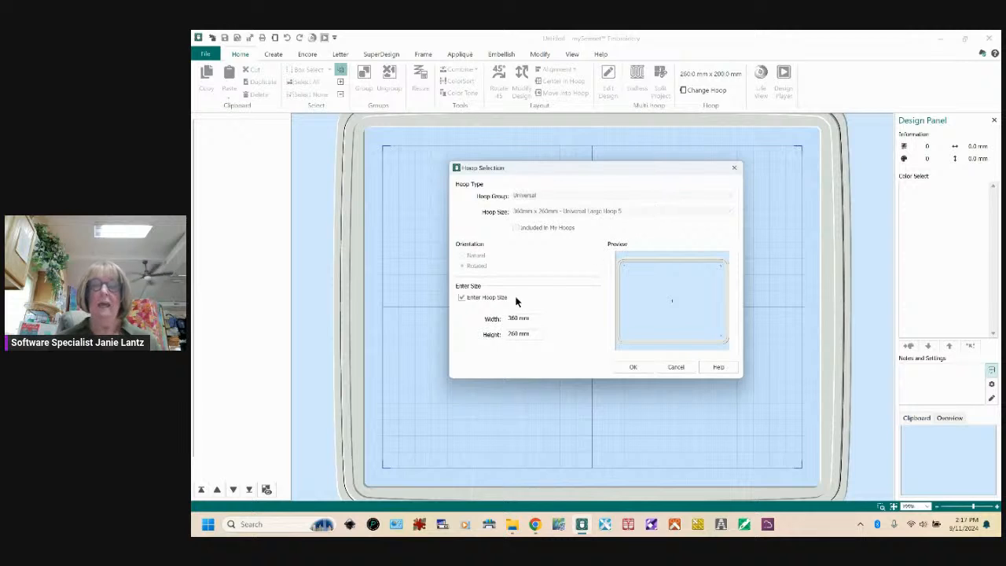
{"action": "left_click", "coordinate": [462, 298]}
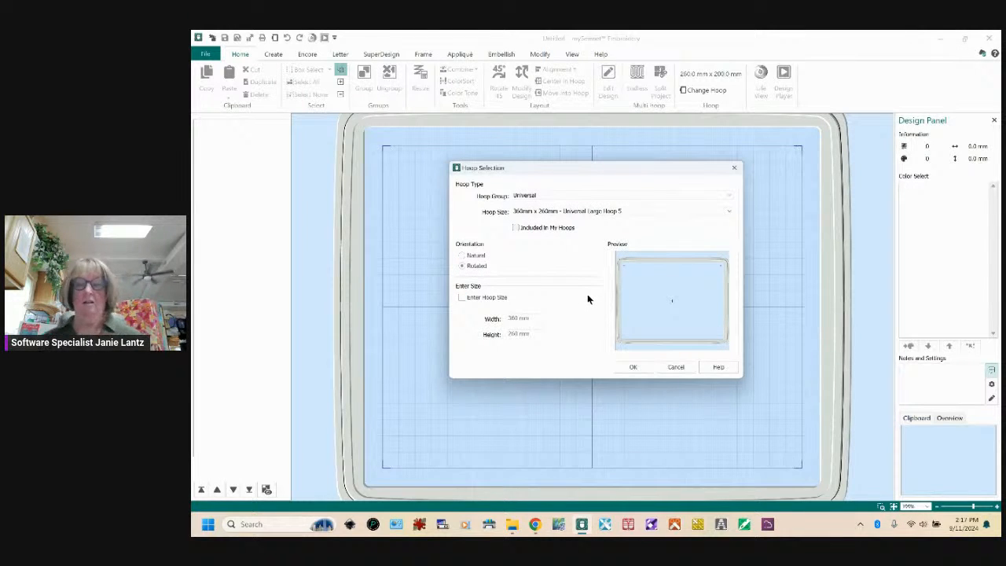
{"action": "left_click", "coordinate": [632, 368]}
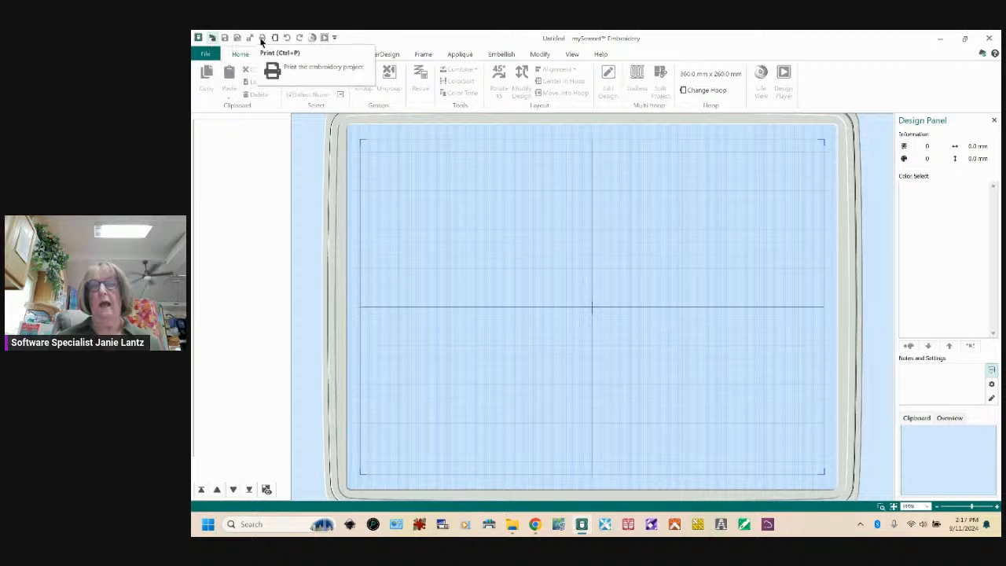
Browse the sample designs in the Stitch folder for opening, comparing extra large and large icons before choosing medium icons
{"action": "left_click", "coordinate": [212, 39]}
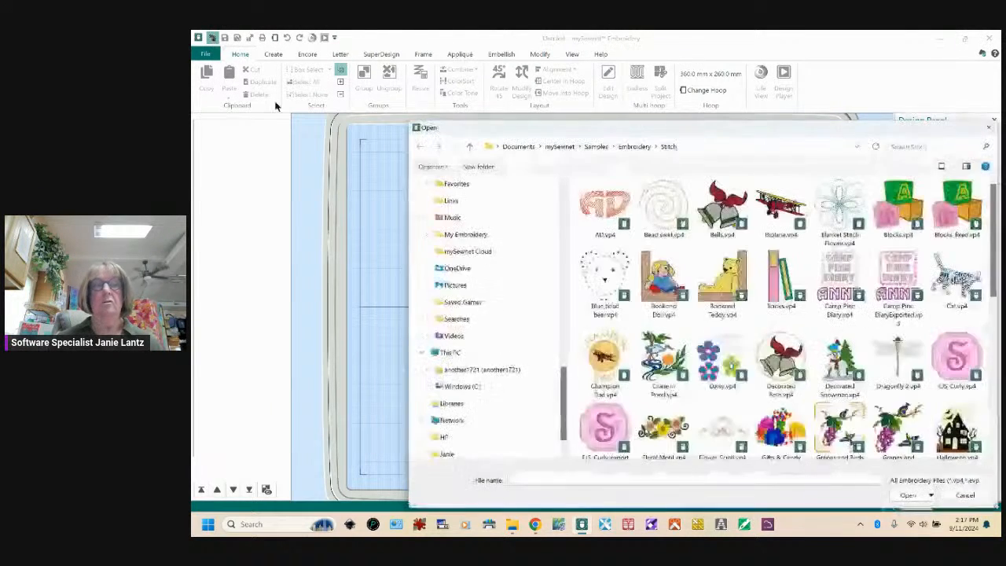
{"action": "left_click_drag", "start_coordinate": [703, 128], "coordinate": [699, 91]}
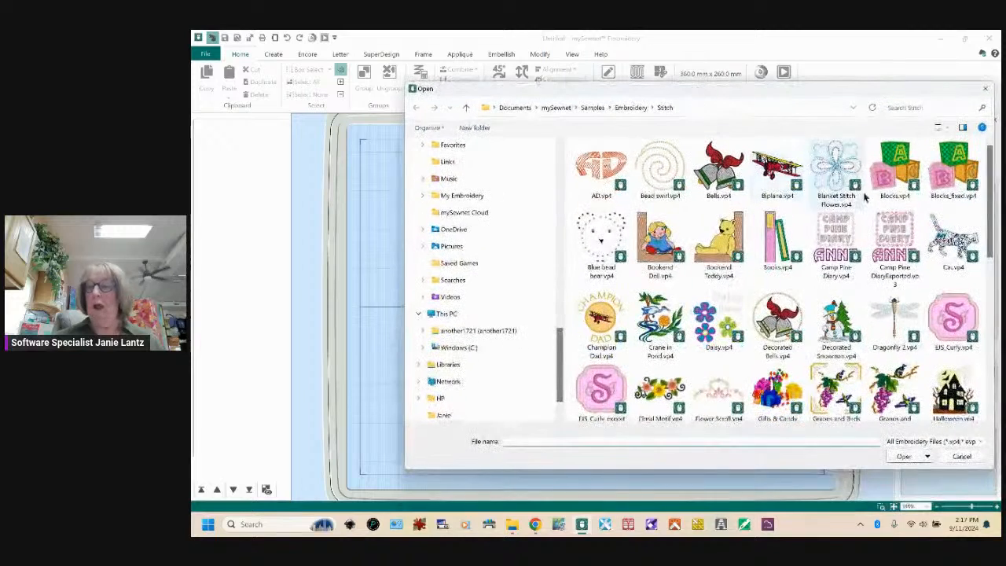
{"action": "left_click", "coordinate": [939, 128]}
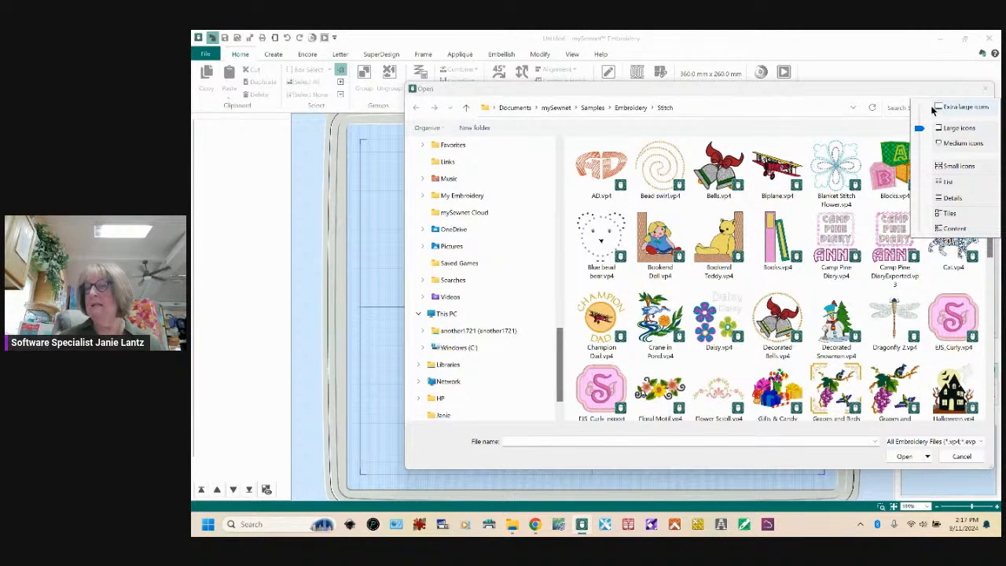
{"action": "left_click", "coordinate": [951, 107]}
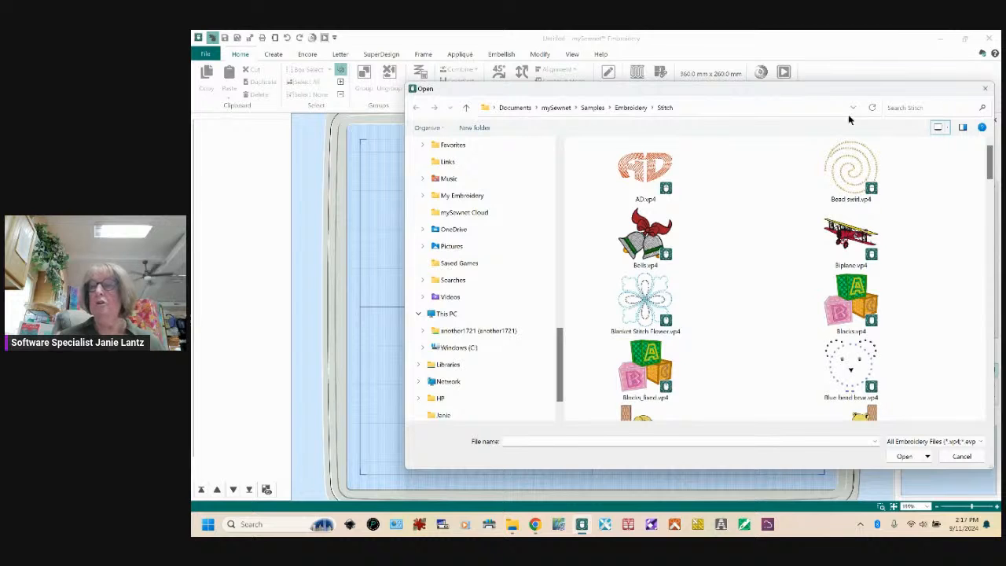
{"action": "left_click", "coordinate": [943, 128]}
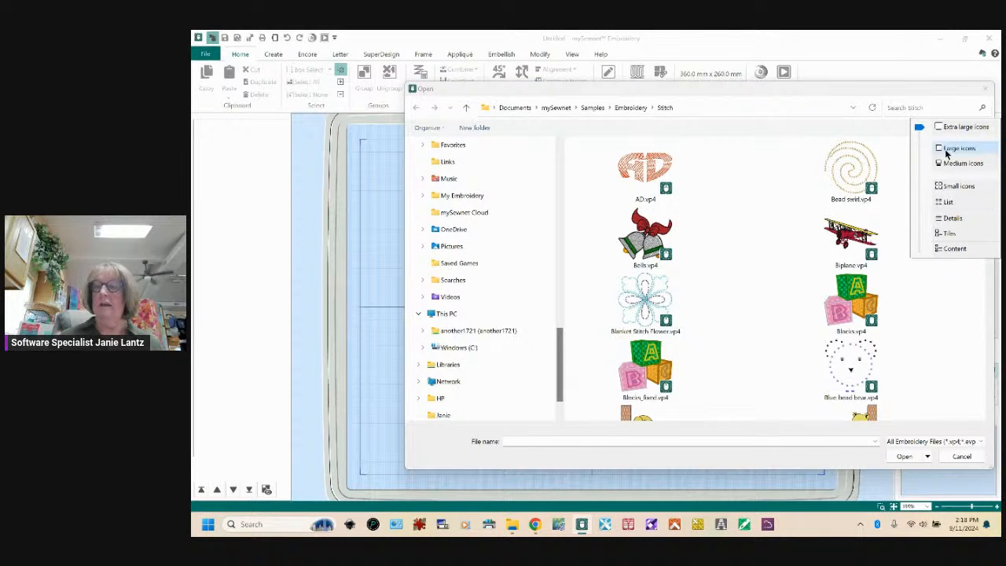
{"action": "left_click", "coordinate": [947, 149]}
{"action": "left_click", "coordinate": [948, 130]}
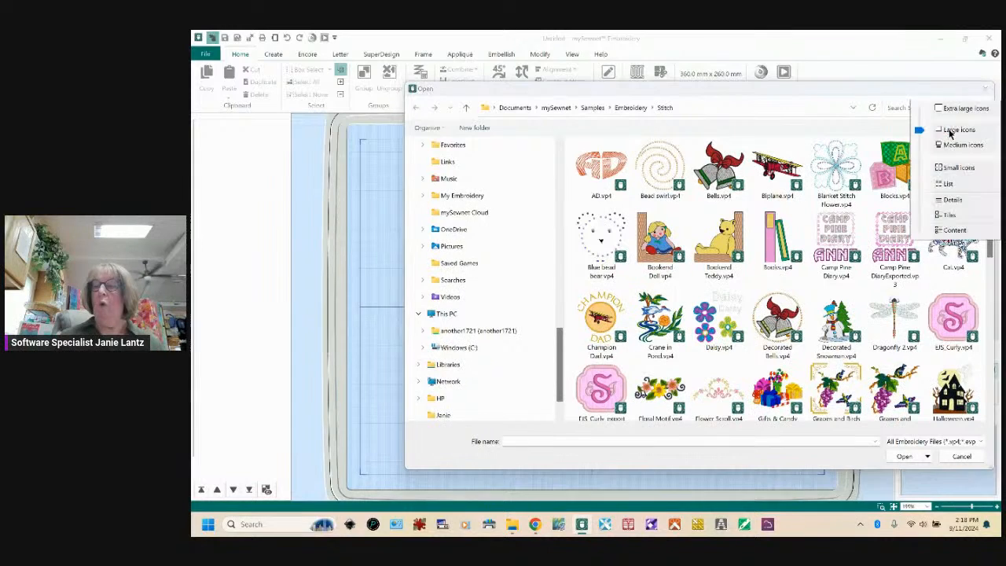
{"action": "left_click", "coordinate": [951, 148]}
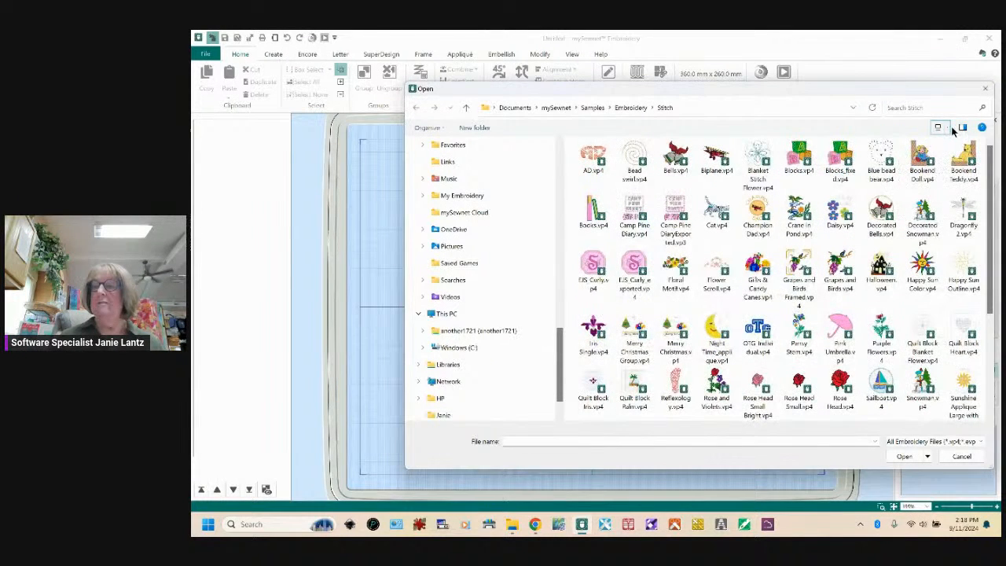
Compare the Stitch folder's sample designs as small icons and extra large icons, leaving them at extra large
{"action": "left_click", "coordinate": [948, 129]}
{"action": "left_click", "coordinate": [946, 156]}
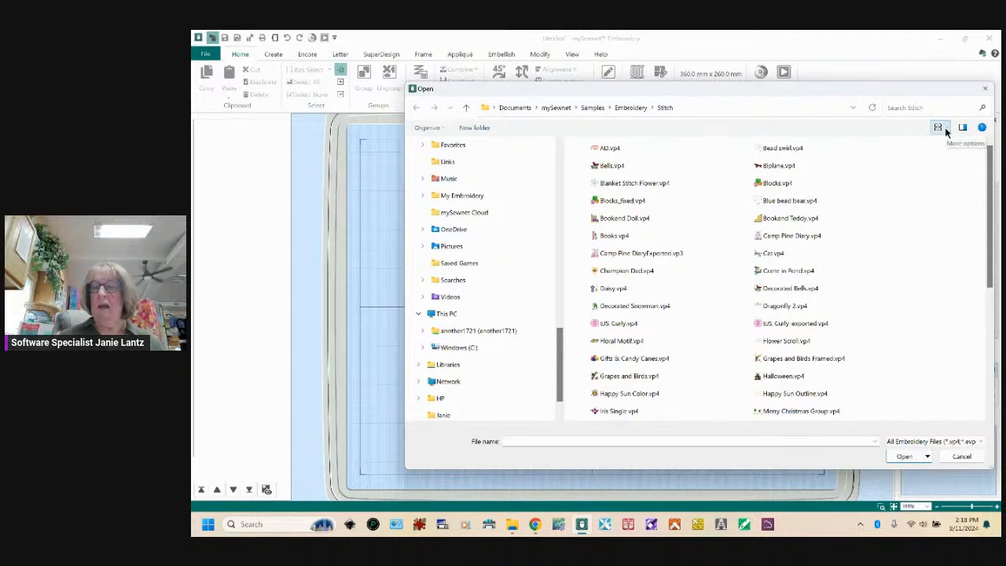
{"action": "left_click", "coordinate": [946, 130]}
{"action": "left_click", "coordinate": [942, 70]}
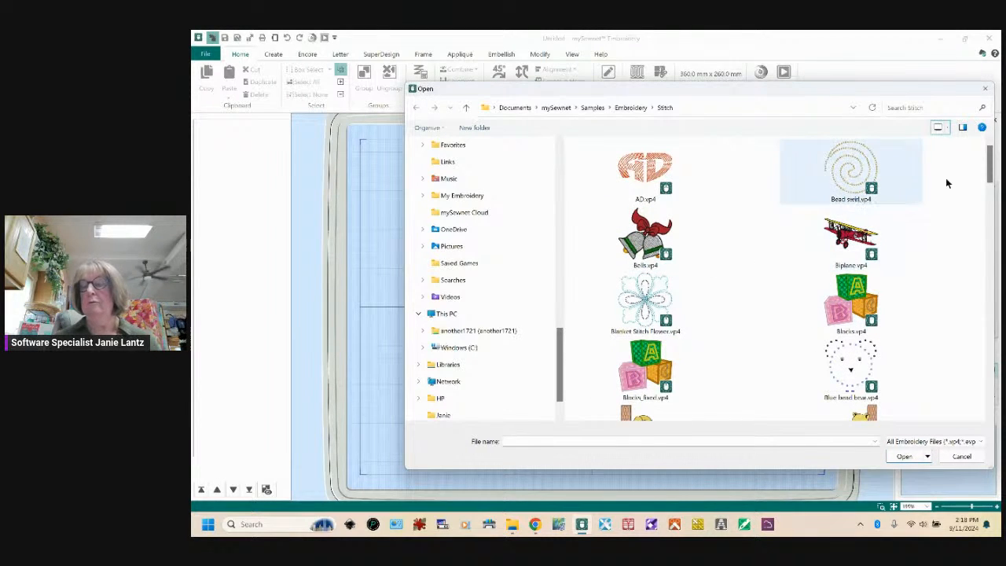
{"action": "left_click", "coordinate": [946, 127]}
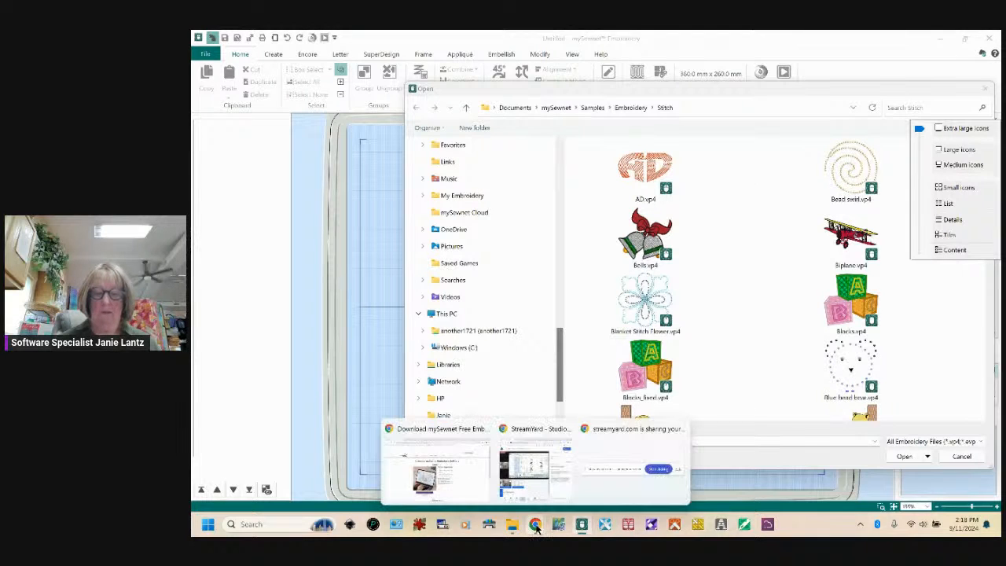
Switch to Chrome's mySewnet software download page and compare the minimum requirements and optional downloads for Windows and Mac
{"action": "mouse_move", "coordinate": [535, 525]}
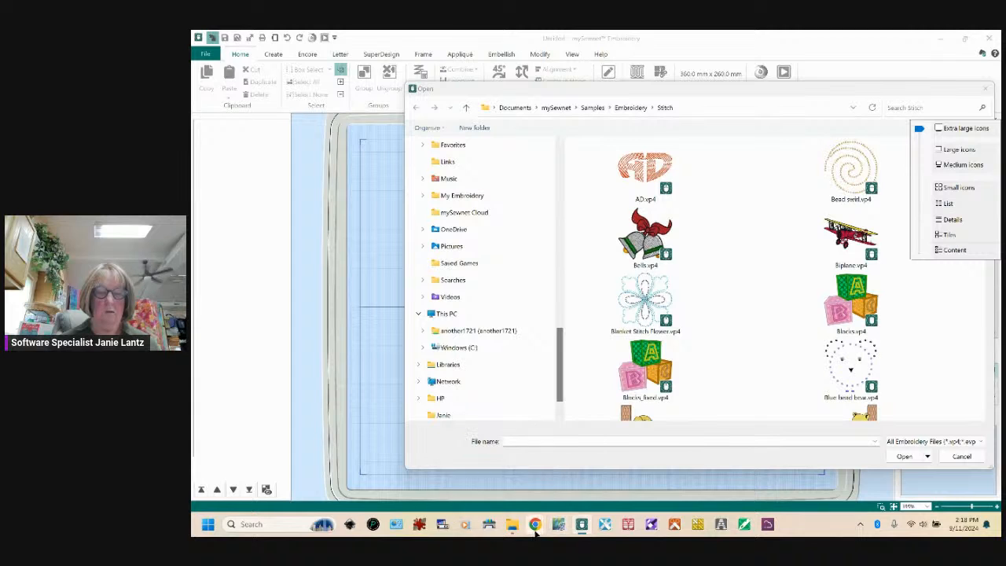
{"action": "left_click", "coordinate": [438, 430]}
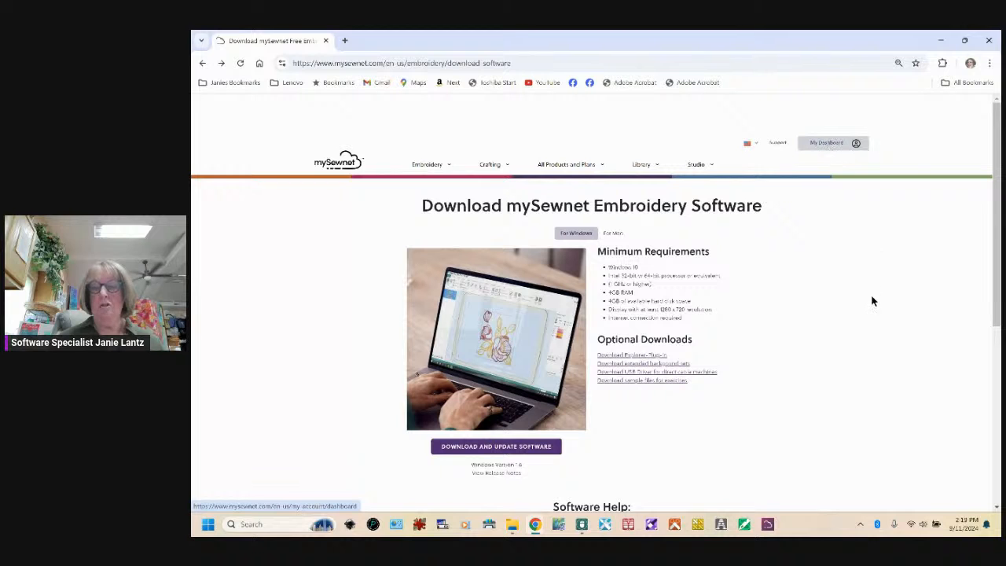
{"action": "scroll", "coordinate": [870, 306], "scroll_direction": "down", "scroll_amount": 1}
{"action": "scroll", "coordinate": [870, 312], "scroll_direction": "down", "scroll_amount": 2}
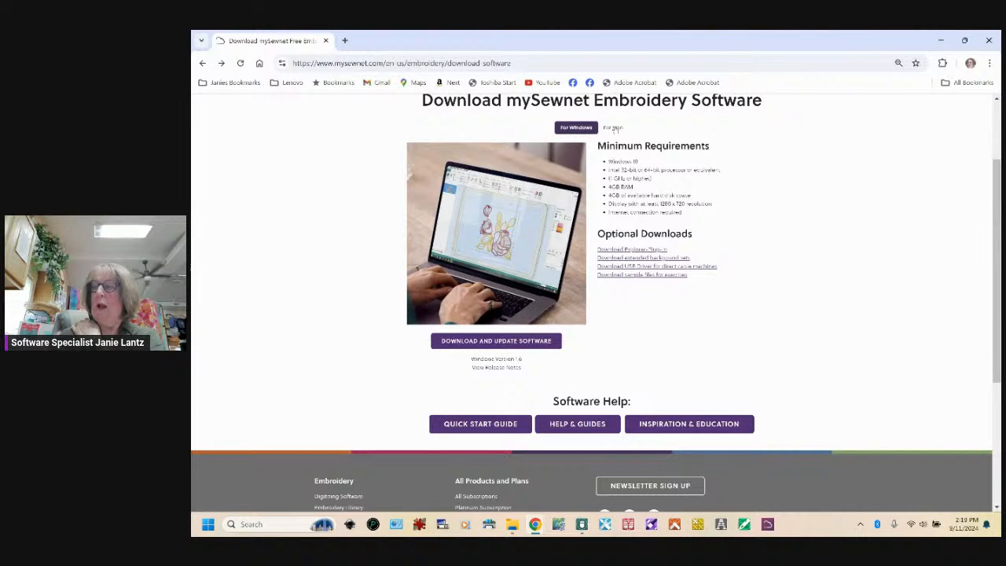
{"action": "left_click", "coordinate": [614, 127]}
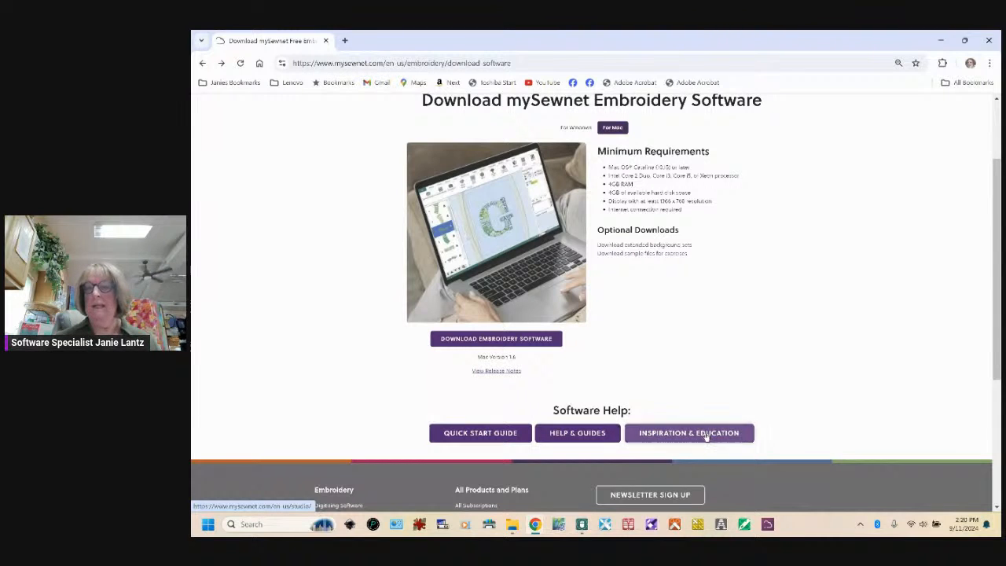
{"action": "scroll", "coordinate": [803, 340], "scroll_direction": "up", "scroll_amount": 3}
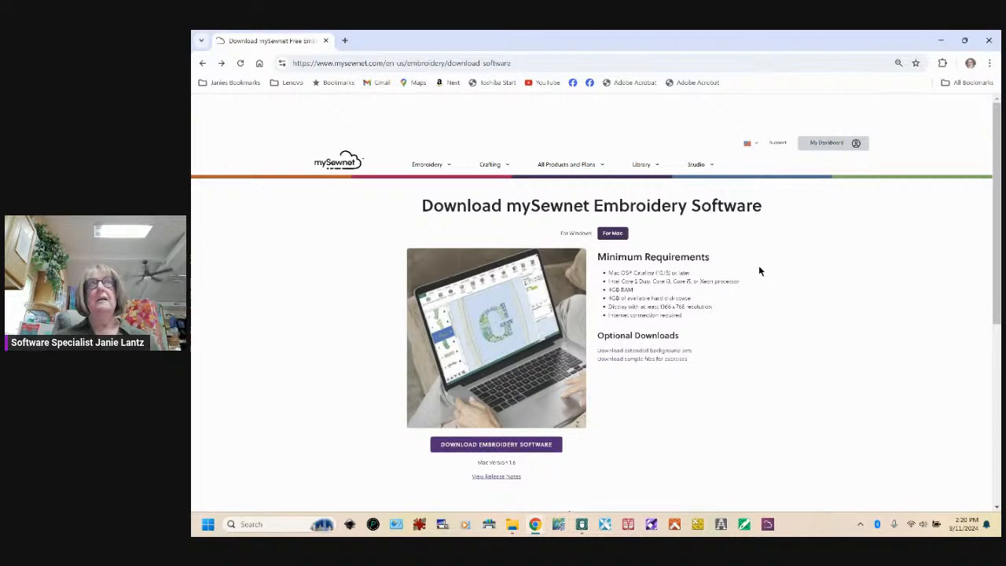
Look through the guides and frequently asked questions on the mySewnet Support page, and open its Contact Us form
{"action": "left_click", "coordinate": [776, 144]}
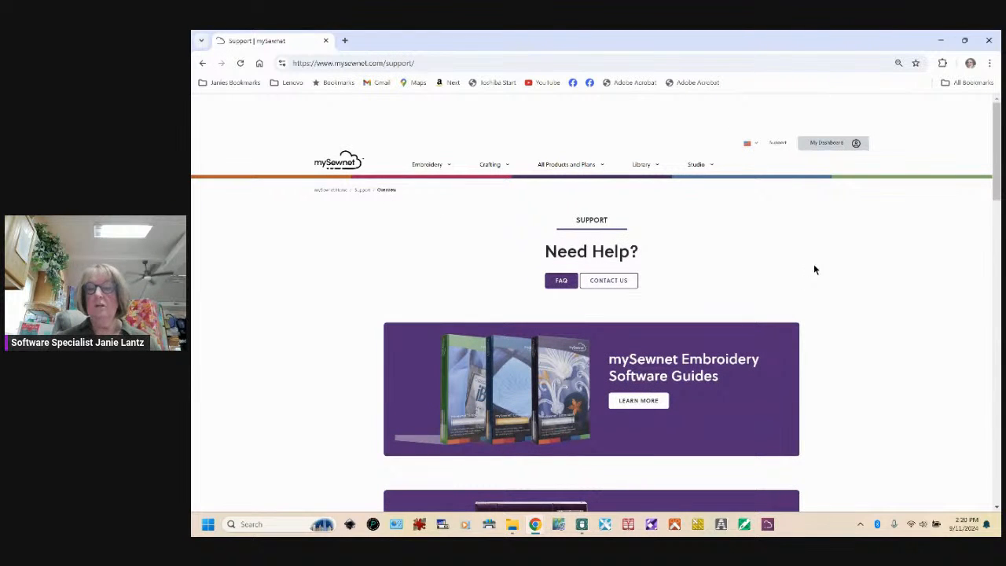
{"action": "scroll", "coordinate": [856, 274], "scroll_direction": "down", "scroll_amount": 3}
{"action": "scroll", "coordinate": [868, 323], "scroll_direction": "down", "scroll_amount": 8}
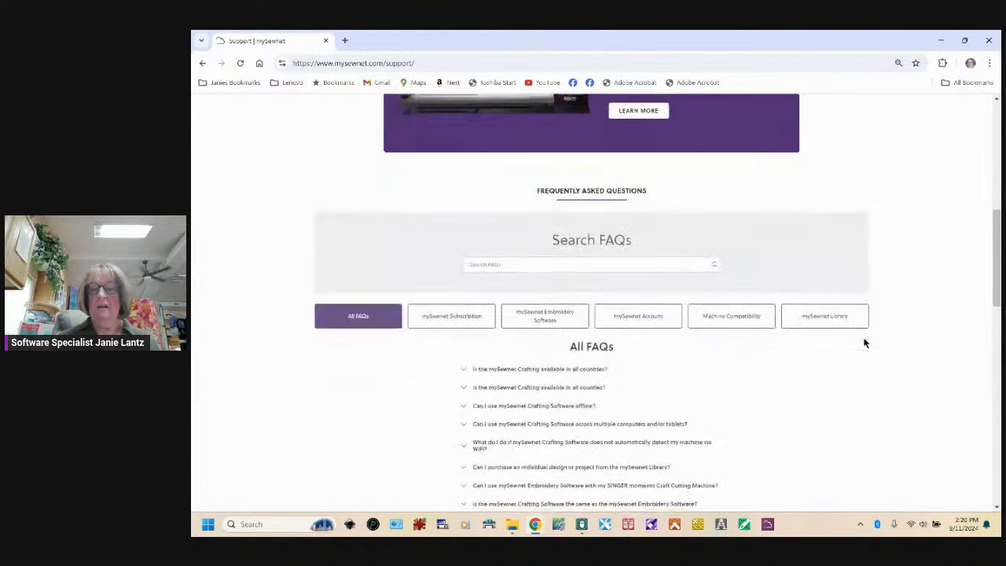
{"action": "scroll", "coordinate": [862, 344], "scroll_direction": "up", "scroll_amount": 2}
{"action": "scroll", "coordinate": [860, 345], "scroll_direction": "down", "scroll_amount": 15}
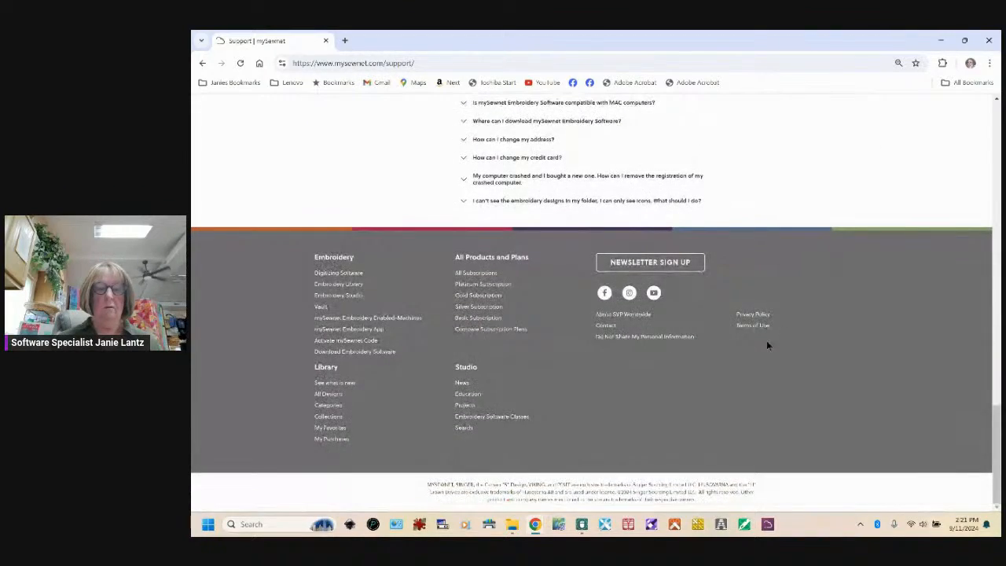
{"action": "scroll", "coordinate": [653, 341], "scroll_direction": "up", "scroll_amount": 15}
{"action": "scroll", "coordinate": [705, 267], "scroll_direction": "up", "scroll_amount": 4}
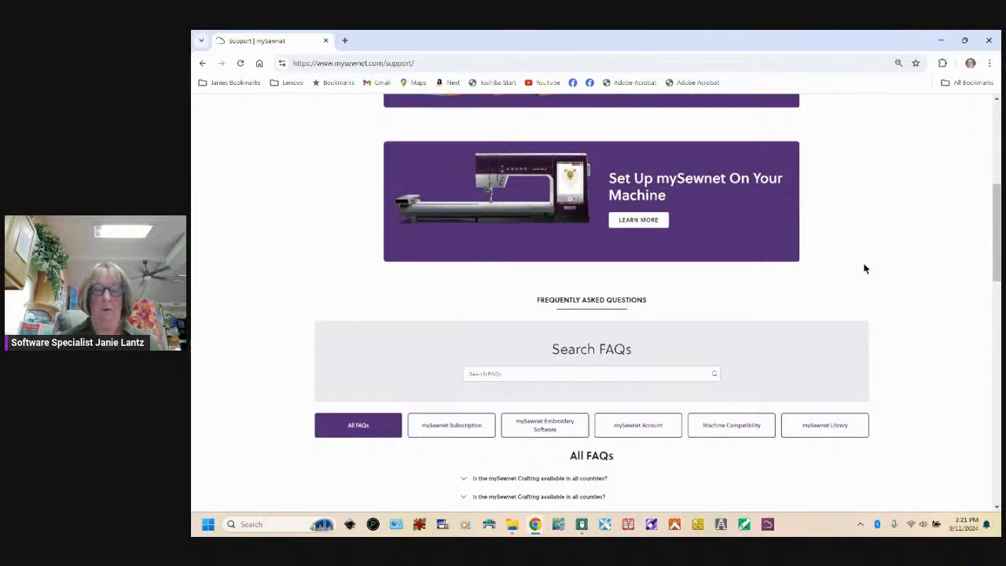
{"action": "scroll", "coordinate": [864, 291], "scroll_direction": "down", "scroll_amount": 3}
{"action": "scroll", "coordinate": [872, 308], "scroll_direction": "up", "scroll_amount": 1}
{"action": "scroll", "coordinate": [873, 313], "scroll_direction": "up", "scroll_amount": 8}
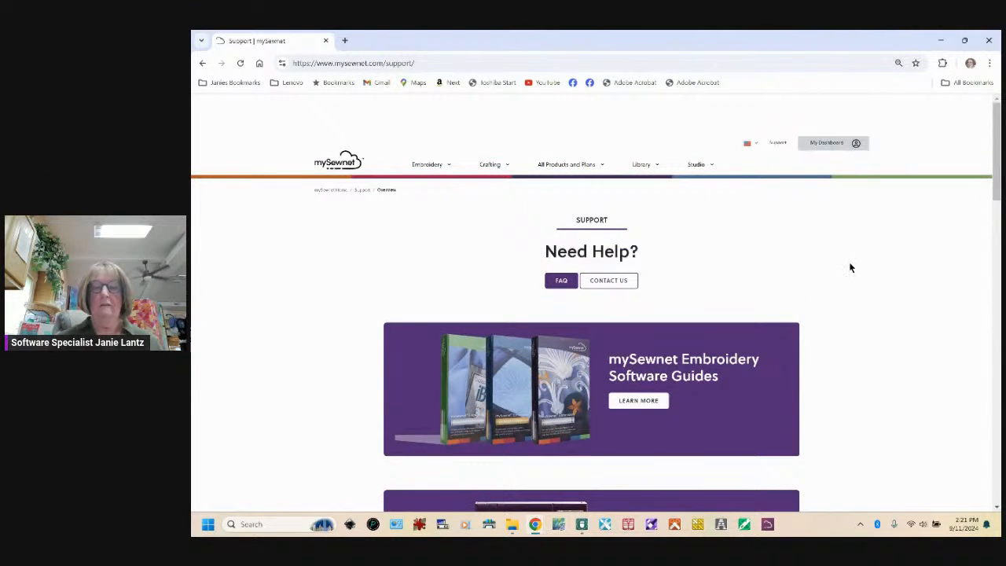
{"action": "left_click", "coordinate": [619, 286]}
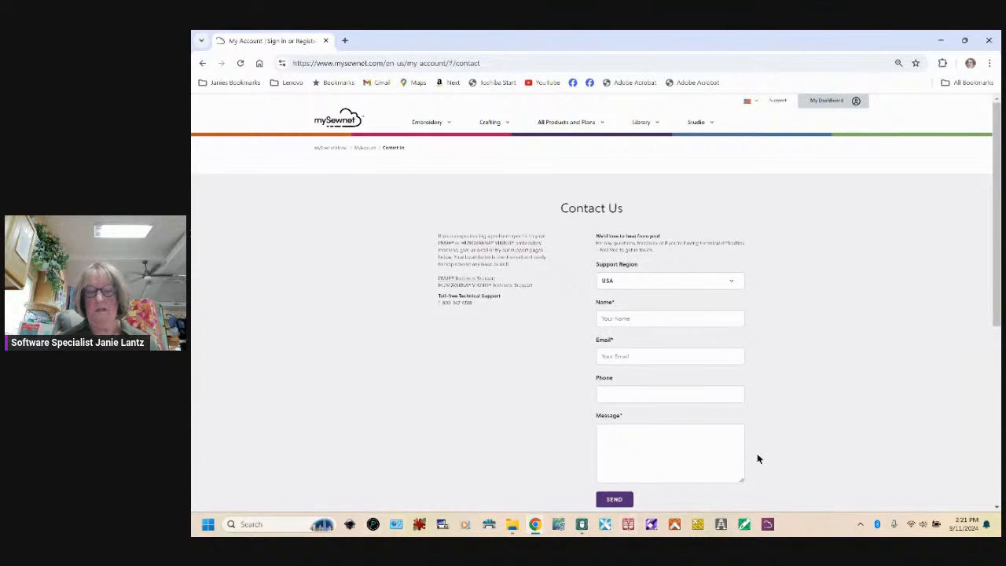
Switch back to mySewnet Embroidery and close the Open dialog without loading a sample design
{"action": "mouse_move", "coordinate": [582, 524]}
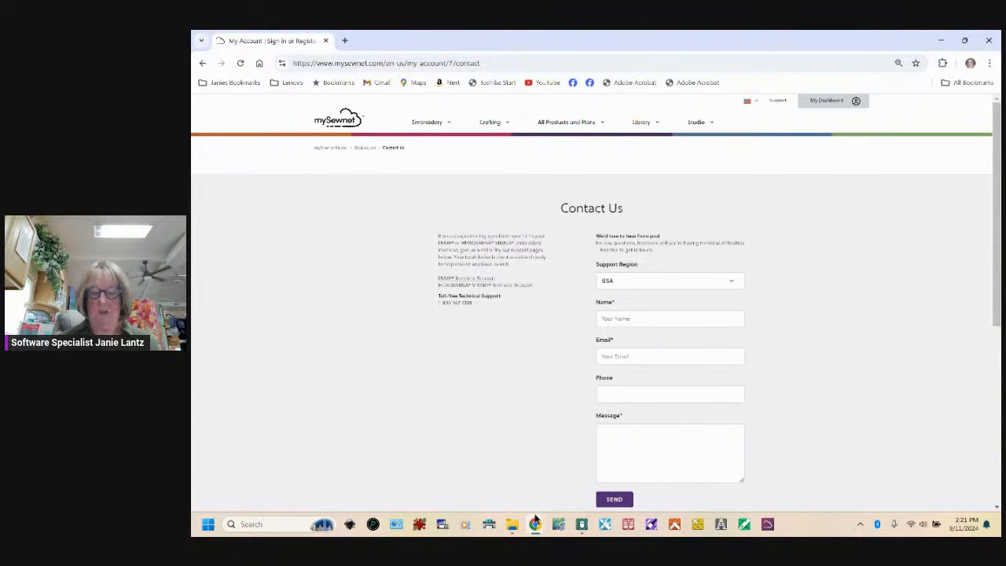
{"action": "left_click", "coordinate": [579, 525]}
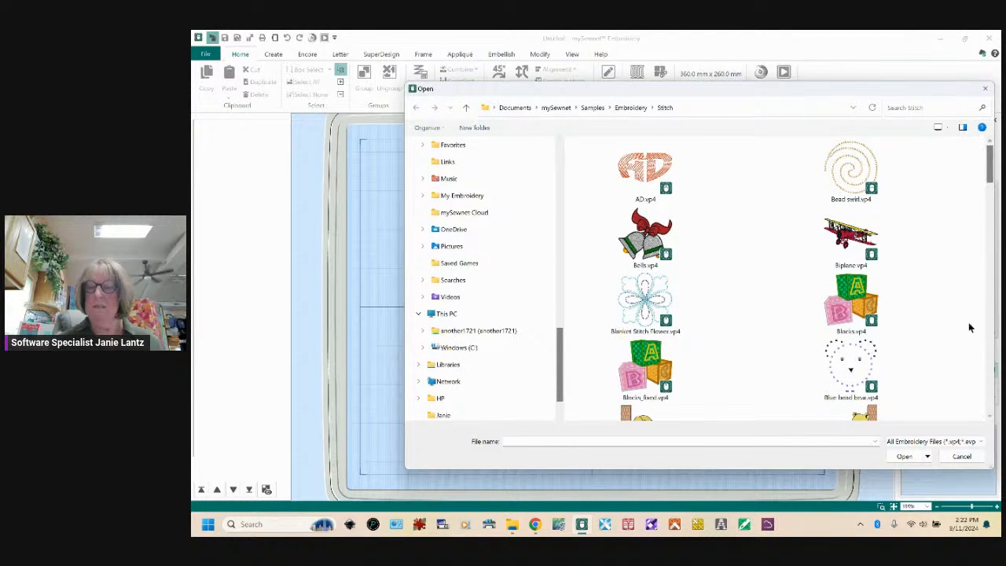
{"action": "left_click", "coordinate": [960, 462]}
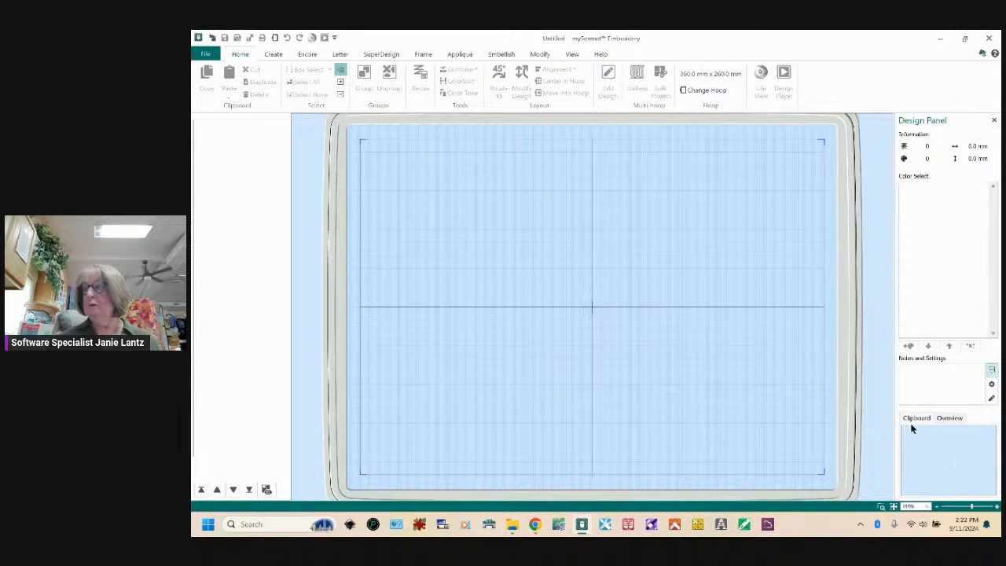
Browse the enlarged lettering font gallery by category and choose the Children font Cats UC 35-80mm
{"action": "left_click", "coordinate": [341, 55]}
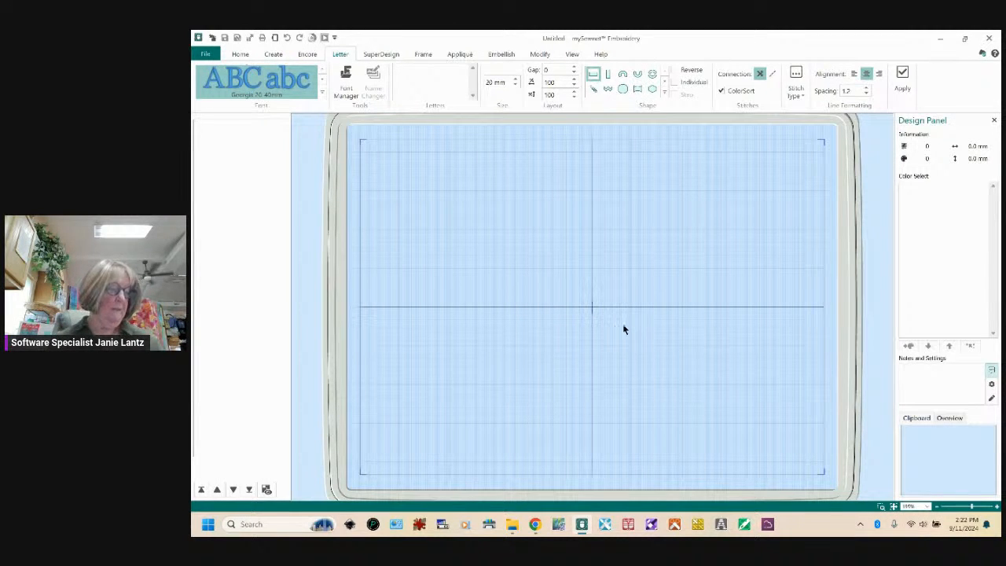
{"action": "left_click", "coordinate": [321, 93]}
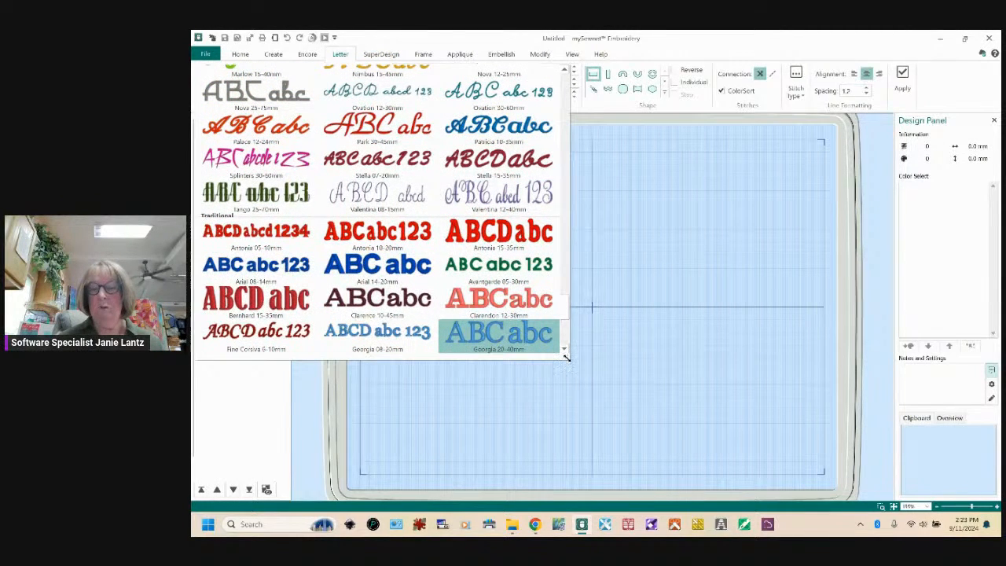
{"action": "left_click_drag", "start_coordinate": [566, 357], "coordinate": [801, 454]}
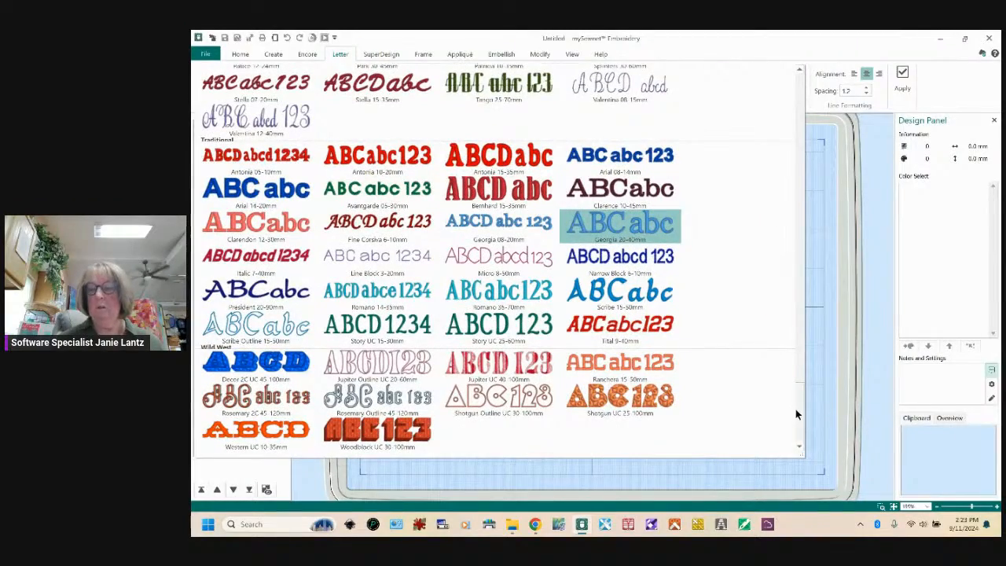
{"action": "scroll", "coordinate": [797, 413], "scroll_direction": "up", "scroll_amount": 10}
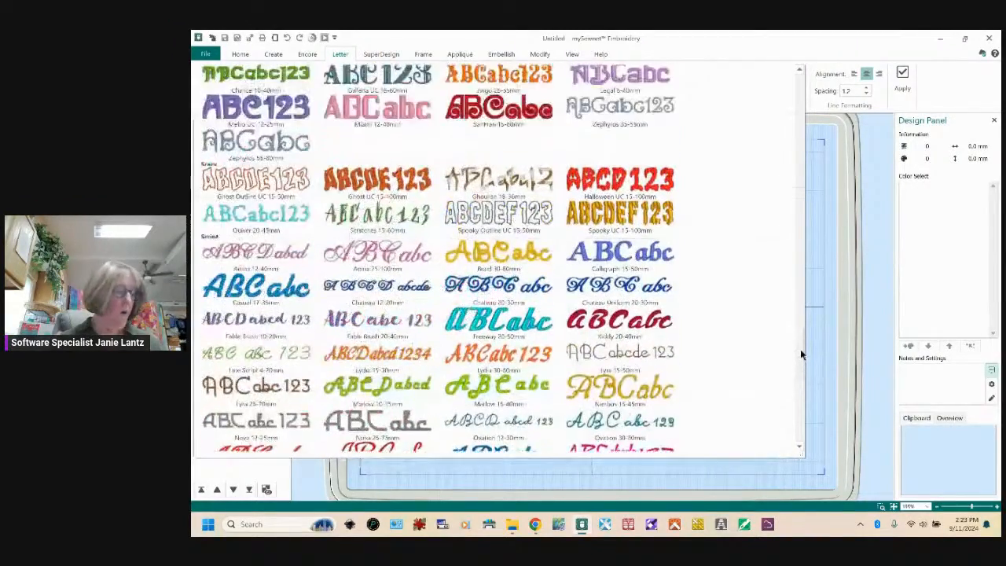
{"action": "scroll", "coordinate": [799, 350], "scroll_direction": "up", "scroll_amount": 3}
{"action": "scroll", "coordinate": [801, 344], "scroll_direction": "up", "scroll_amount": 15}
{"action": "left_click_drag", "start_coordinate": [799, 213], "coordinate": [794, 75]}
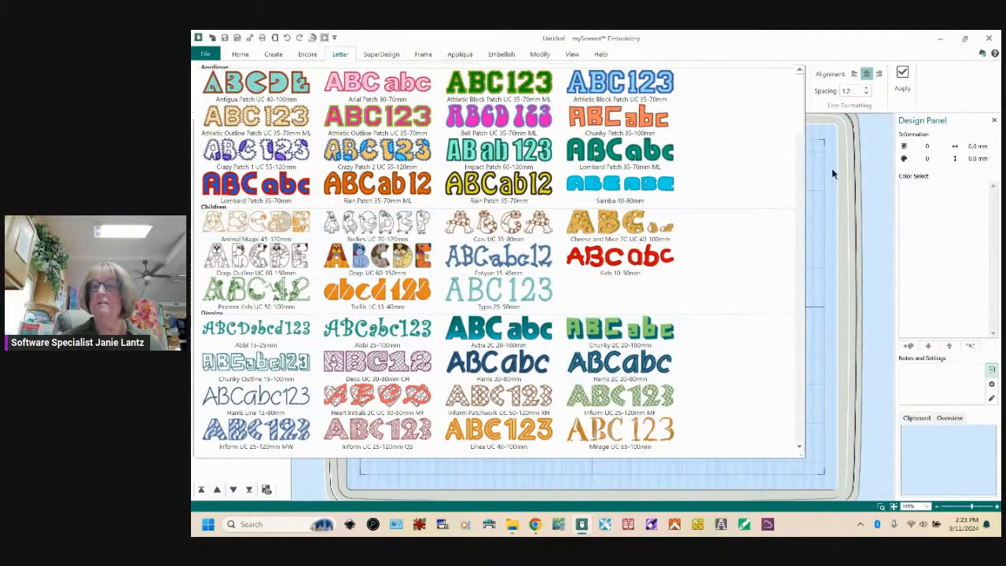
{"action": "mouse_move", "coordinate": [798, 91]}
{"action": "left_mouse_down"}
{"action": "mouse_move", "coordinate": [803, 236]}
{"action": "mouse_move", "coordinate": [805, 73]}
{"action": "left_mouse_up"}
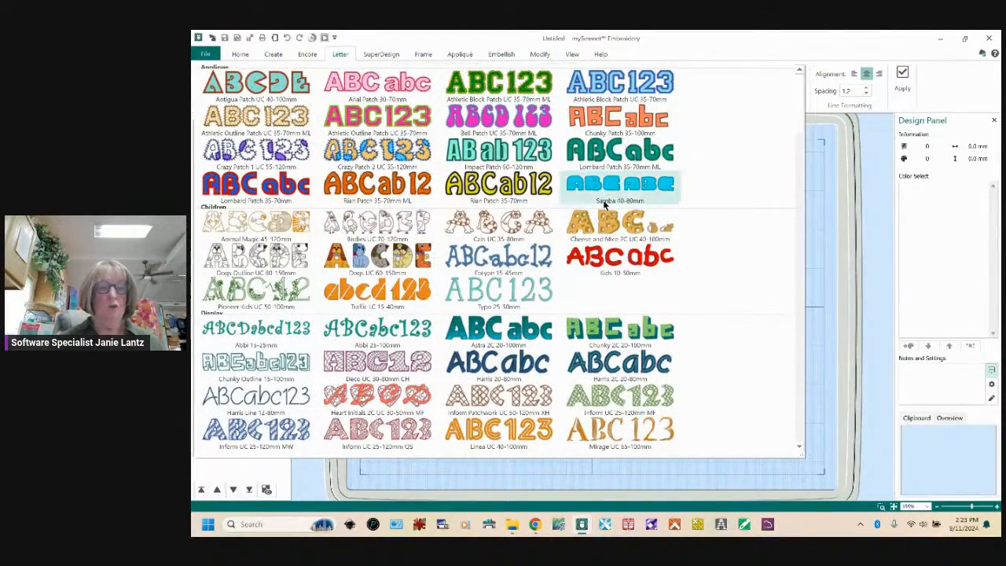
{"action": "left_click", "coordinate": [510, 228]}
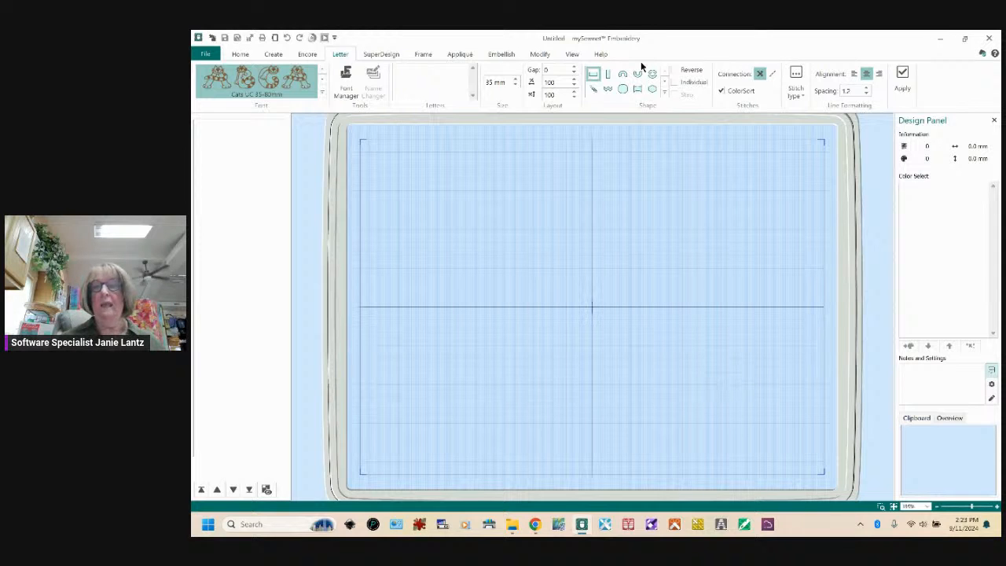
Enter "Here Kitty" as the lettering text and choose the shape with inward-curving upper and lower edges
{"action": "left_click", "coordinate": [664, 92]}
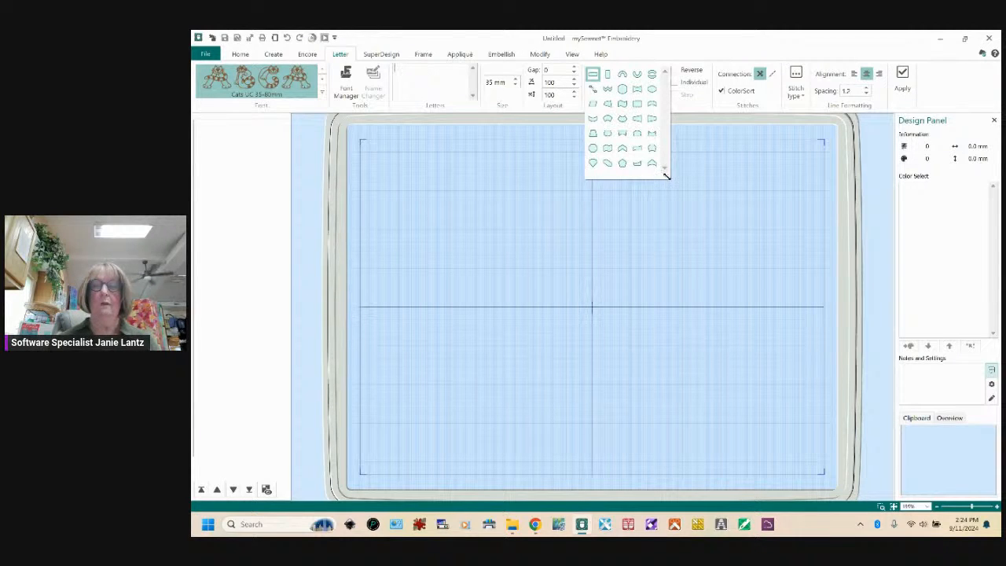
{"action": "left_click", "coordinate": [593, 74]}
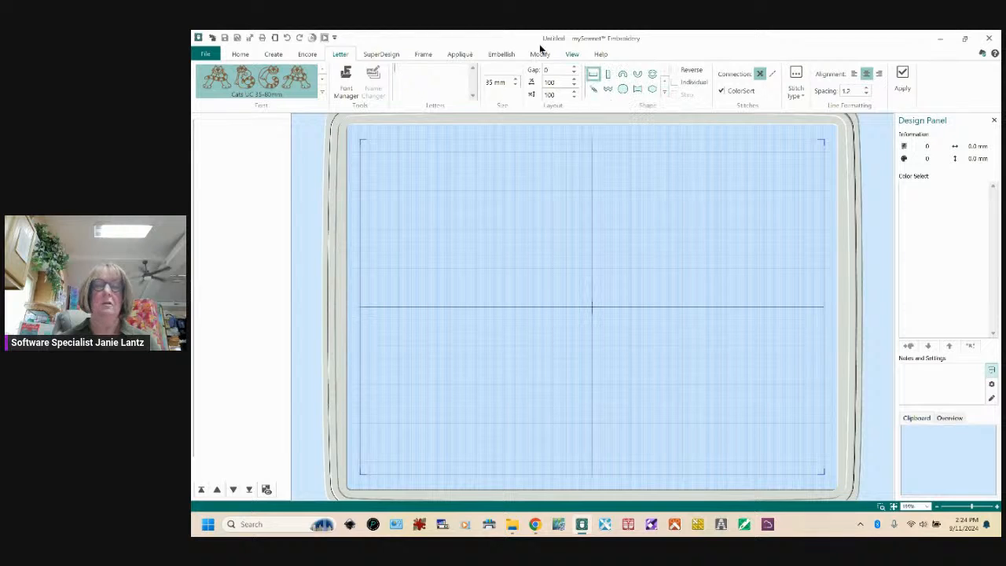
{"action": "type", "text": "Here"}
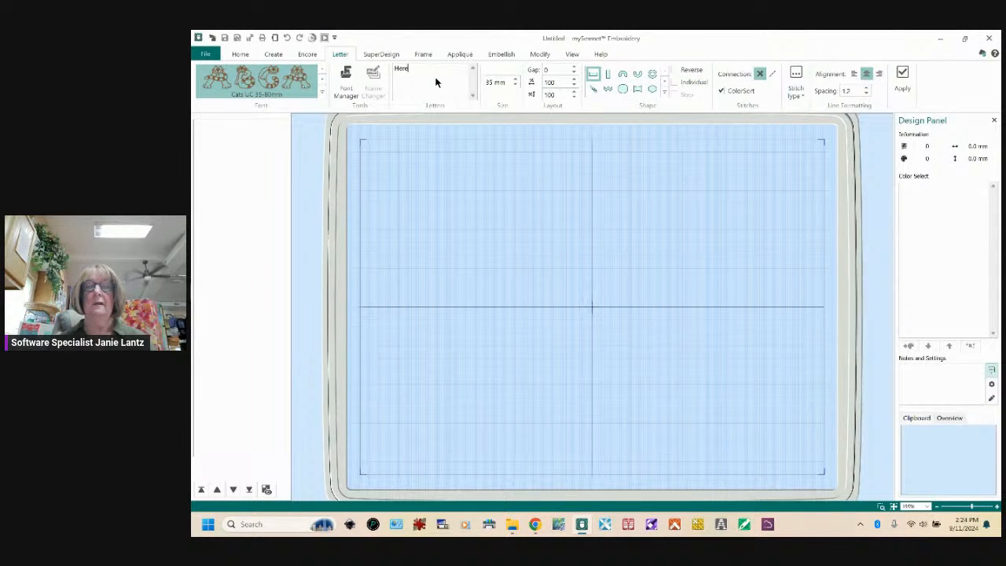
{"action": "type", "text": " Kitty"}
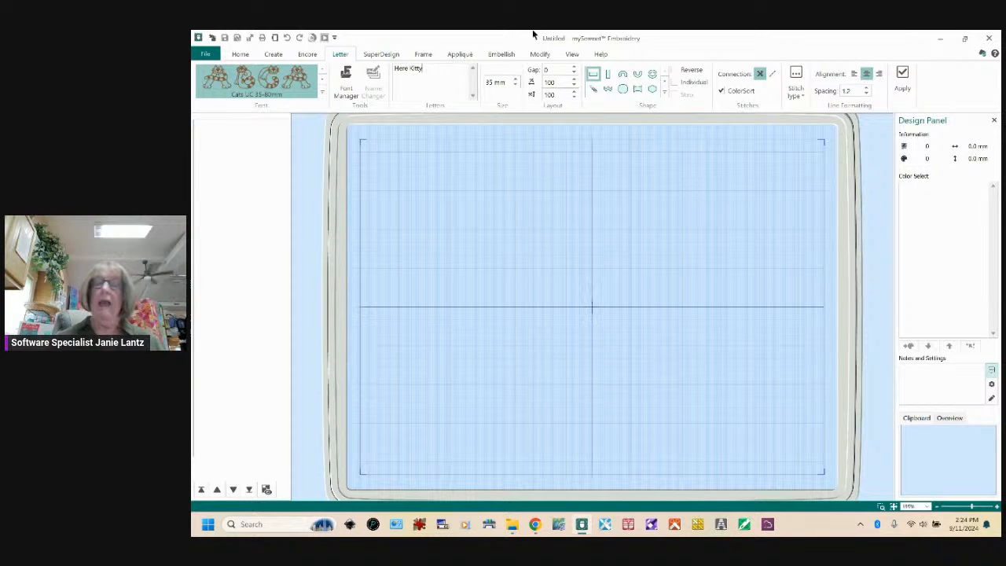
{"action": "left_click", "coordinate": [664, 92]}
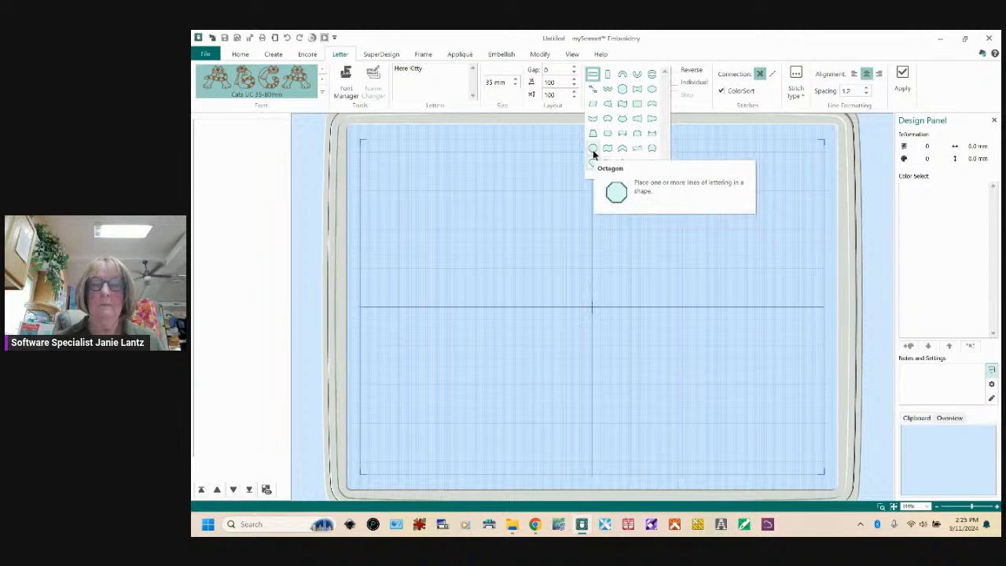
{"action": "left_click", "coordinate": [640, 92]}
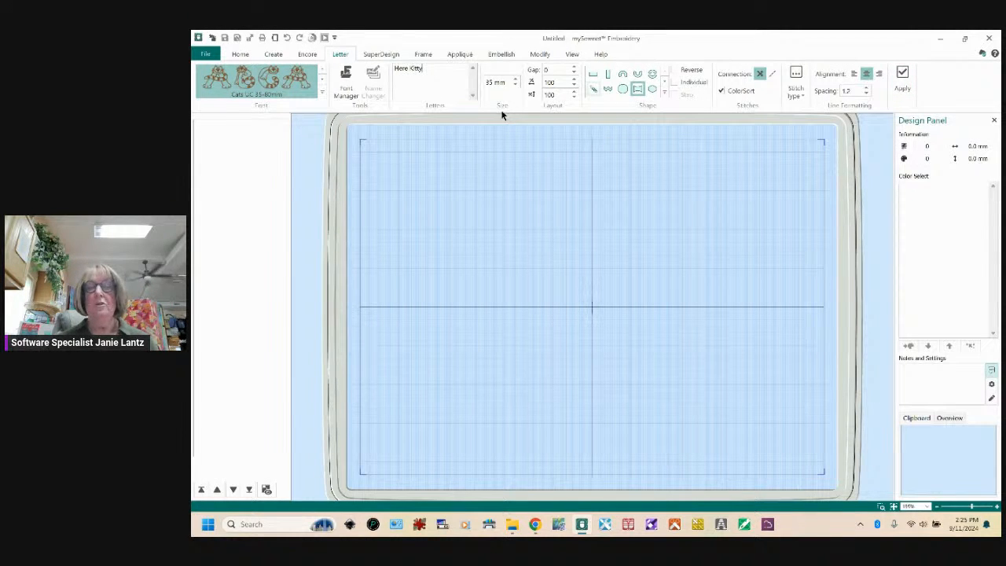
Check the lettering's stitch type options, place the lettering on the canvas and move it near the hoop's upper edge
{"action": "left_click", "coordinate": [267, 96]}
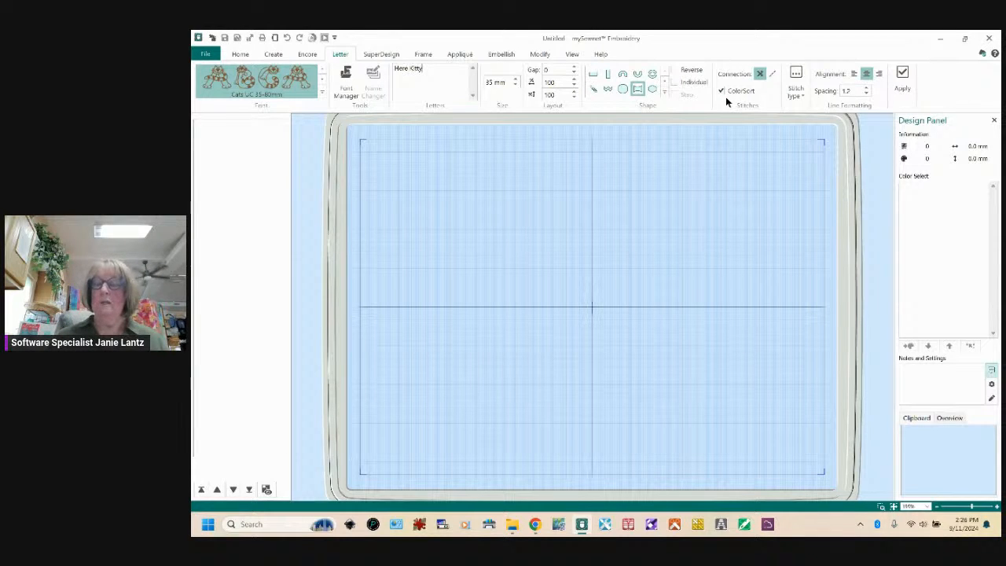
{"action": "left_click", "coordinate": [798, 96]}
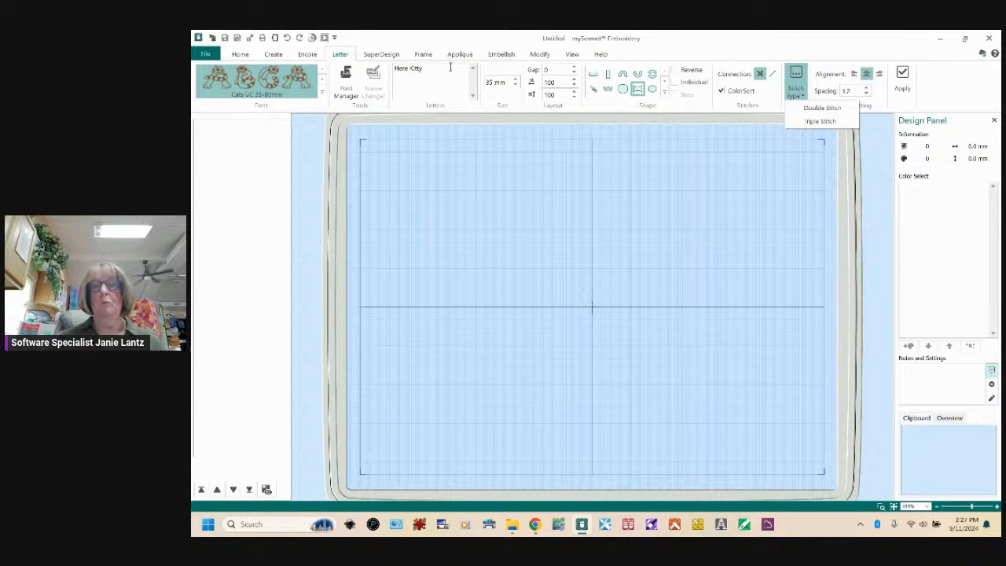
{"action": "left_click", "coordinate": [903, 74]}
{"action": "left_click_drag", "start_coordinate": [655, 314], "coordinate": [649, 191]}
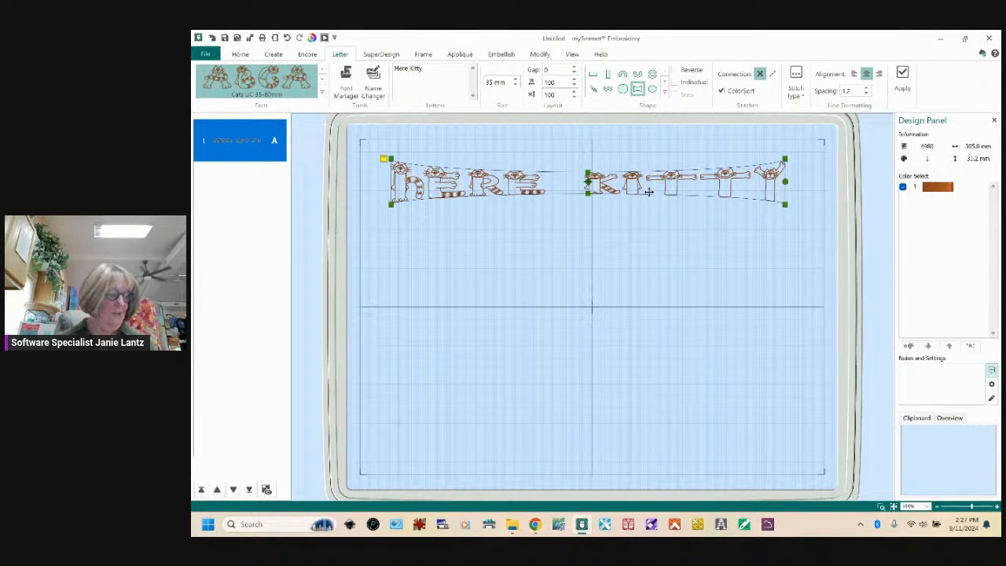
Edit the Here Kitty lettering to put the words on two lines and select Horizontal Block as its shape
{"action": "right_click", "coordinate": [735, 187]}
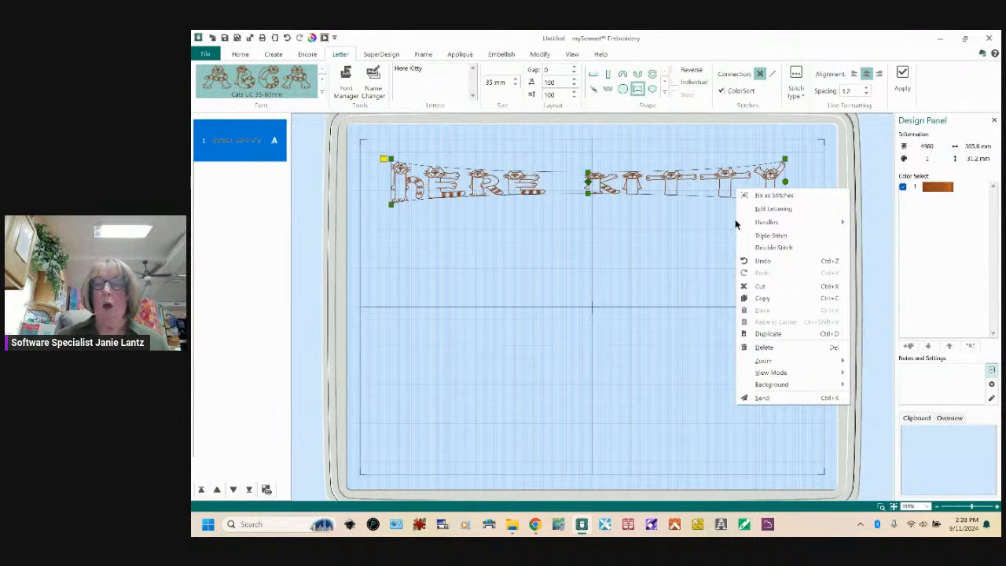
{"action": "left_click", "coordinate": [792, 214]}
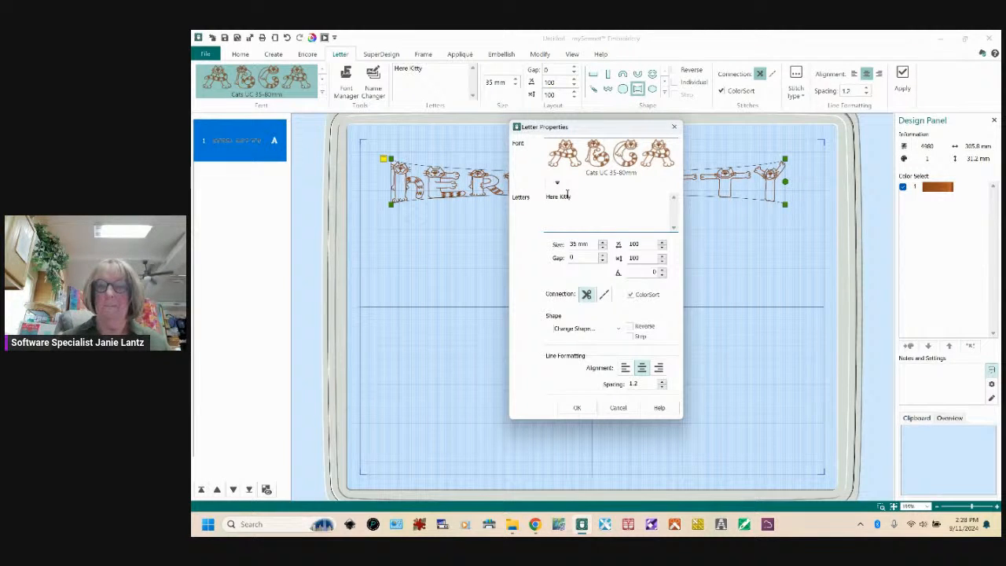
{"action": "key", "text": "BackSpace"}
{"action": "key", "text": "Return"}
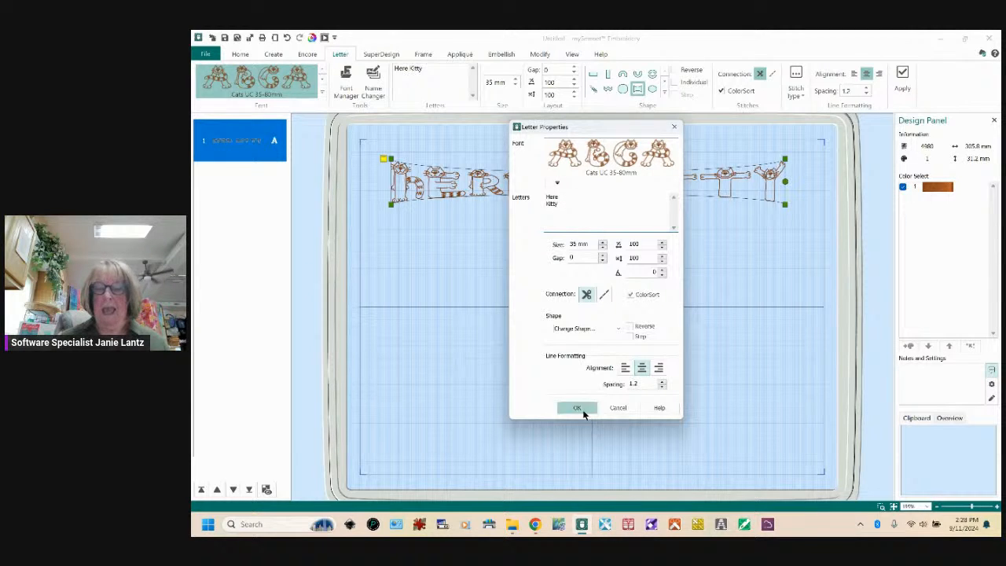
{"action": "left_click", "coordinate": [617, 330]}
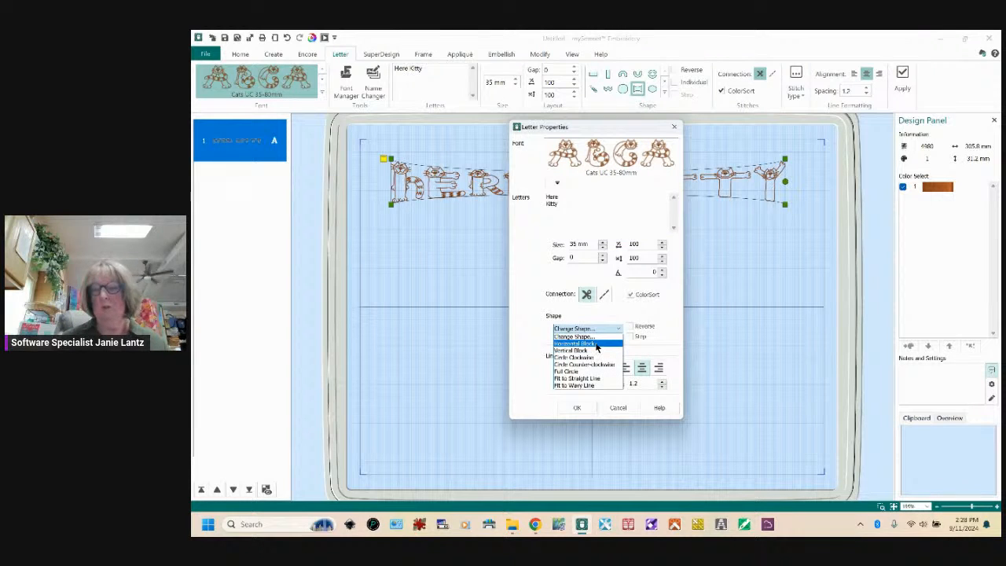
{"action": "left_click", "coordinate": [597, 345]}
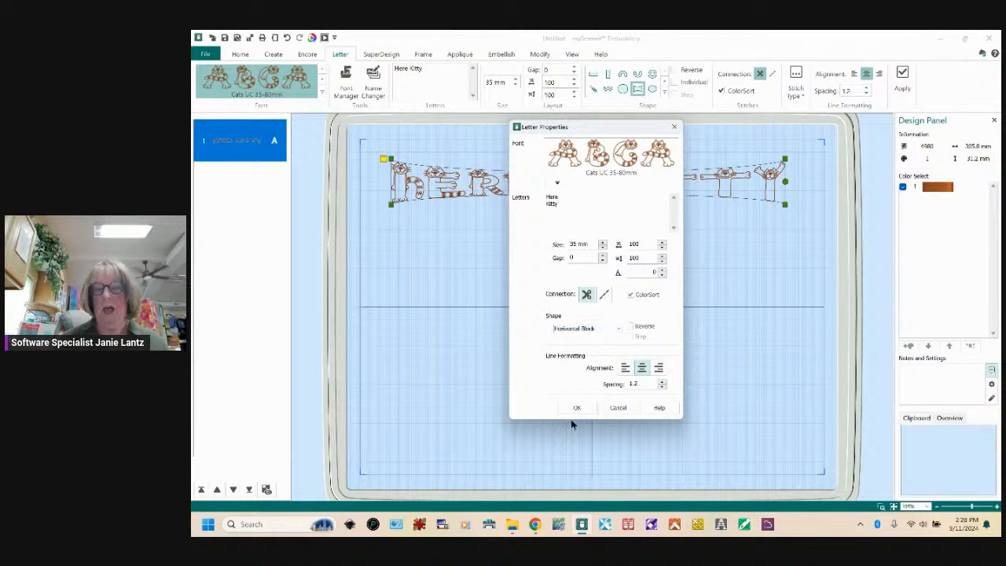
{"action": "left_click", "coordinate": [579, 407]}
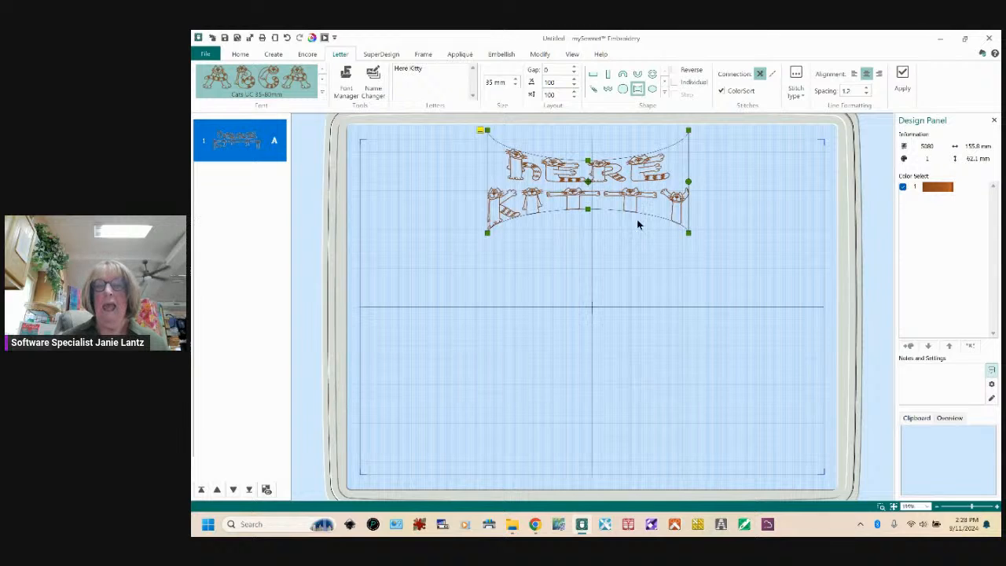
Try again to change the two-line lettering's shape to Horizontal Block
{"action": "right_click", "coordinate": [625, 181]}
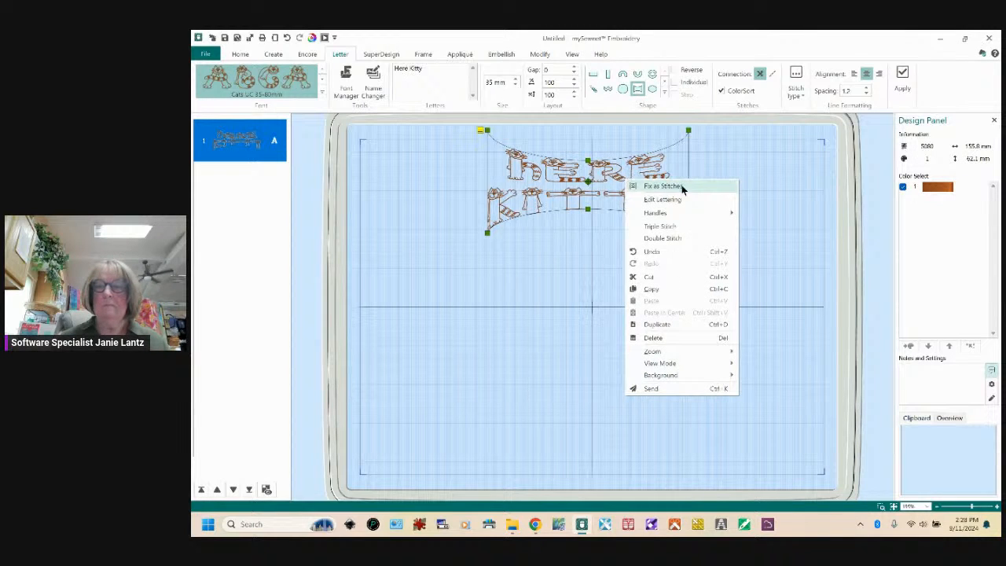
{"action": "left_click", "coordinate": [669, 201]}
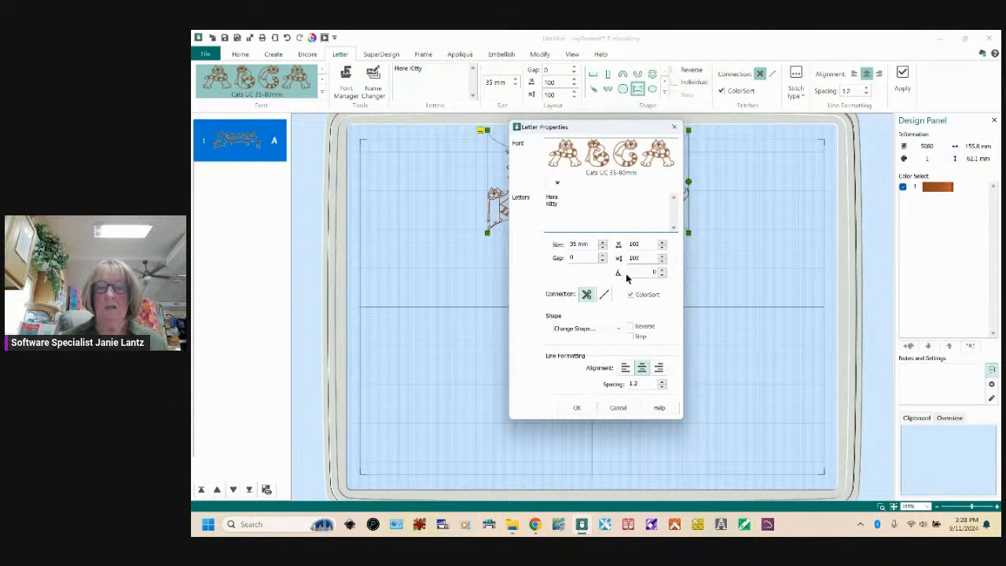
{"action": "left_click", "coordinate": [617, 329]}
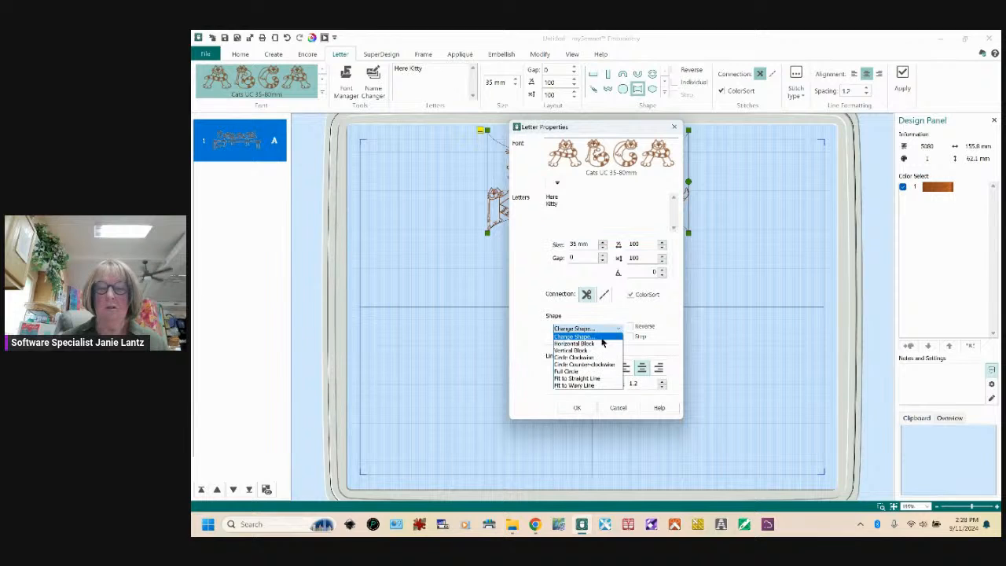
{"action": "left_click", "coordinate": [593, 344]}
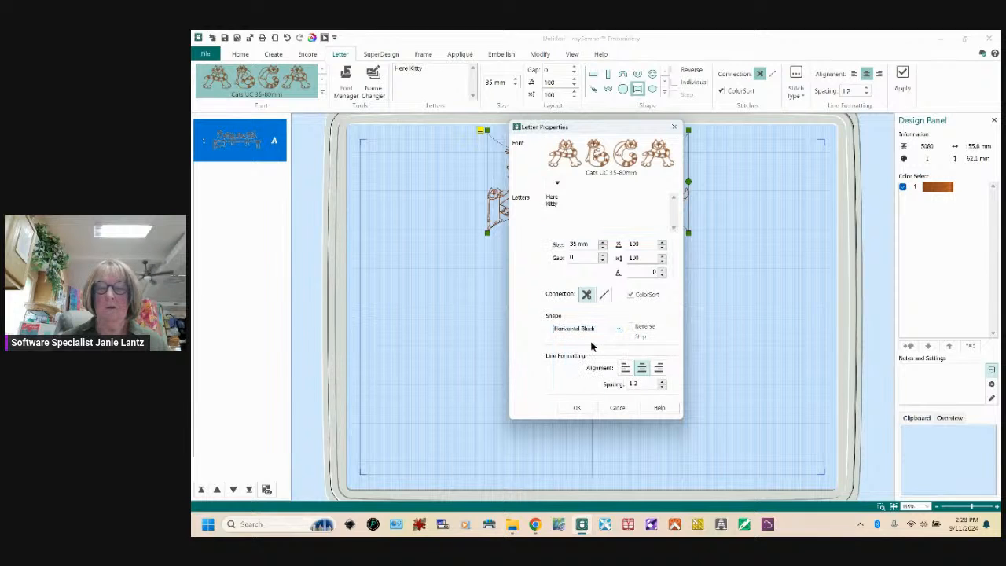
{"action": "left_click", "coordinate": [576, 408]}
Move the two-line lettering into the hoop's left half, enlarge it to about 148 × 115 mm and rotate it slightly
{"action": "left_click_drag", "start_coordinate": [619, 189], "coordinate": [537, 231]}
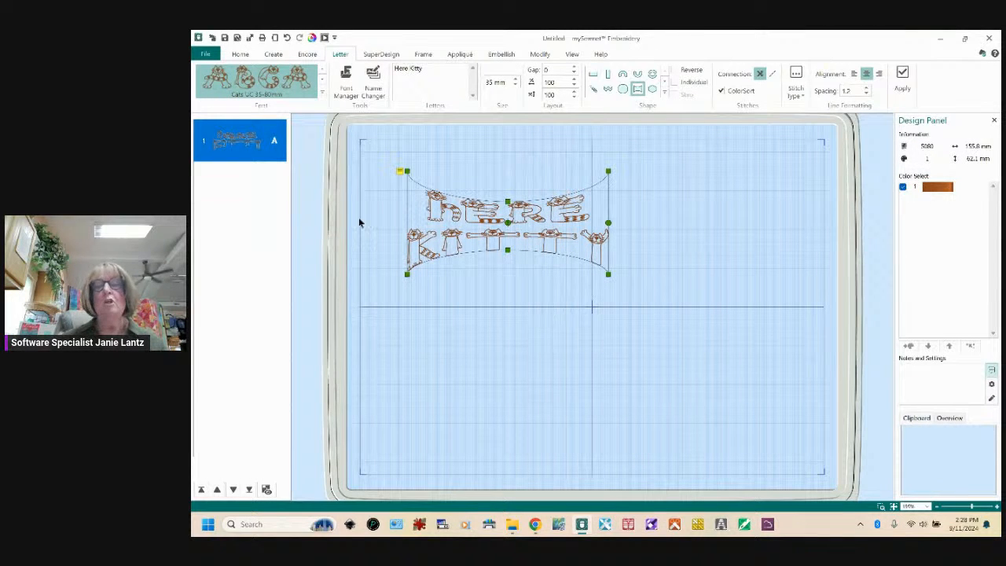
{"action": "left_click_drag", "start_coordinate": [608, 274], "coordinate": [597, 353]}
{"action": "left_click_drag", "start_coordinate": [599, 263], "coordinate": [591, 310]}
{"action": "mouse_move", "coordinate": [599, 275]}
{"action": "left_mouse_down"}
{"action": "mouse_move", "coordinate": [598, 248]}
{"action": "mouse_move", "coordinate": [598, 260]}
{"action": "left_mouse_up"}
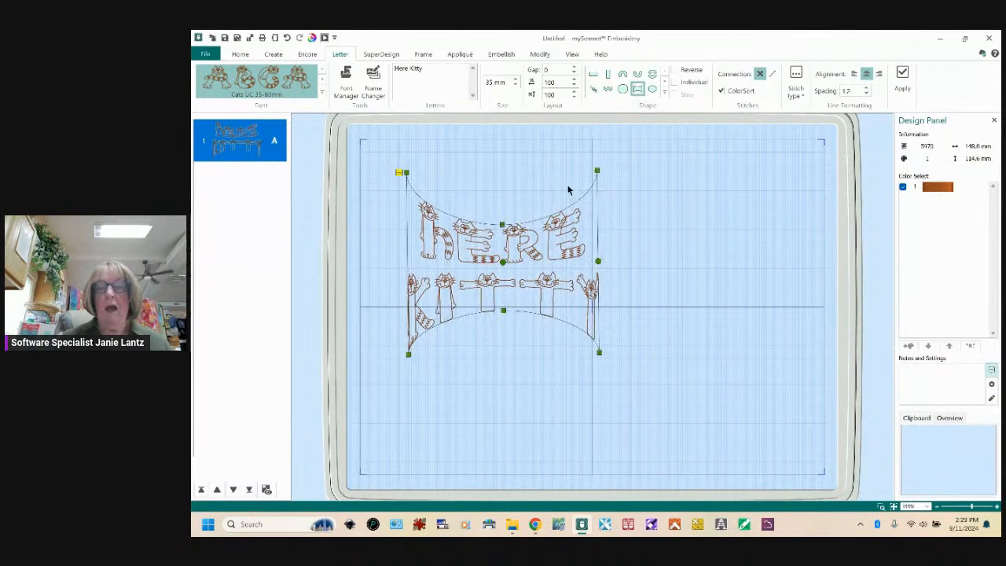
Undo and redo the last rotation, and move the Here Kitty lettering closer to the hoop's upper-left corner
{"action": "left_click", "coordinate": [288, 39]}
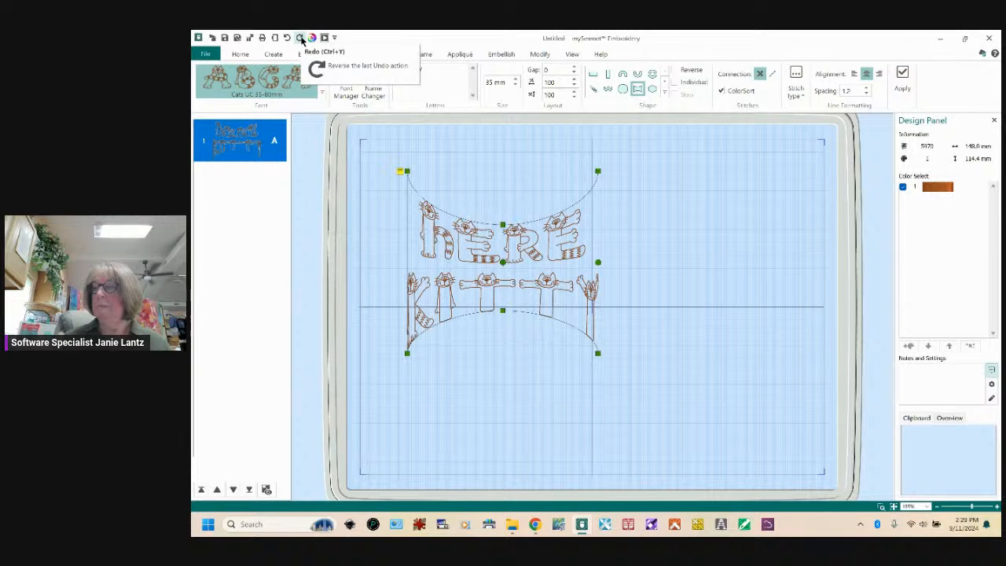
{"action": "left_click", "coordinate": [300, 38]}
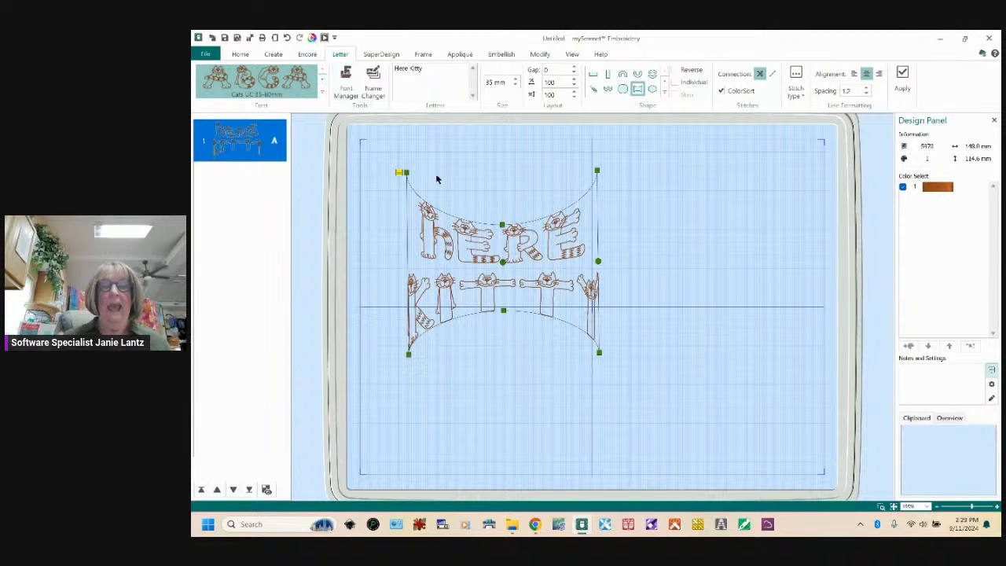
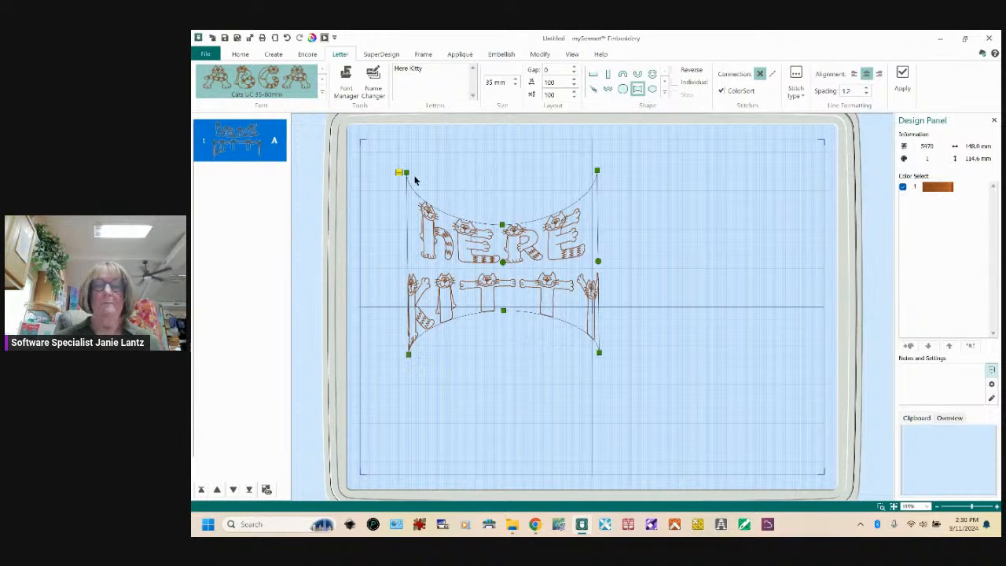
{"action": "left_click_drag", "start_coordinate": [562, 275], "coordinate": [541, 261]}
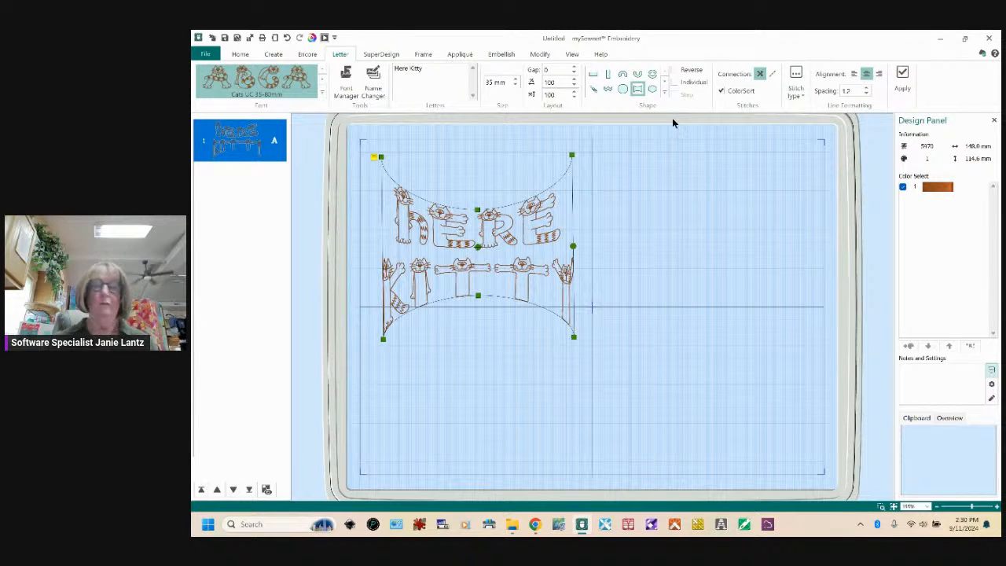
Replace the lettering text with "hello" and choose the Script font Braid 30-80mm
{"action": "left_click_drag", "start_coordinate": [429, 68], "coordinate": [392, 68]}
{"action": "key", "text": "BackSpace"}
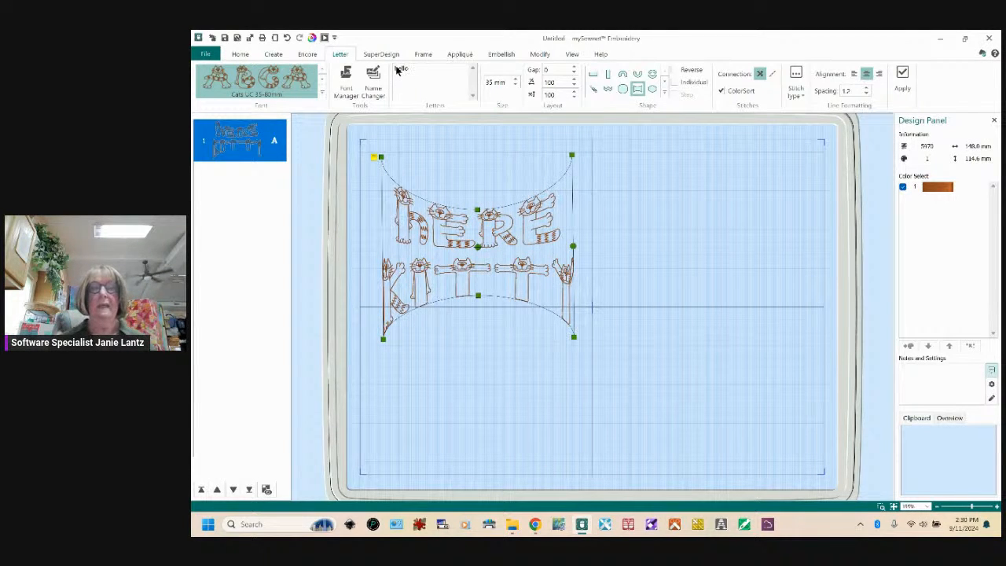
{"action": "left_click", "coordinate": [321, 95]}
{"action": "left_click_drag", "start_coordinate": [802, 111], "coordinate": [803, 364]}
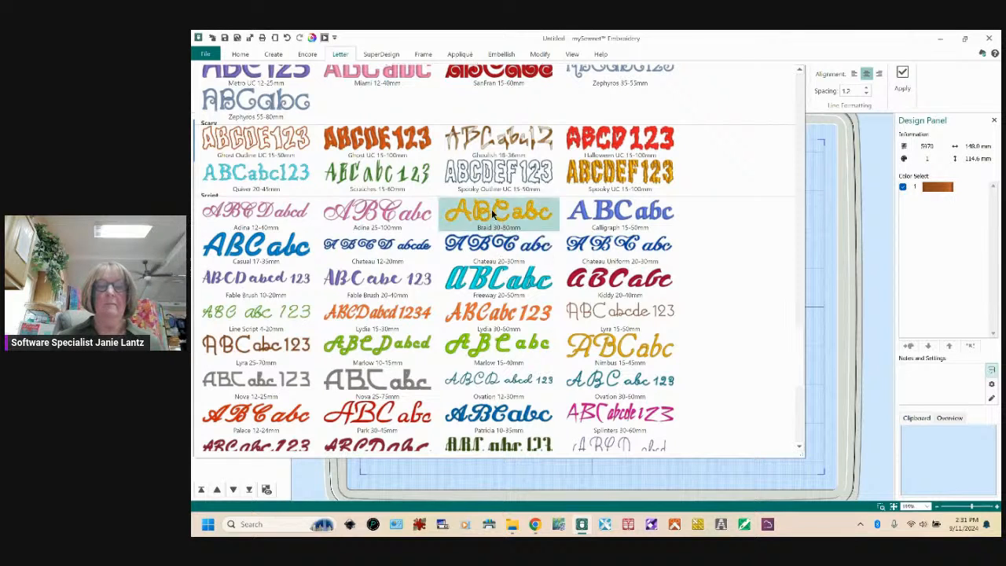
{"action": "left_click", "coordinate": [498, 219]}
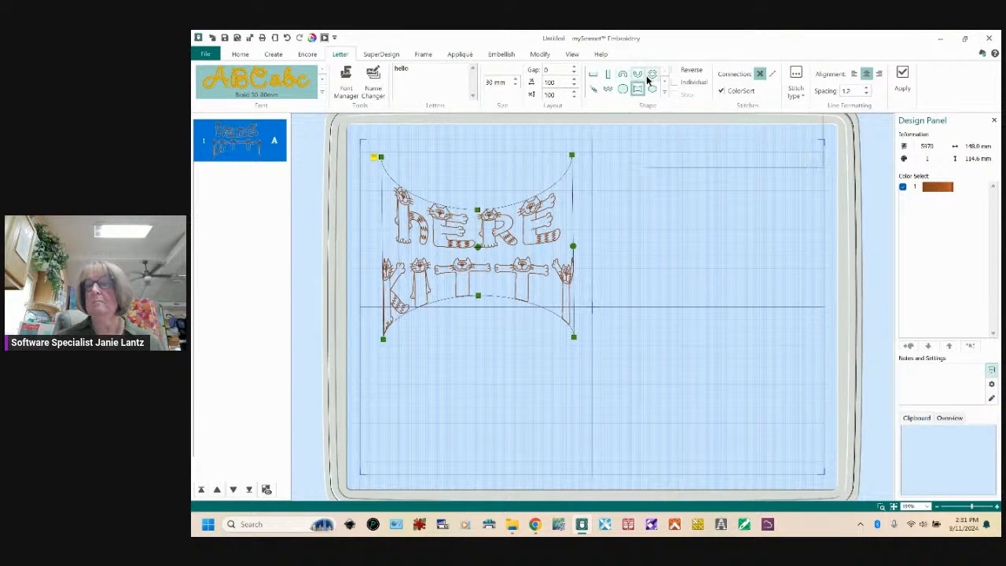
Place the hello lettering with the Free Sculpt shape and enlarge it to about 294 × 104 mm across the hoop's lower half
{"action": "left_click", "coordinate": [665, 94]}
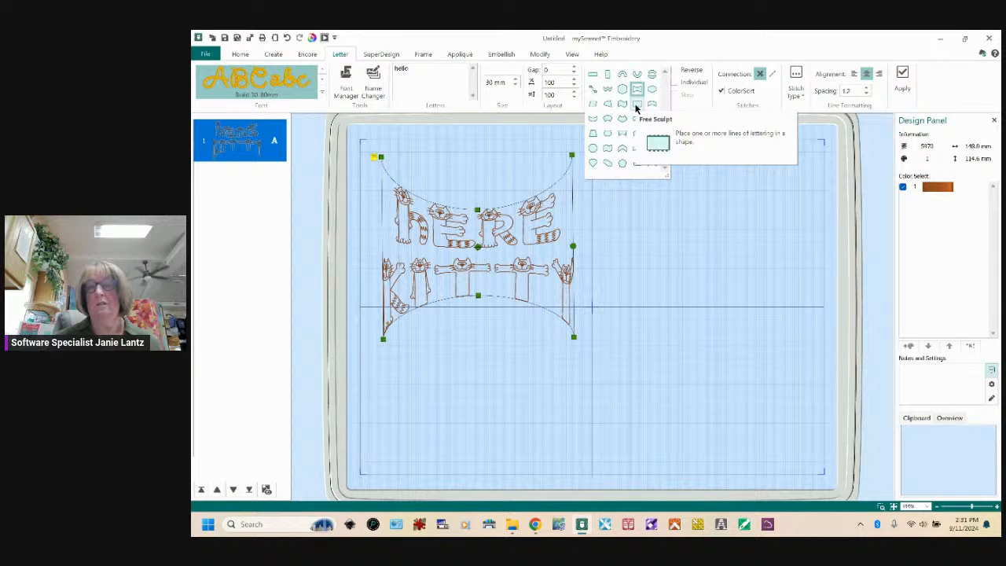
{"action": "left_click", "coordinate": [636, 108]}
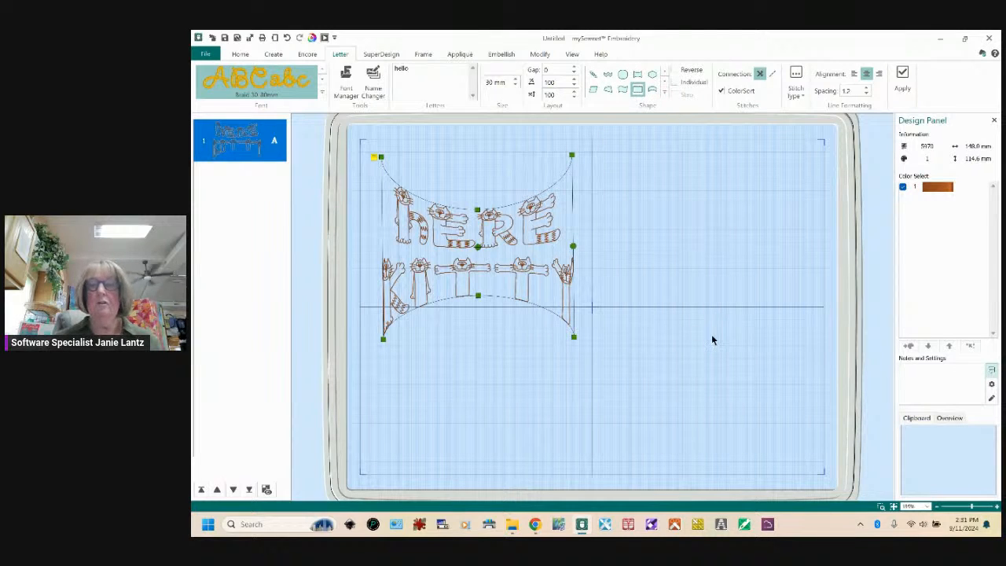
{"action": "left_click", "coordinate": [902, 77]}
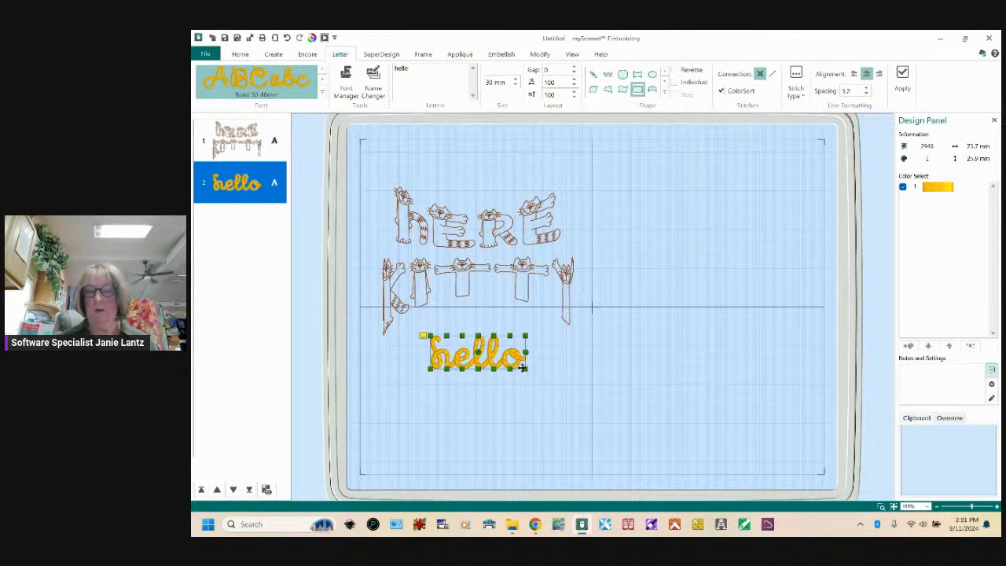
{"action": "left_click_drag", "start_coordinate": [527, 369], "coordinate": [664, 424]}
{"action": "left_click_drag", "start_coordinate": [561, 359], "coordinate": [692, 388]}
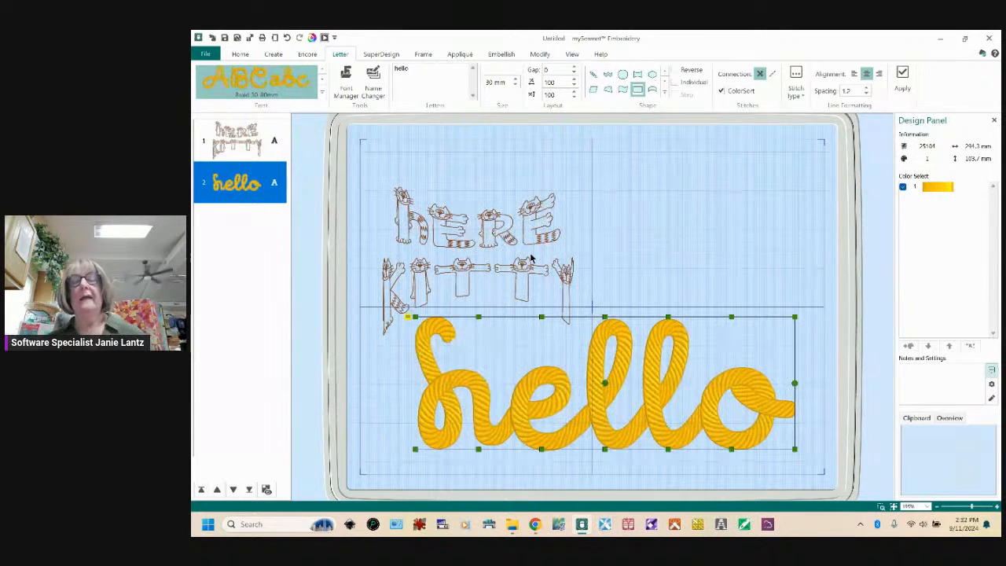
Check the Combine choices and the editing and stitch options offered for the hello lettering
{"action": "left_click", "coordinate": [242, 55]}
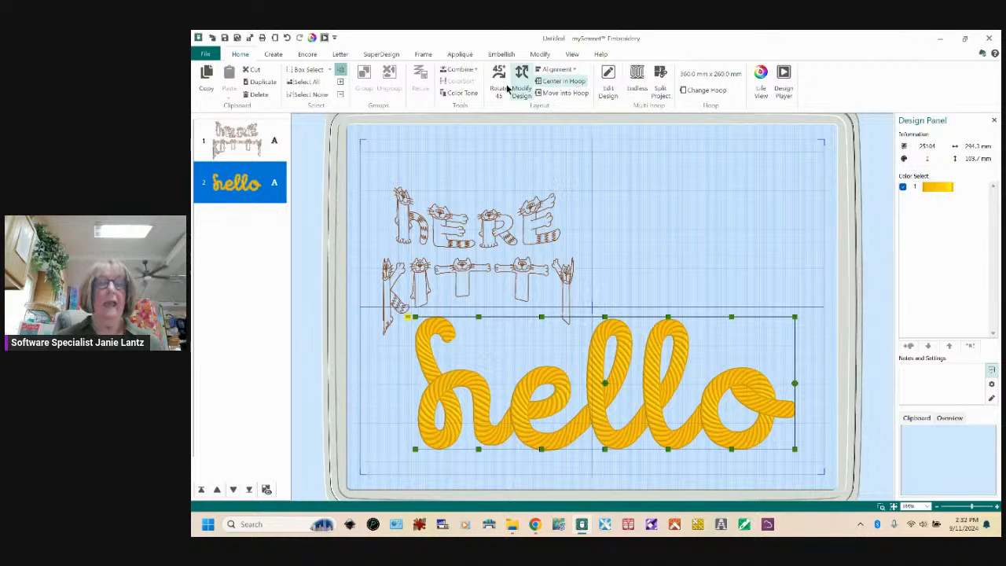
{"action": "left_click", "coordinate": [473, 69]}
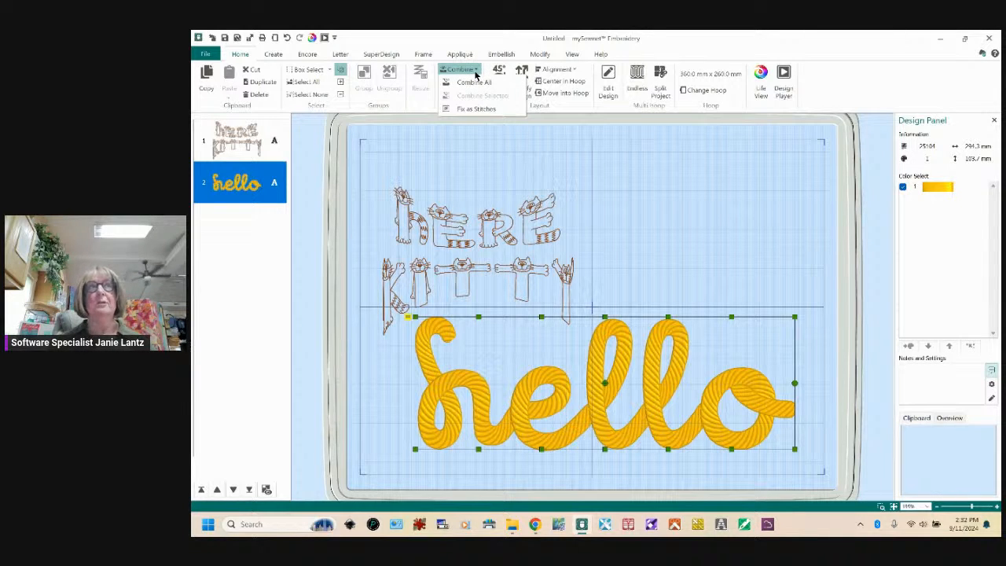
{"action": "left_click", "coordinate": [682, 203]}
{"action": "left_click", "coordinate": [689, 368]}
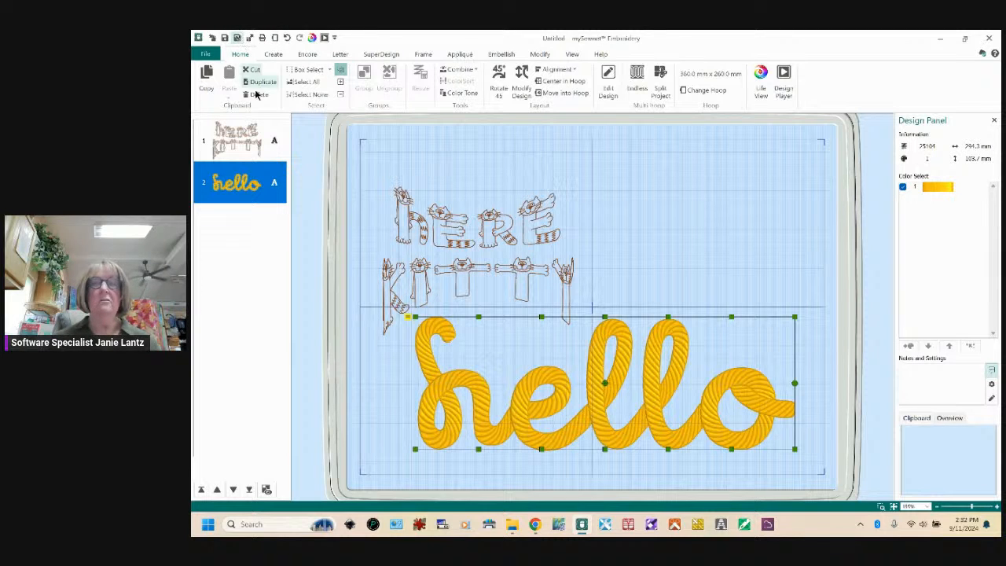
{"action": "right_click", "coordinate": [688, 366]}
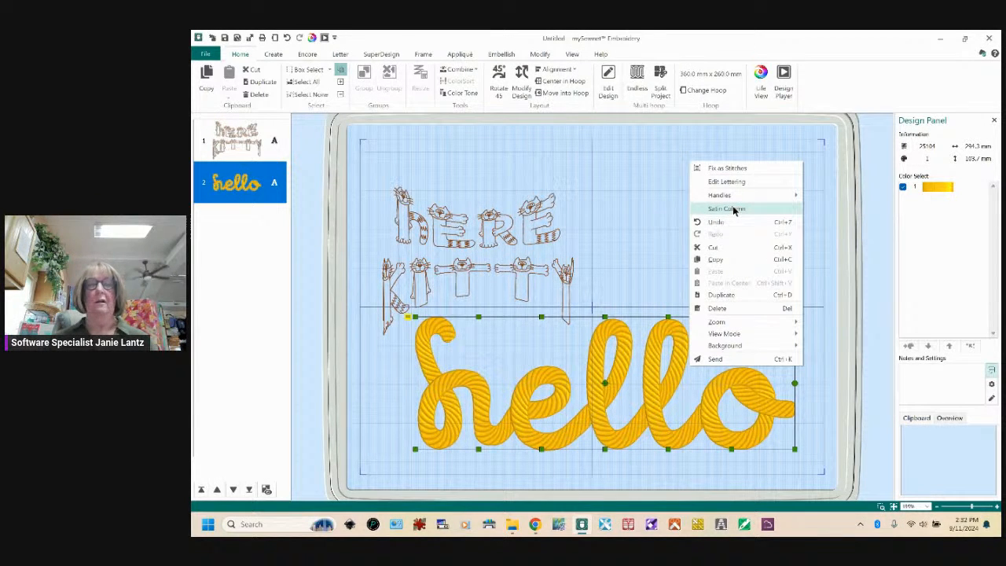
{"action": "left_click", "coordinate": [637, 165]}
{"action": "left_click", "coordinate": [651, 364]}
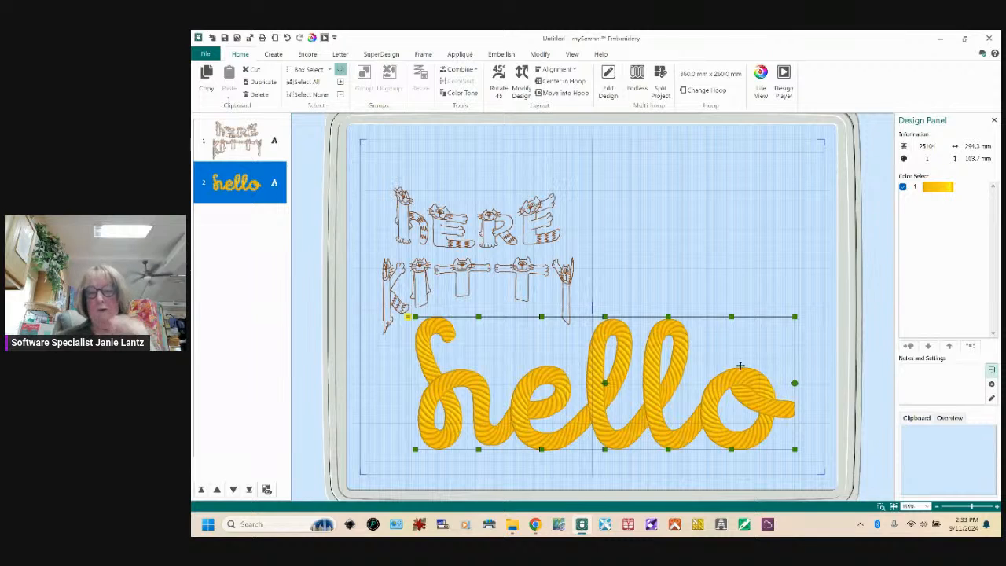
Delete the Here Kitty lettering and move the hello lettering to the middle of the hoop
{"action": "left_click", "coordinate": [464, 240]}
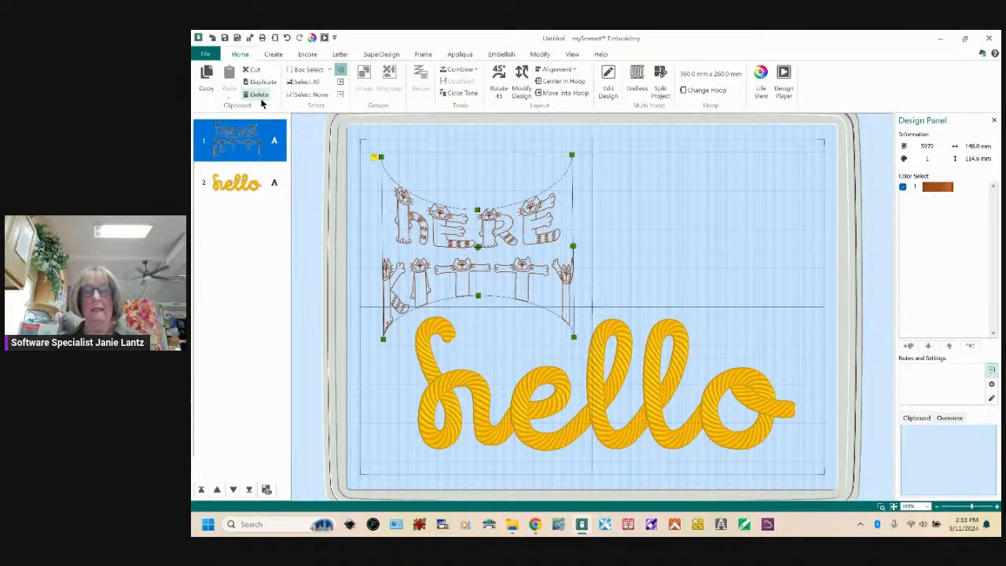
{"action": "left_click", "coordinate": [259, 94]}
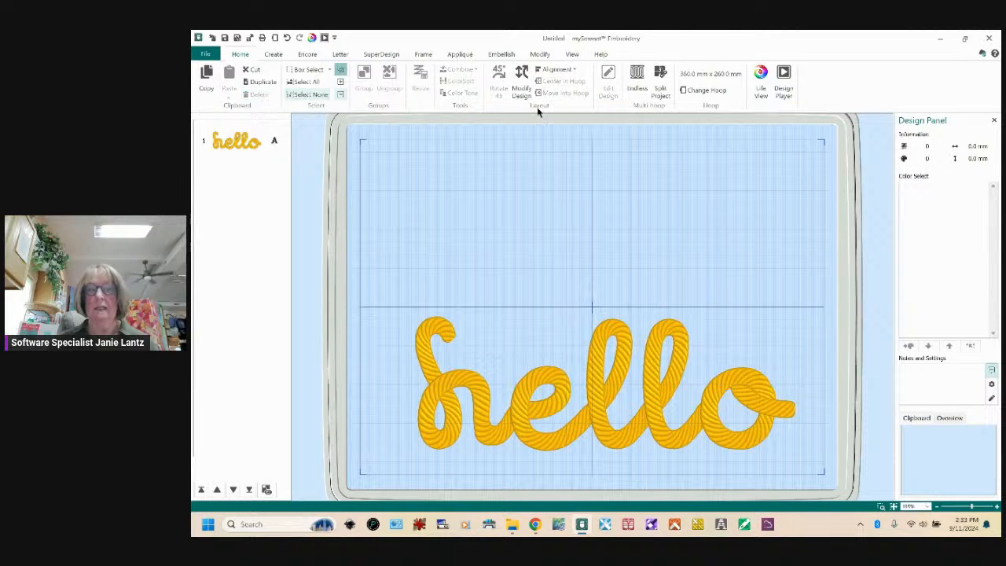
{"action": "left_click_drag", "start_coordinate": [632, 402], "coordinate": [627, 333]}
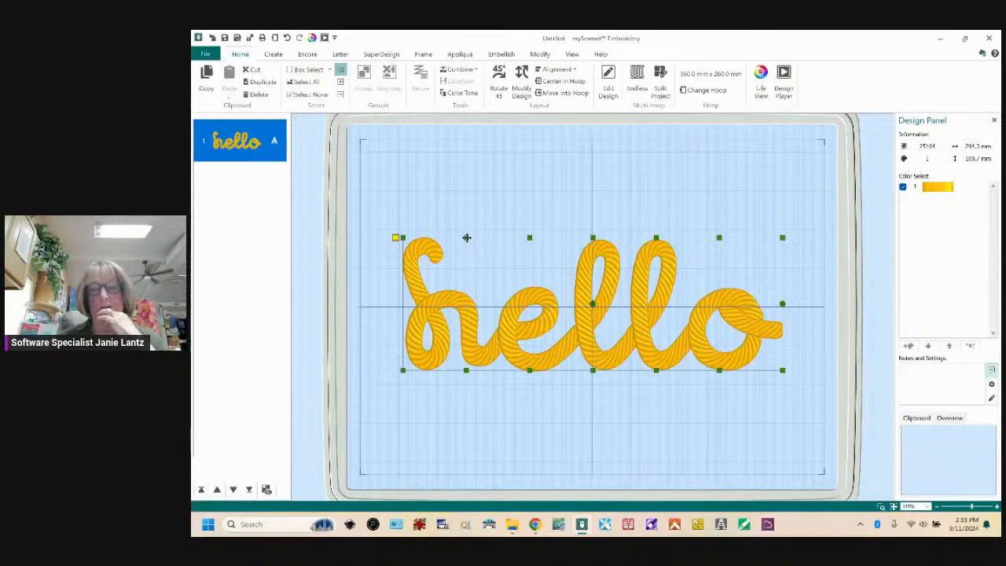
Sculpt the hello lettering's upper edge into a wave by alternately raising and lowering its four consecutive inner handles
{"action": "left_click_drag", "start_coordinate": [466, 236], "coordinate": [465, 202]}
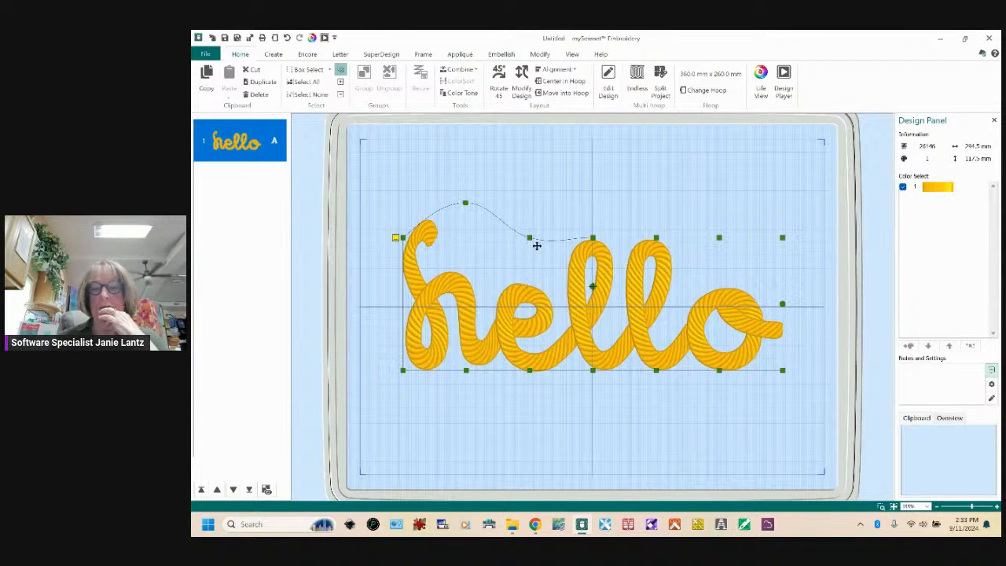
{"action": "left_click_drag", "start_coordinate": [529, 237], "coordinate": [529, 273]}
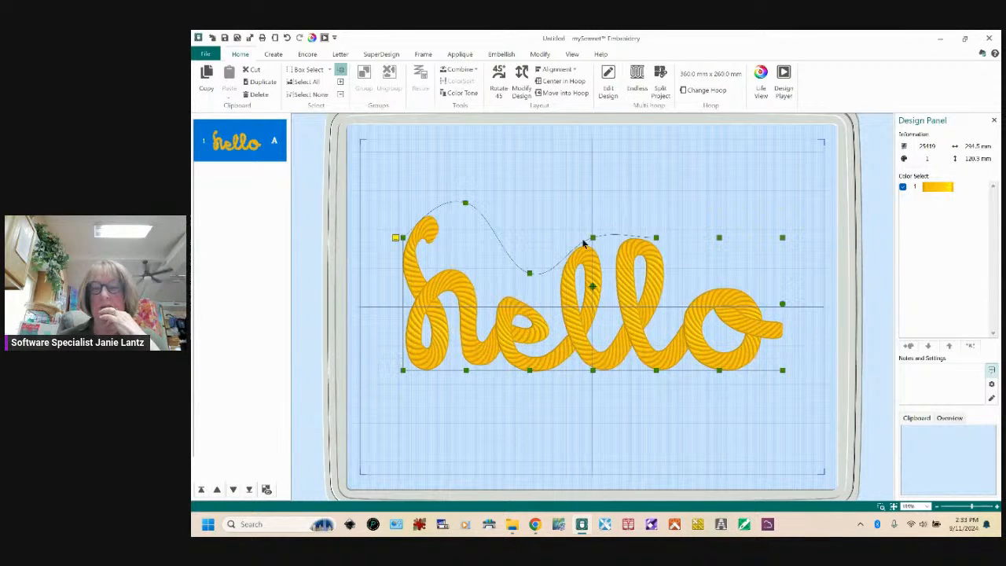
{"action": "left_click_drag", "start_coordinate": [592, 236], "coordinate": [599, 204]}
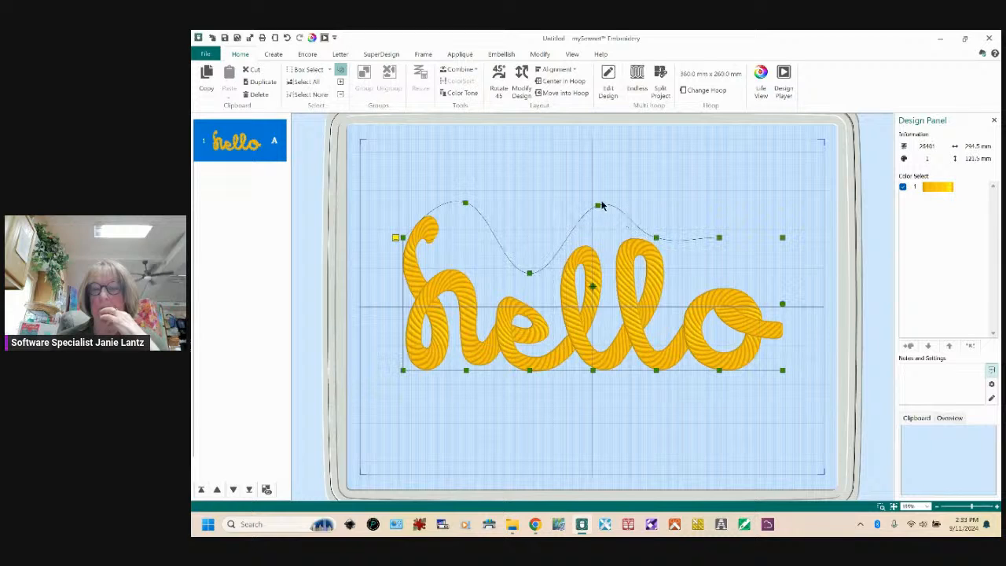
{"action": "left_click_drag", "start_coordinate": [656, 239], "coordinate": [643, 302]}
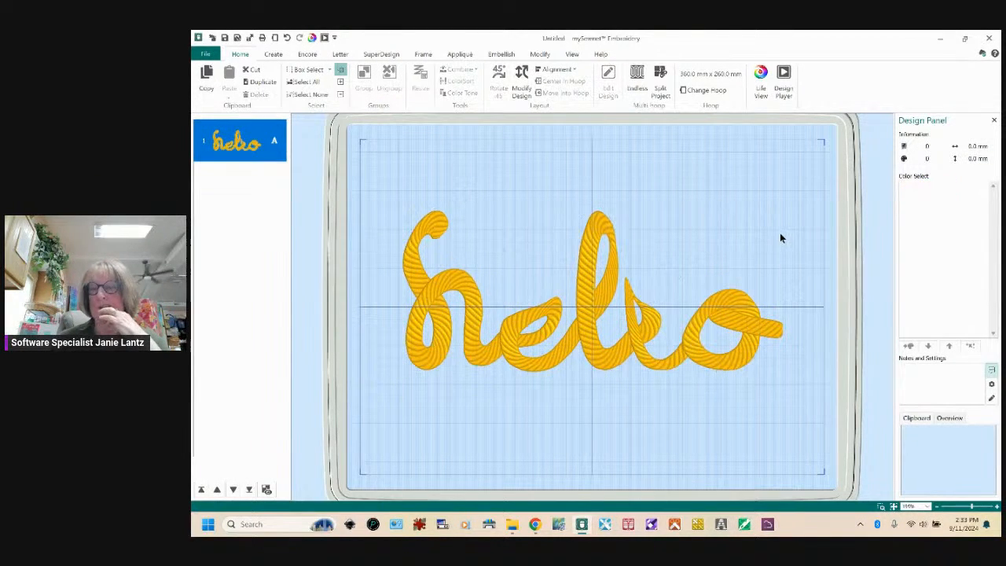
Pull the hello lettering's upper-right corner outward and up, and lower alternate lower-edge handles into a wave, reaching about 301 × 152 mm
{"action": "left_click_drag", "start_coordinate": [782, 237], "coordinate": [806, 169]}
{"action": "left_click_drag", "start_coordinate": [720, 377], "coordinate": [718, 407]}
{"action": "left_click_drag", "start_coordinate": [591, 371], "coordinate": [590, 411]}
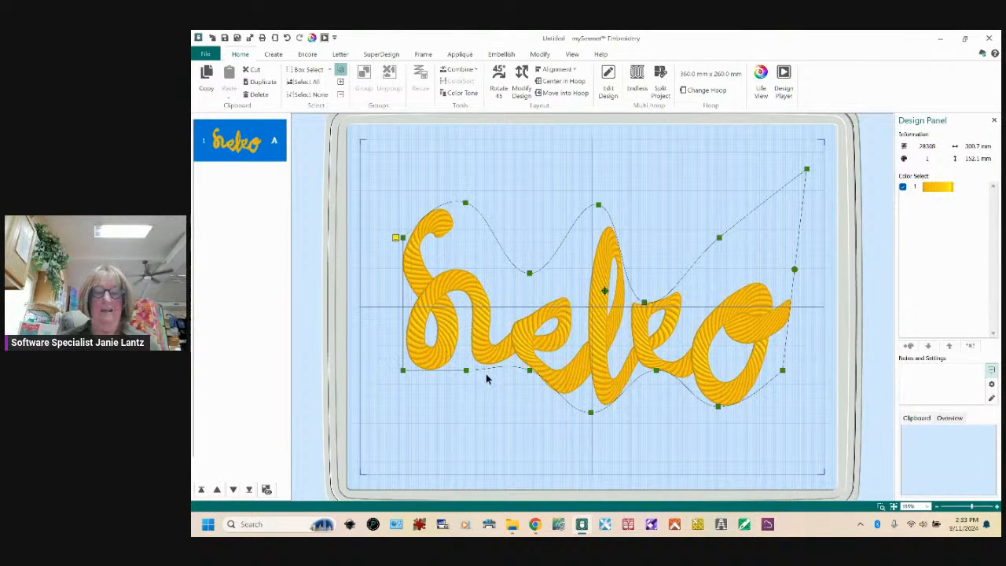
{"action": "left_click_drag", "start_coordinate": [466, 370], "coordinate": [464, 386]}
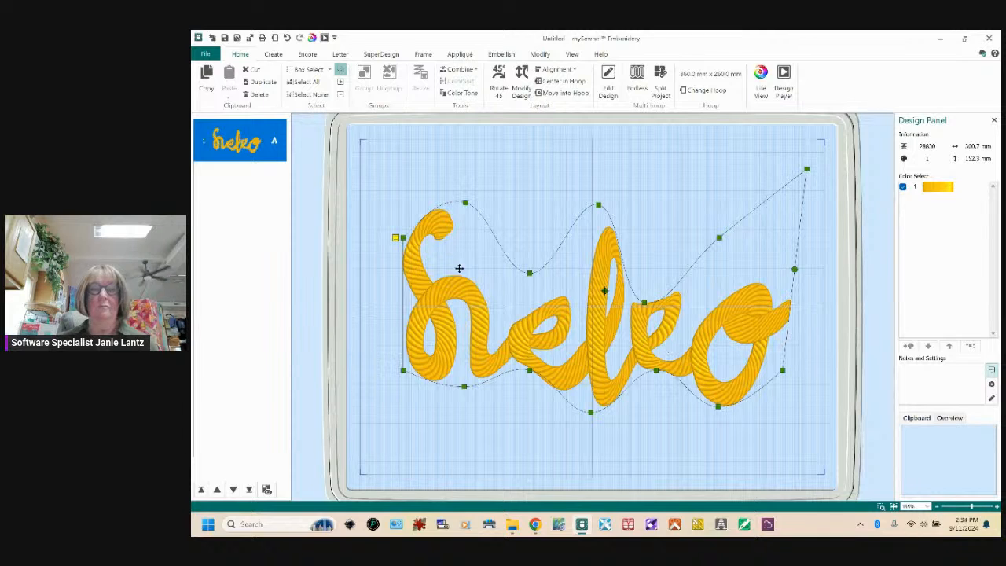
Change the hello lettering's top line type to Arch and lower the arch's right end handle
{"action": "right_click", "coordinate": [396, 242]}
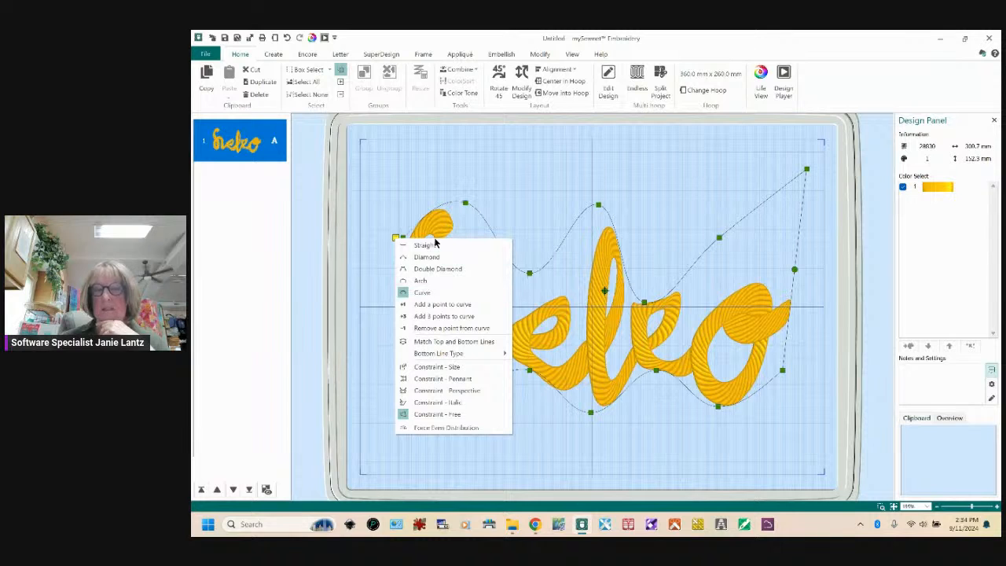
{"action": "left_click", "coordinate": [424, 281]}
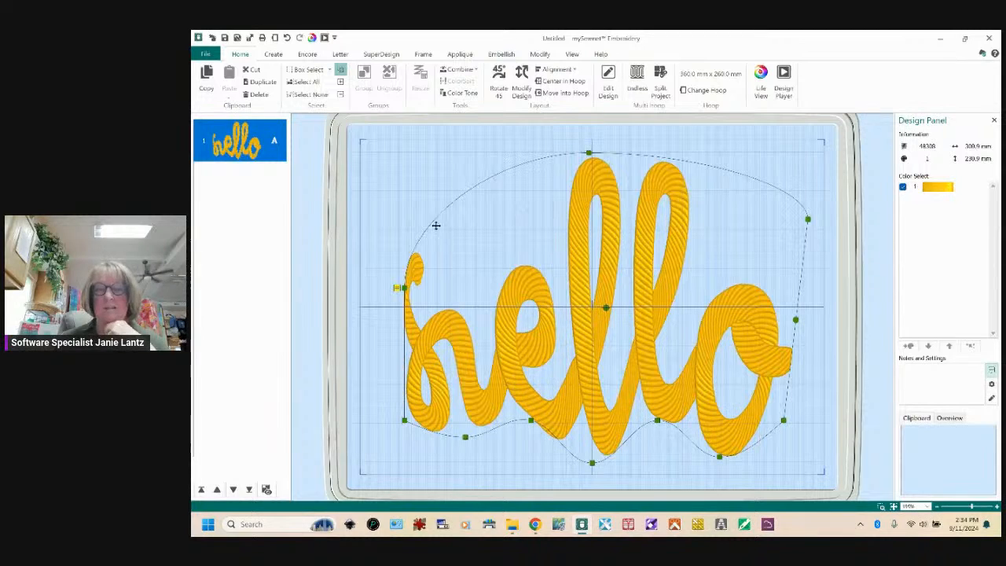
{"action": "left_click_drag", "start_coordinate": [807, 220], "coordinate": [801, 281]}
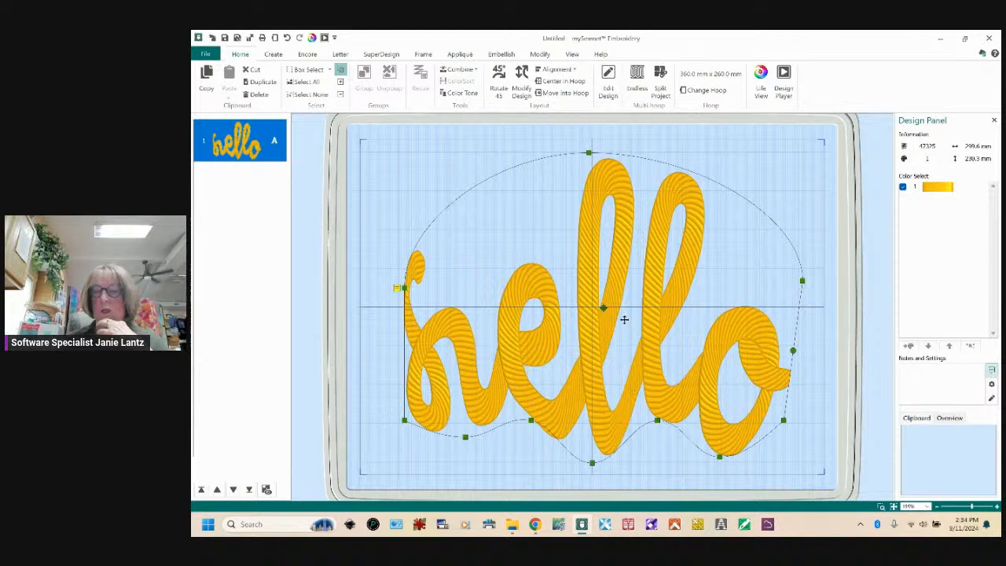
Set the hello lettering's bottom line type to Double Diamond and move the lettering up in the hoop
{"action": "mouse_move", "coordinate": [397, 290]}
{"action": "left_mouse_down"}
{"action": "mouse_move", "coordinate": [411, 288]}
{"action": "mouse_move", "coordinate": [401, 288]}
{"action": "left_mouse_up"}
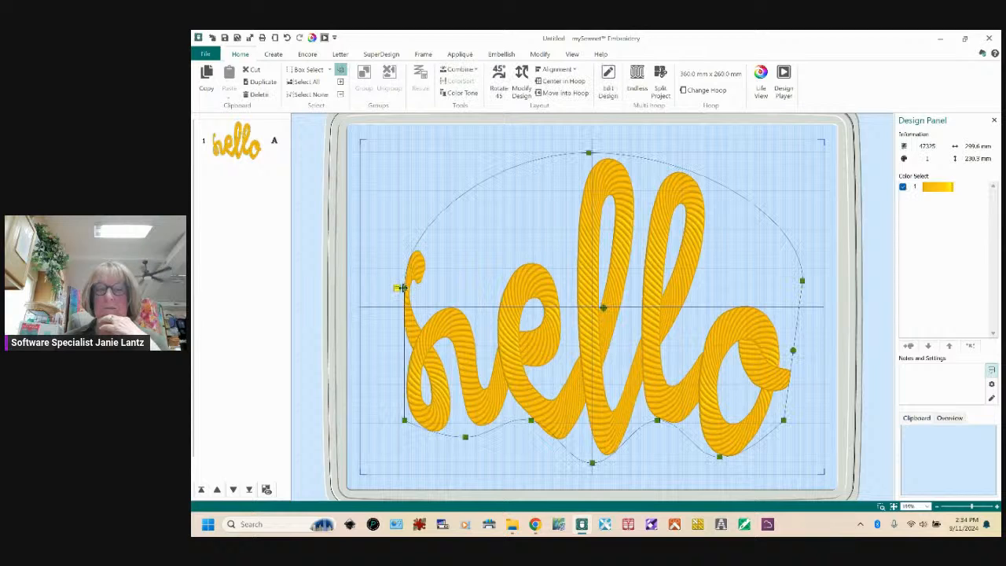
{"action": "right_click", "coordinate": [399, 288]}
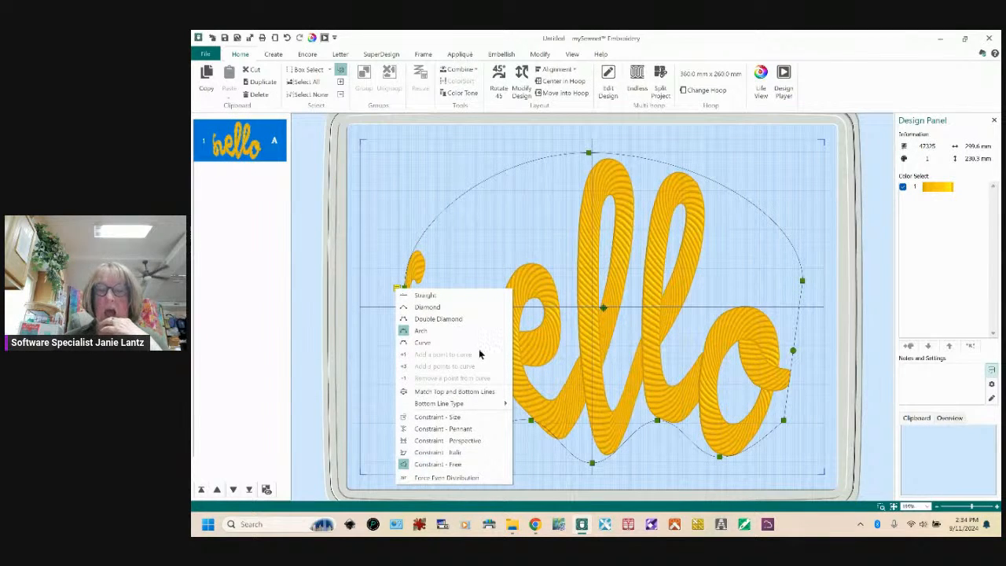
{"action": "mouse_move", "coordinate": [482, 408]}
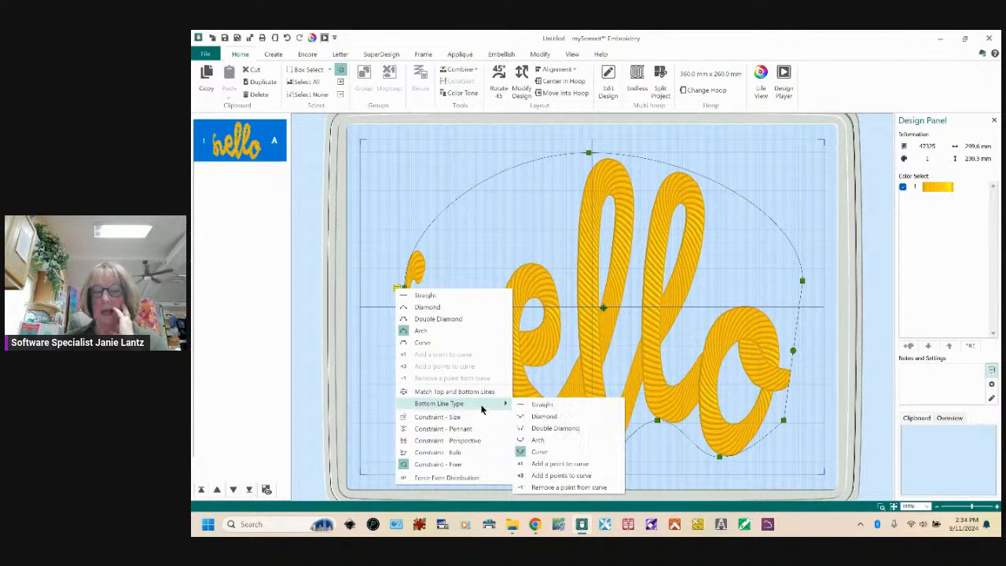
{"action": "left_click", "coordinate": [563, 429]}
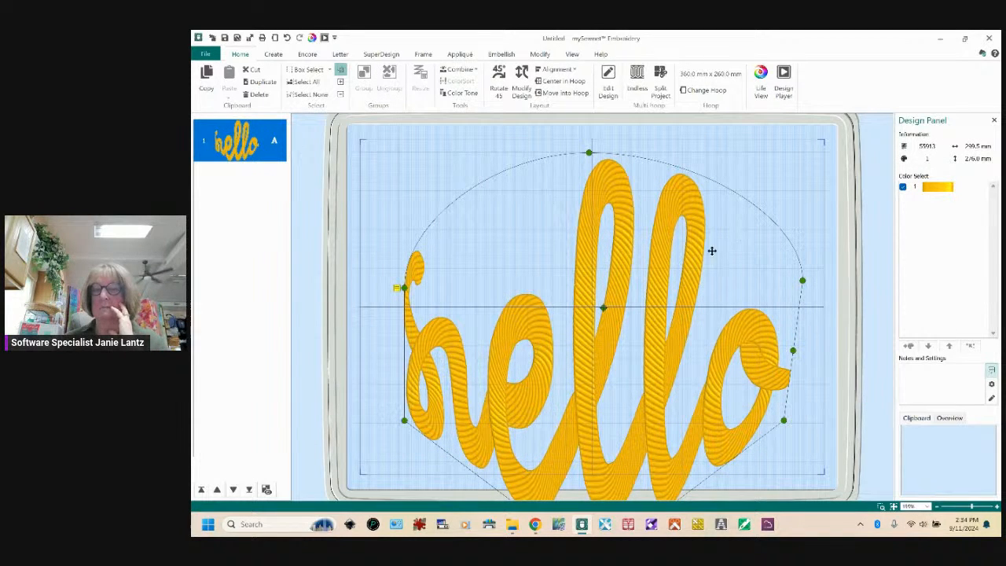
{"action": "left_click_drag", "start_coordinate": [700, 399], "coordinate": [699, 367]}
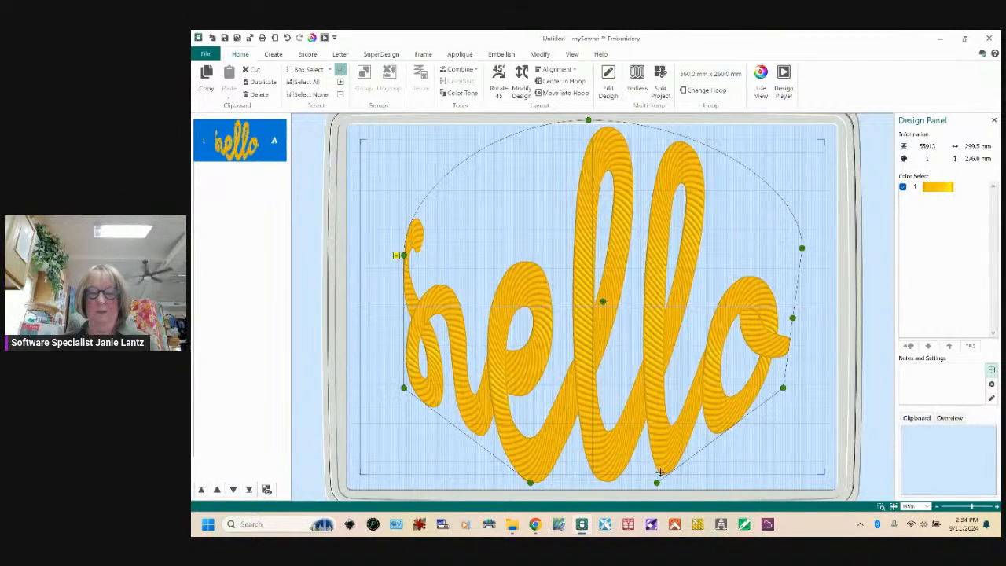
Lower the arch's peak handle and raise the two bottom handles, fitting the hello lettering to about 300 × 245 mm
{"action": "mouse_move", "coordinate": [606, 286]}
{"action": "left_mouse_down"}
{"action": "mouse_move", "coordinate": [629, 293]}
{"action": "mouse_move", "coordinate": [618, 294]}
{"action": "left_mouse_up"}
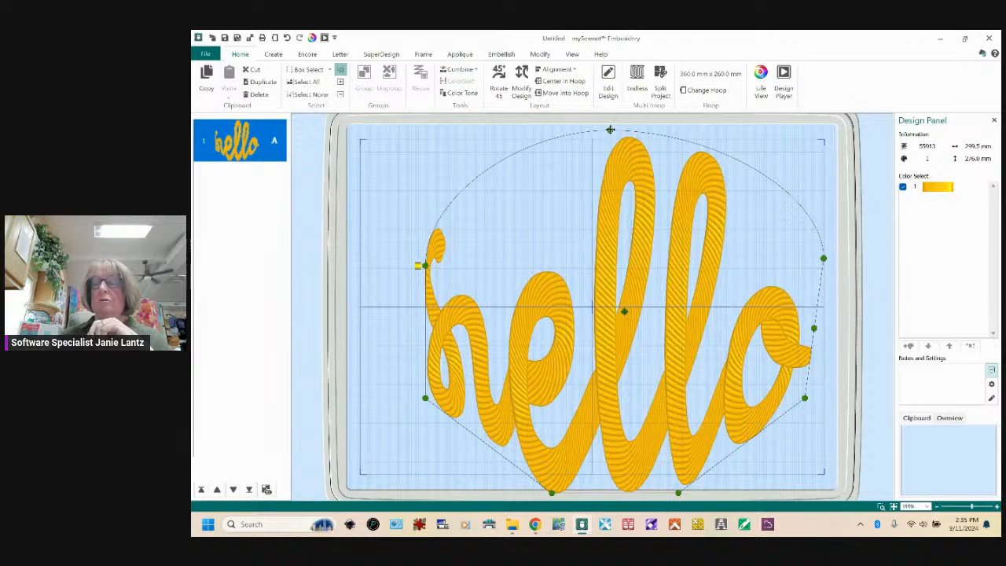
{"action": "left_click_drag", "start_coordinate": [610, 130], "coordinate": [609, 146]}
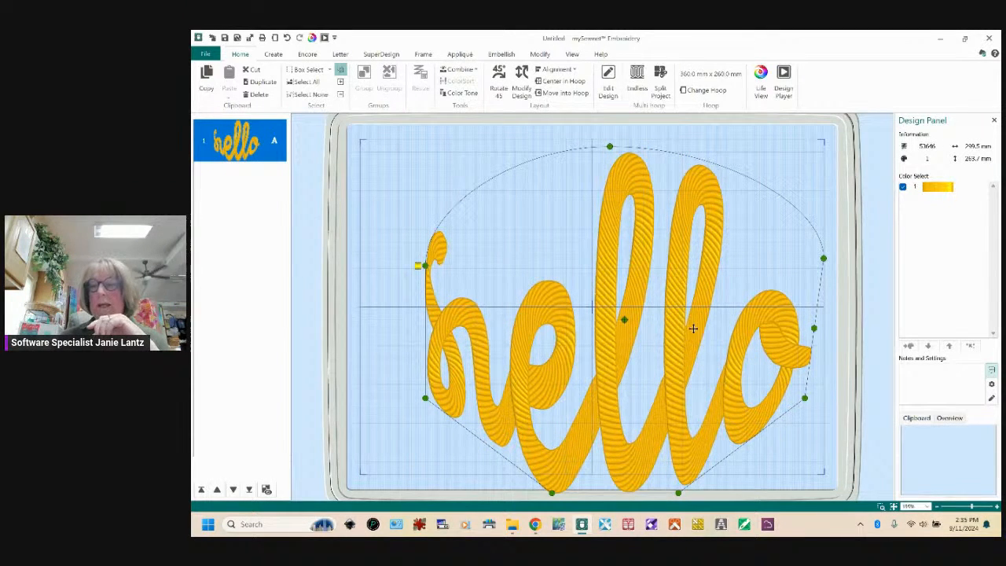
{"action": "left_click_drag", "start_coordinate": [692, 329], "coordinate": [682, 327]}
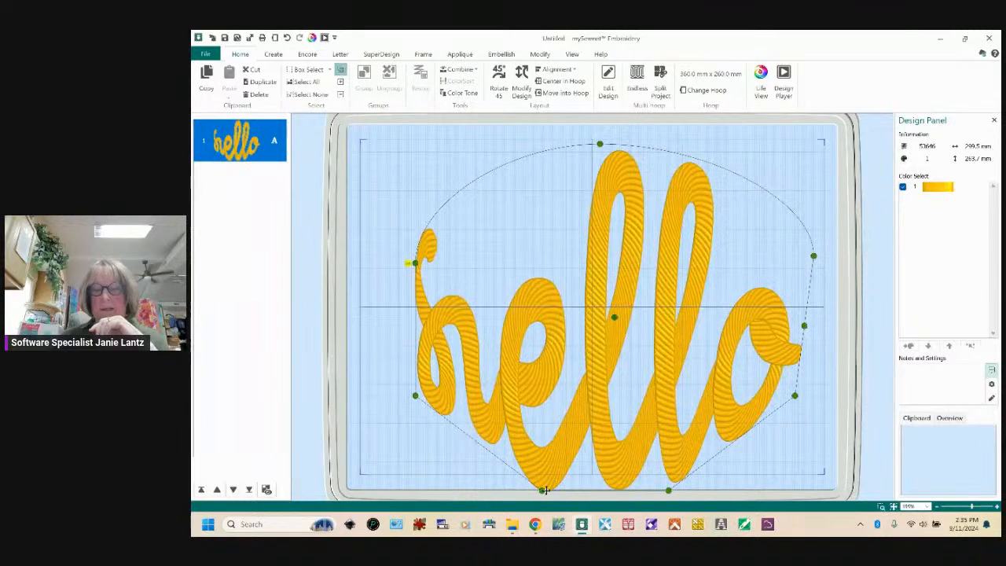
{"action": "left_click_drag", "start_coordinate": [542, 490], "coordinate": [536, 465]}
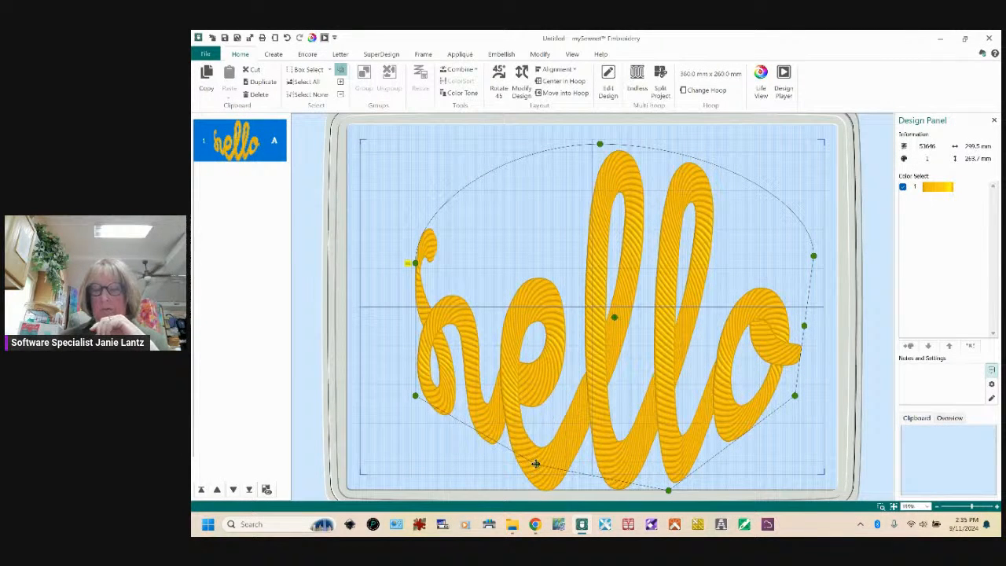
{"action": "left_click_drag", "start_coordinate": [672, 493], "coordinate": [677, 462]}
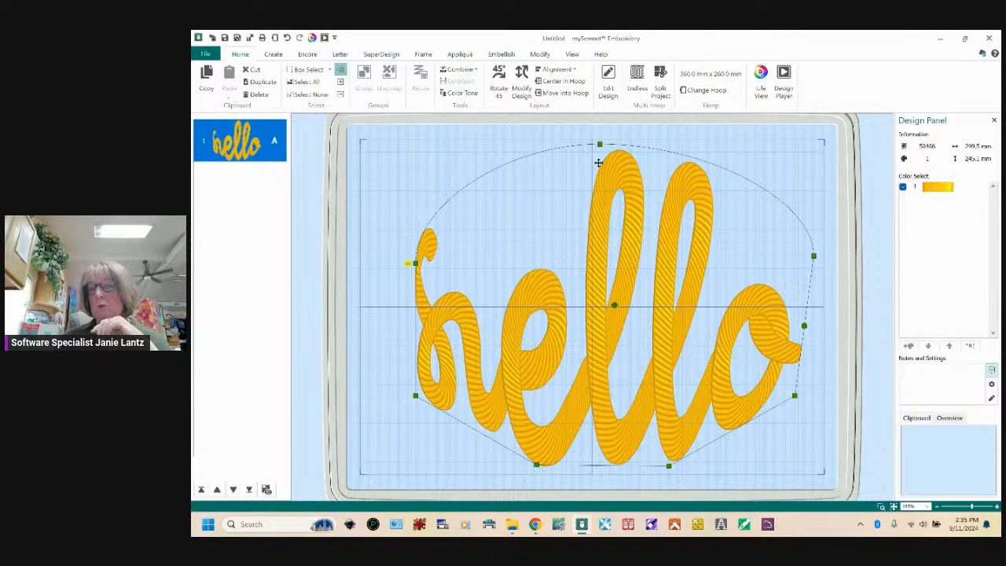
Reposition the hello lettering vertically so that it fits between the hoop's upper and lower stitching limits
{"action": "left_click_drag", "start_coordinate": [627, 175], "coordinate": [627, 166]}
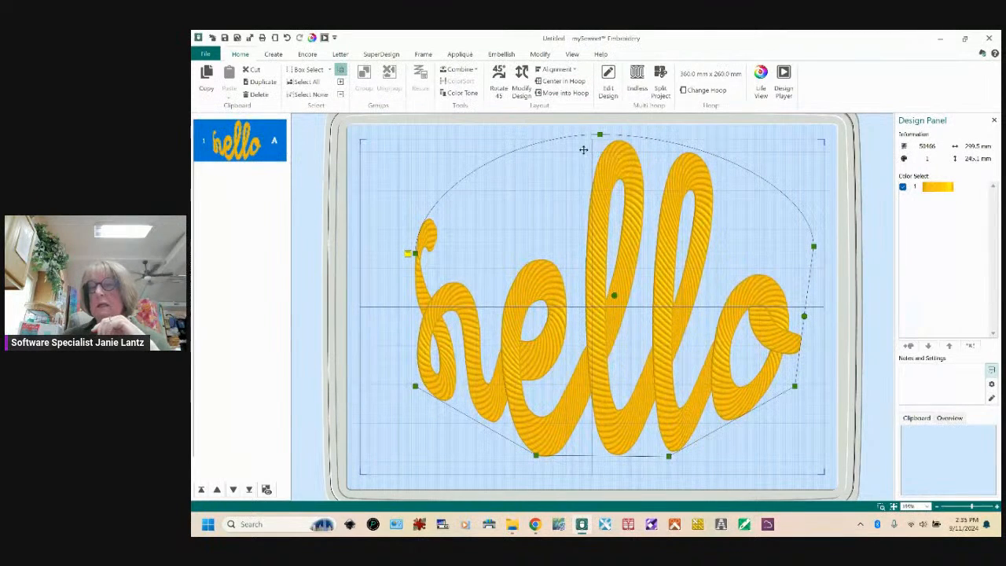
{"action": "left_click_drag", "start_coordinate": [643, 216], "coordinate": [644, 209]}
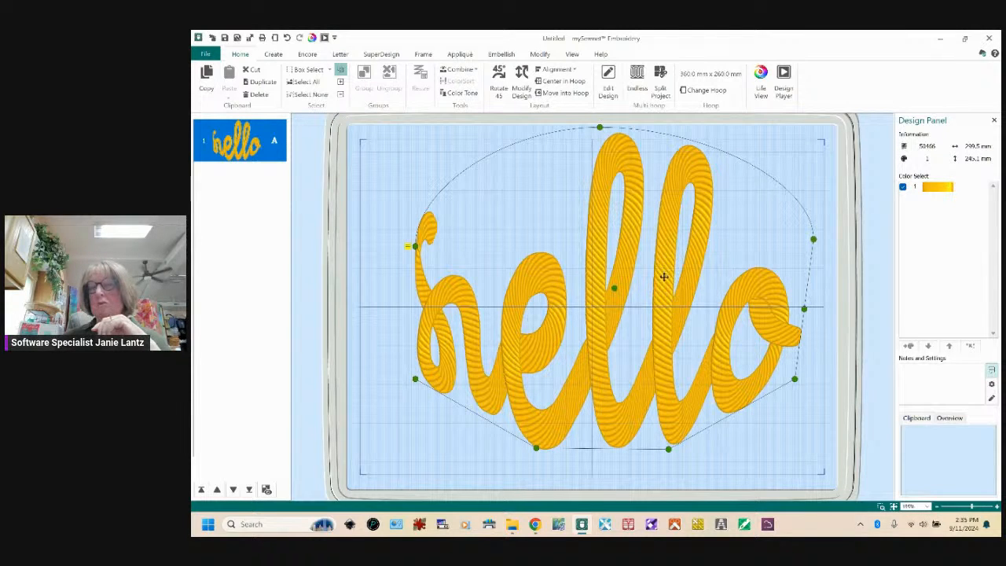
{"action": "left_click_drag", "start_coordinate": [664, 279], "coordinate": [663, 294]}
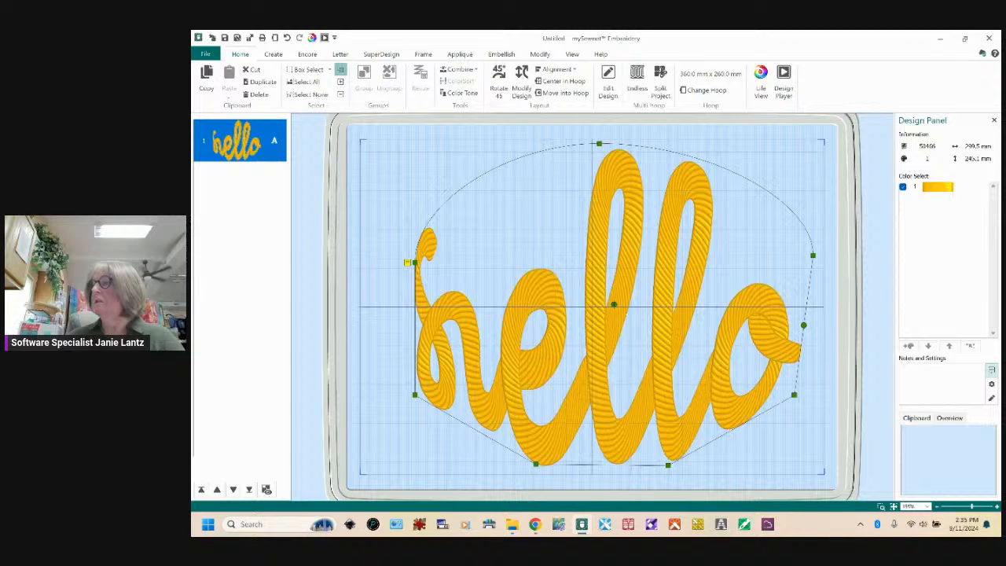
{"action": "key", "text": "alt+Tab"}
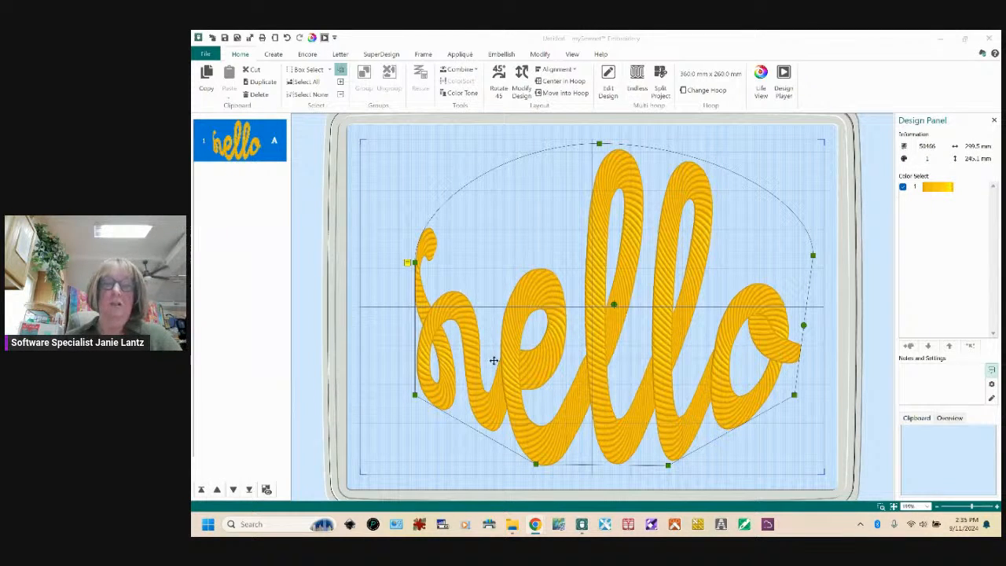
Check the letter properties of the hello lettering, including font, size, shape and line formatting, and leave them unchanged
{"action": "left_click", "coordinate": [338, 57]}
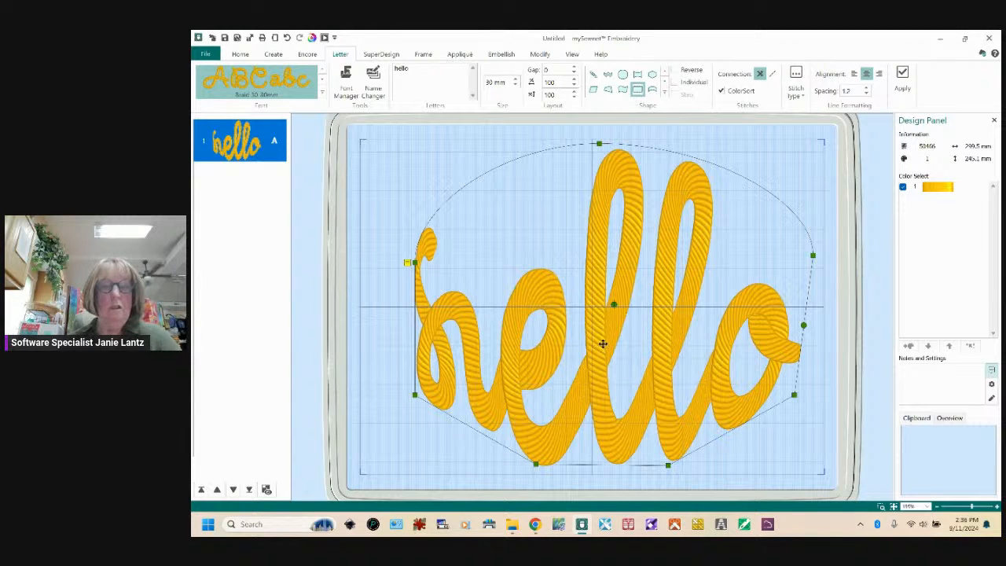
{"action": "right_click", "coordinate": [635, 231]}
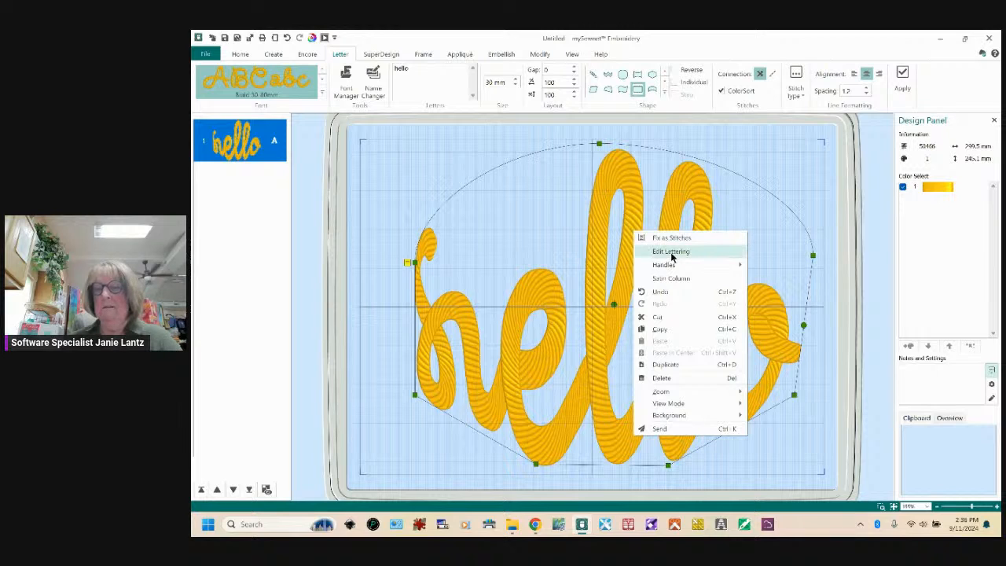
{"action": "left_click", "coordinate": [671, 252]}
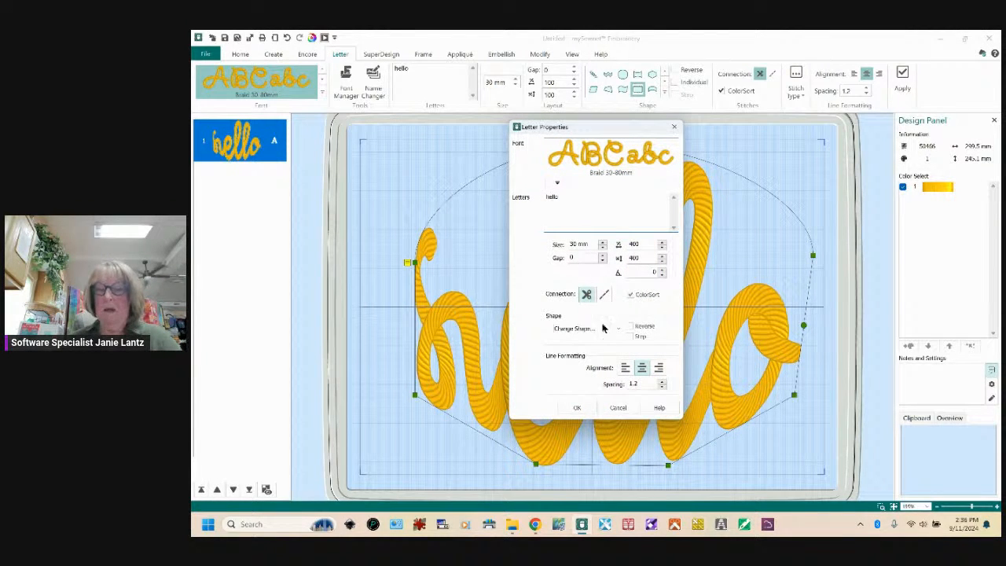
{"action": "left_click", "coordinate": [619, 408]}
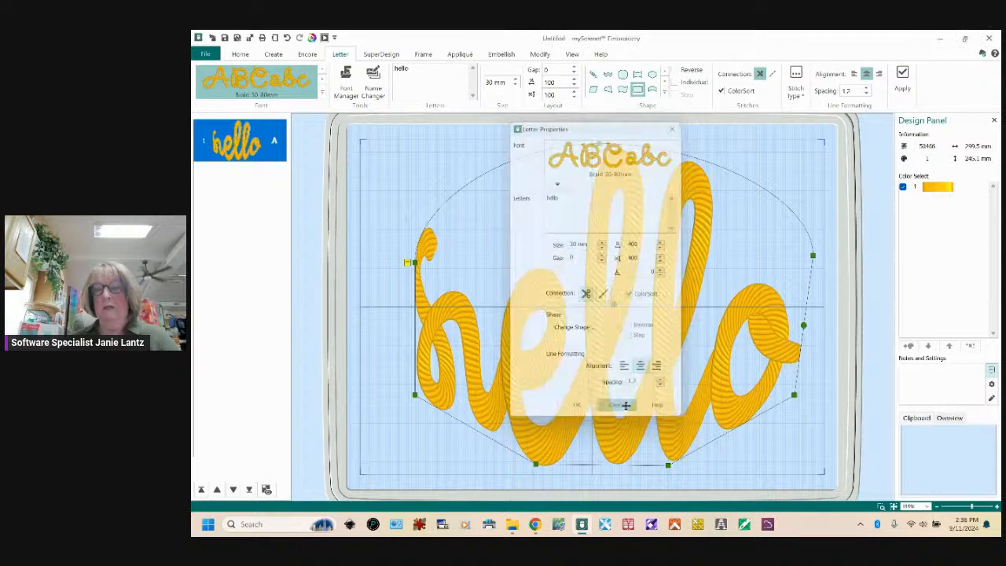
Try a different Satin column density for the braided hello lettering, discarding the change
{"action": "right_click", "coordinate": [612, 233]}
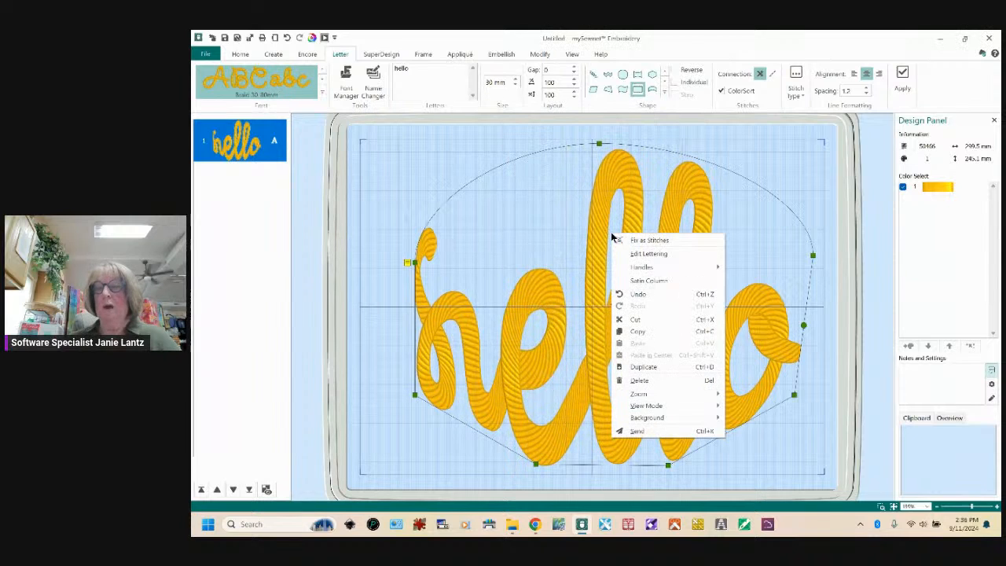
{"action": "left_click", "coordinate": [657, 283]}
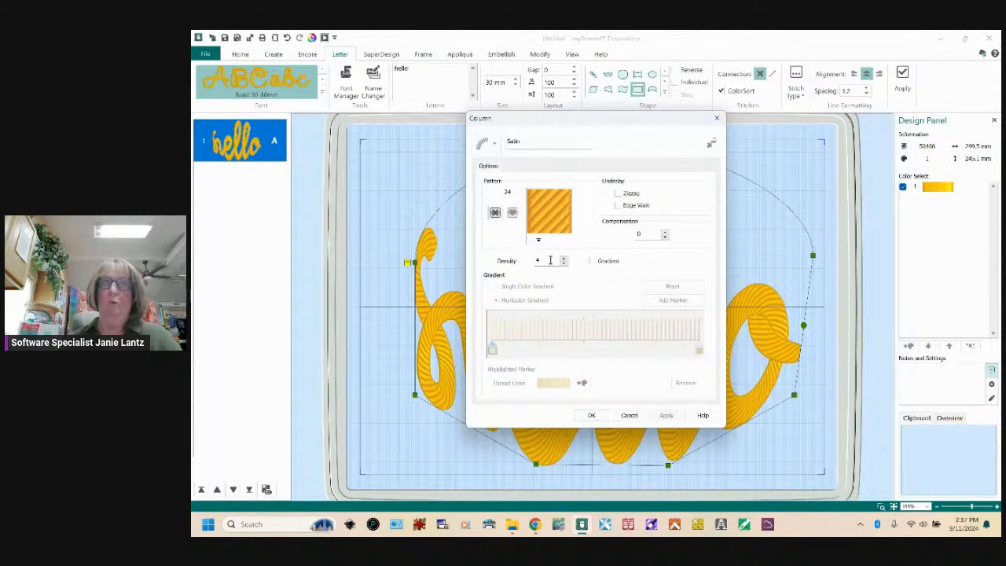
{"action": "left_click", "coordinate": [564, 263]}
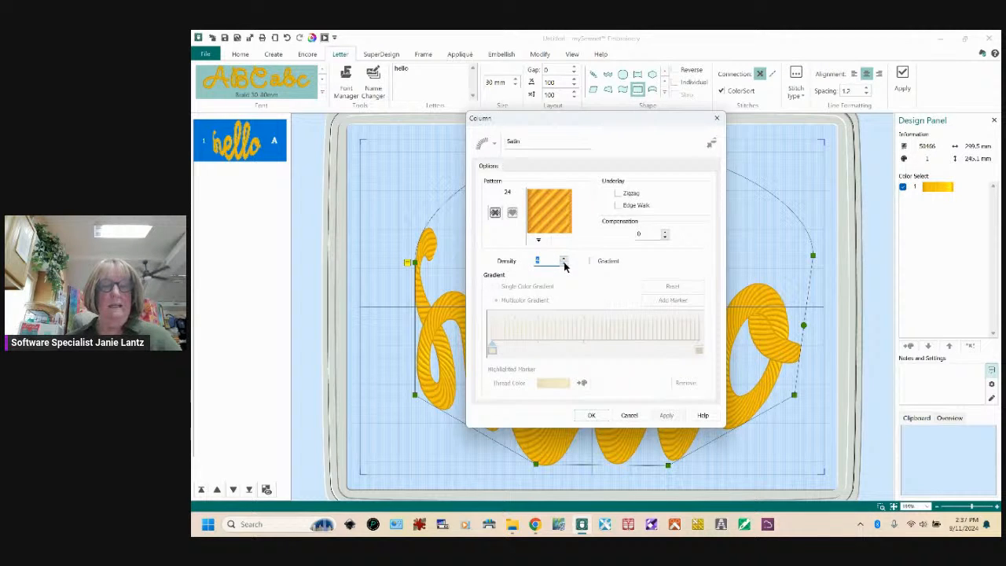
{"action": "double_click", "coordinate": [551, 264]}
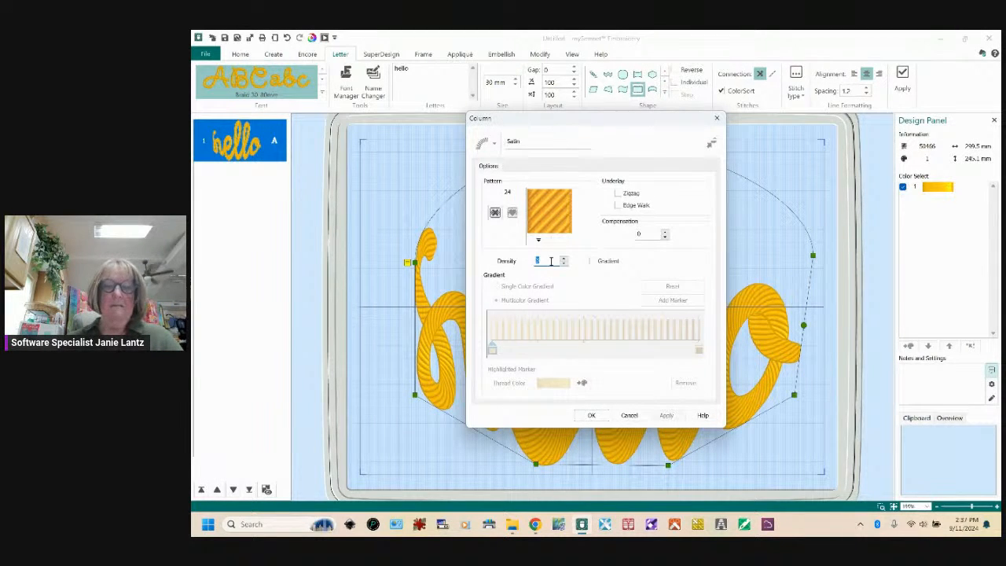
{"action": "left_click", "coordinate": [629, 415]}
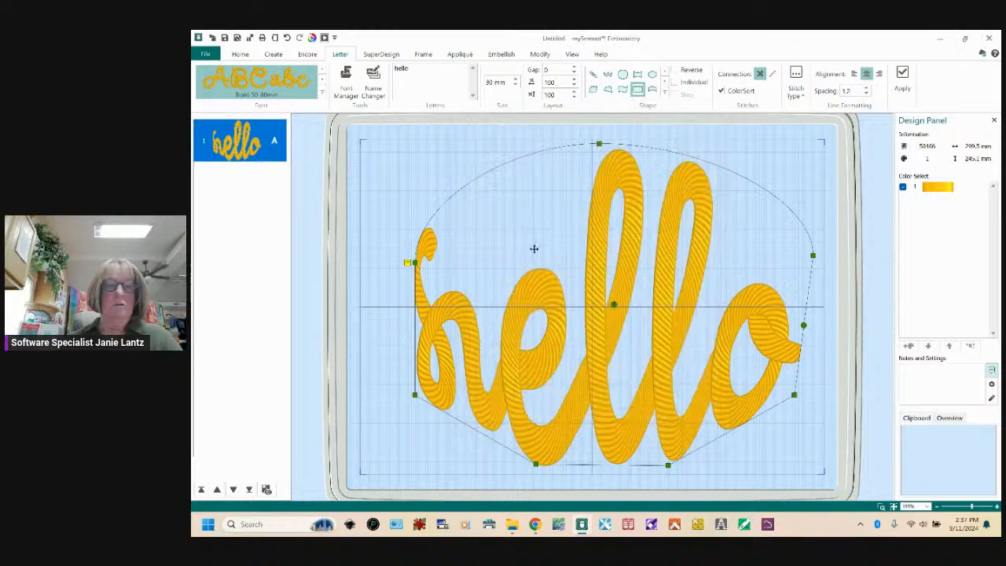
Add a straight hello lettering in the Calligraph 15-50mm font, shrink it to about 28 × 6 mm and place it near the hoop's upper-left corner
{"action": "left_click", "coordinate": [322, 92]}
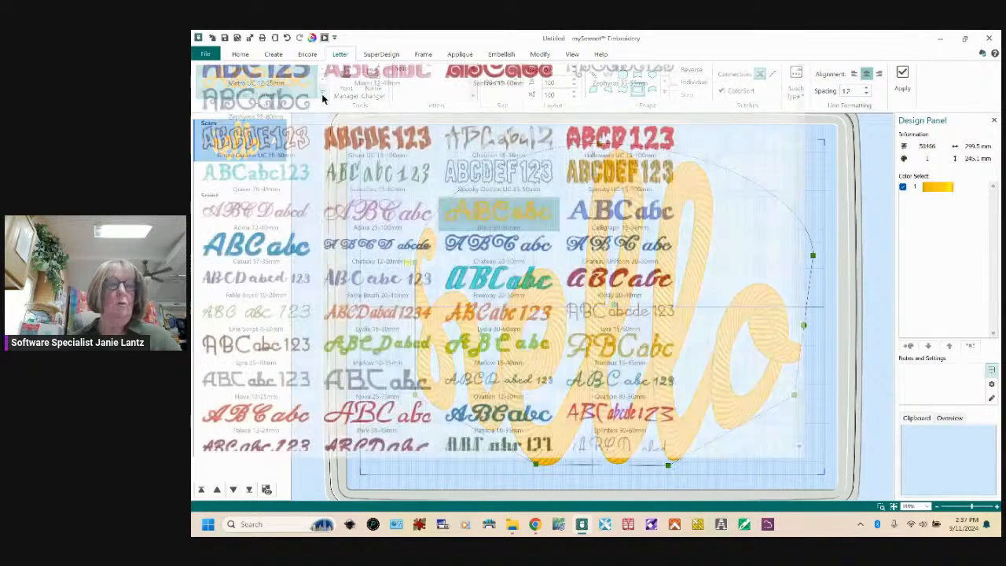
{"action": "left_click", "coordinate": [620, 214]}
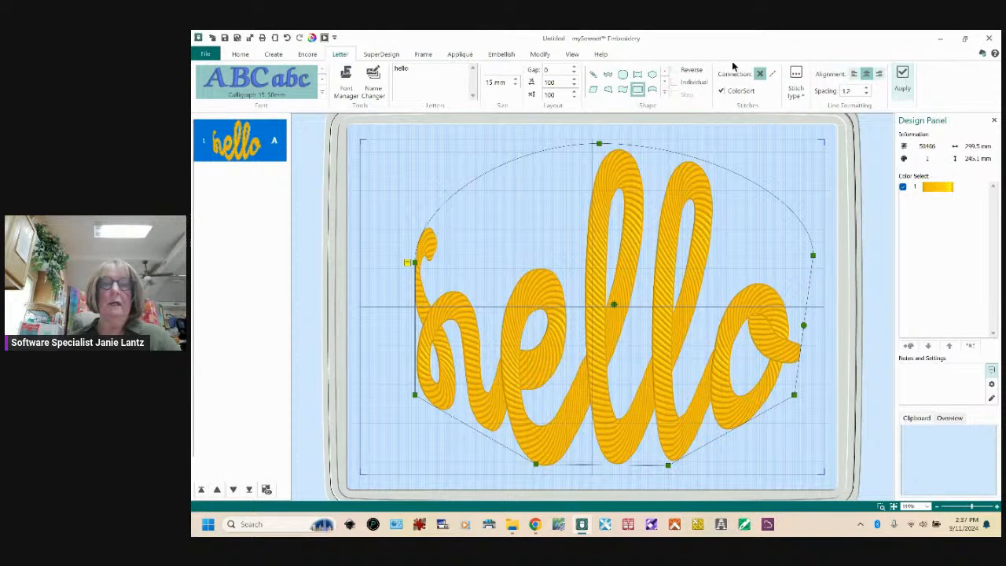
{"action": "left_click", "coordinate": [664, 92]}
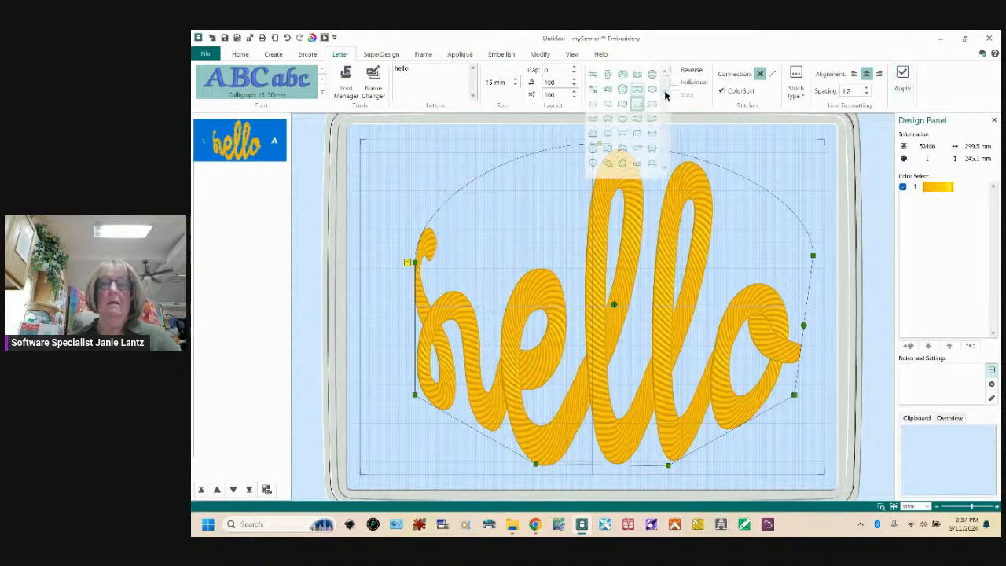
{"action": "left_click", "coordinate": [593, 74]}
{"action": "left_click", "coordinate": [902, 78]}
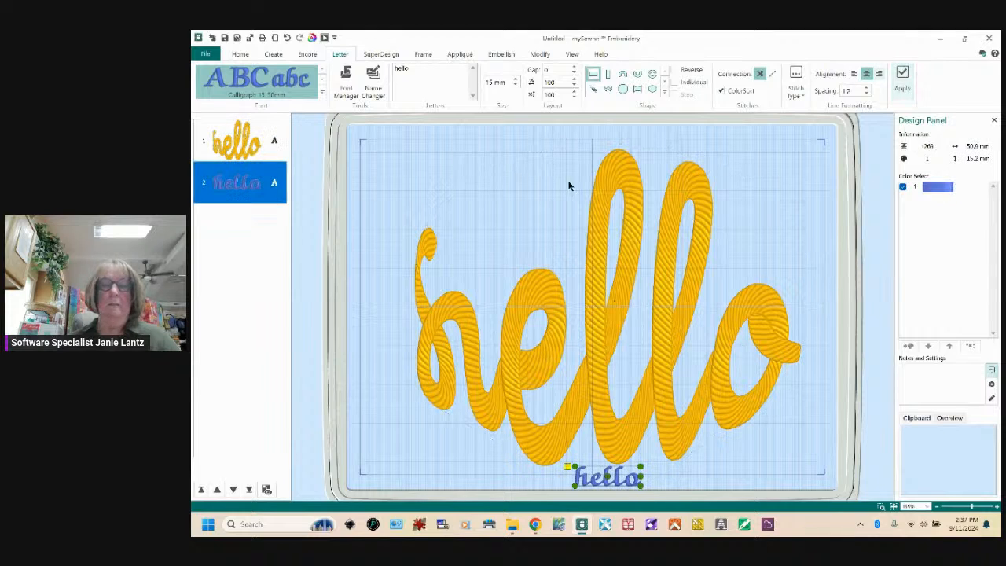
{"action": "left_click_drag", "start_coordinate": [609, 478], "coordinate": [430, 162]}
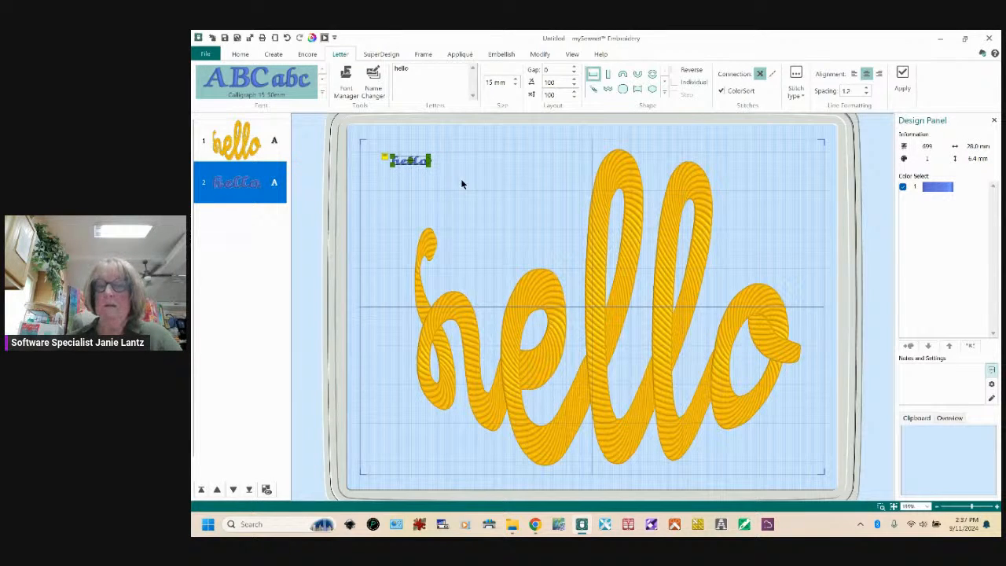
Check the Satin column settings of the braided hello lettering, including pattern, underlay and density, and leave them unchanged
{"action": "left_click", "coordinate": [456, 180]}
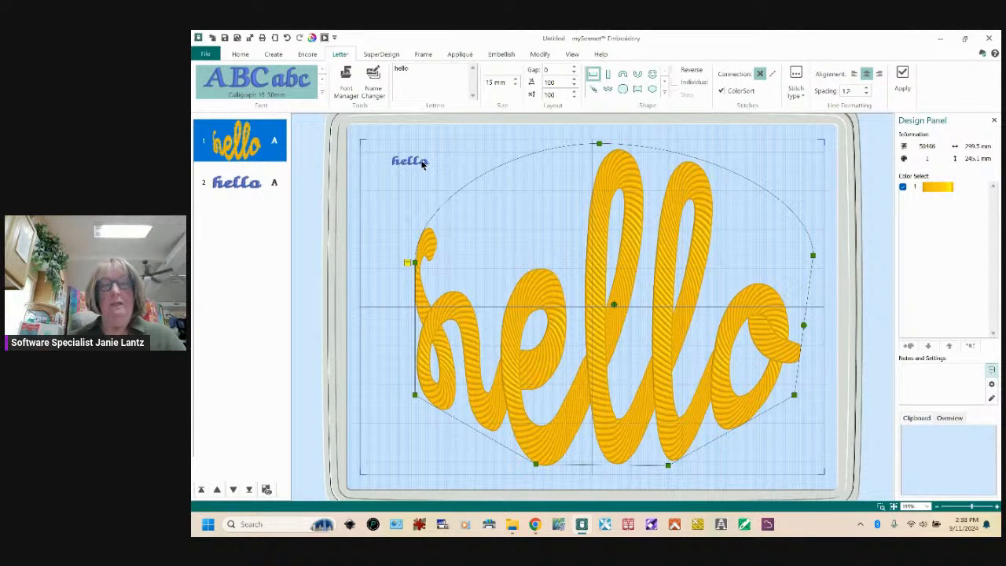
{"action": "right_click", "coordinate": [420, 161]}
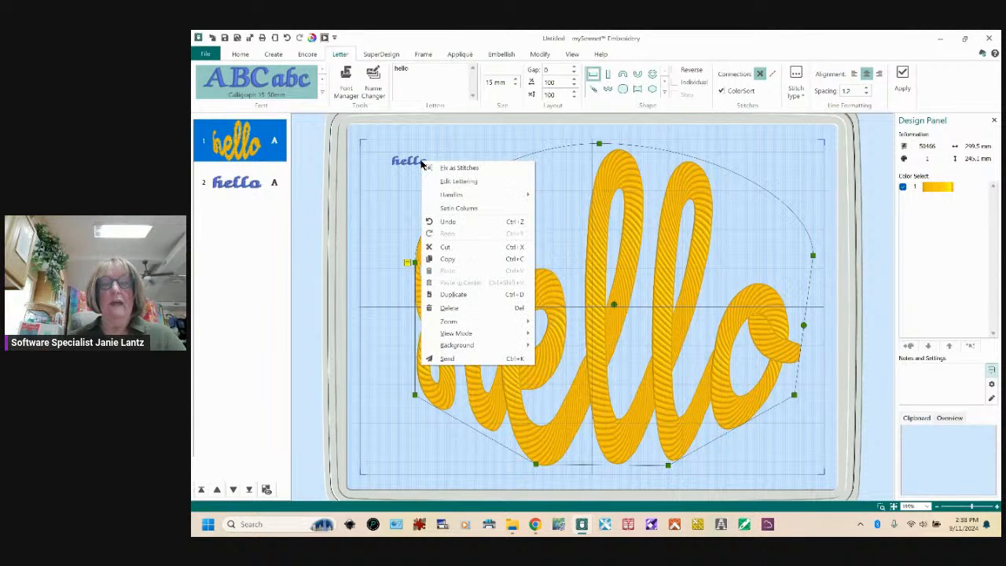
{"action": "left_click", "coordinate": [472, 209]}
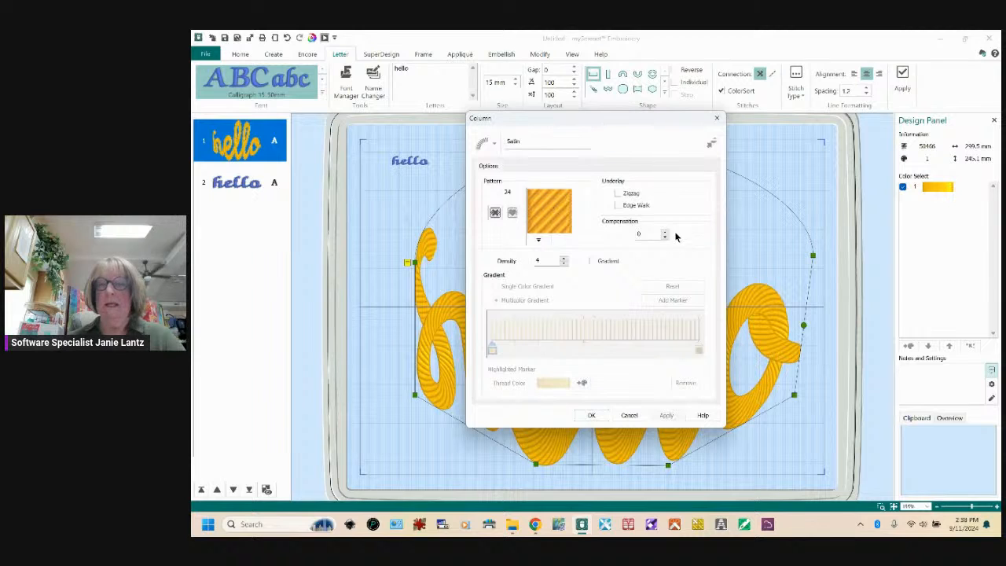
{"action": "left_click", "coordinate": [629, 415]}
Set the letter gap of the small Calligraph hello lettering to 10
{"action": "left_click", "coordinate": [406, 161]}
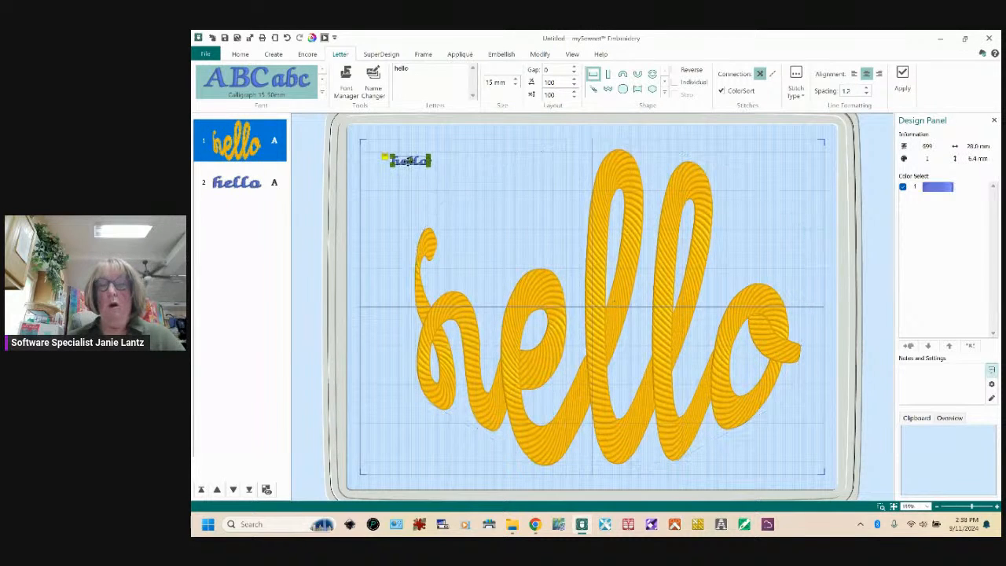
{"action": "right_click", "coordinate": [420, 162]}
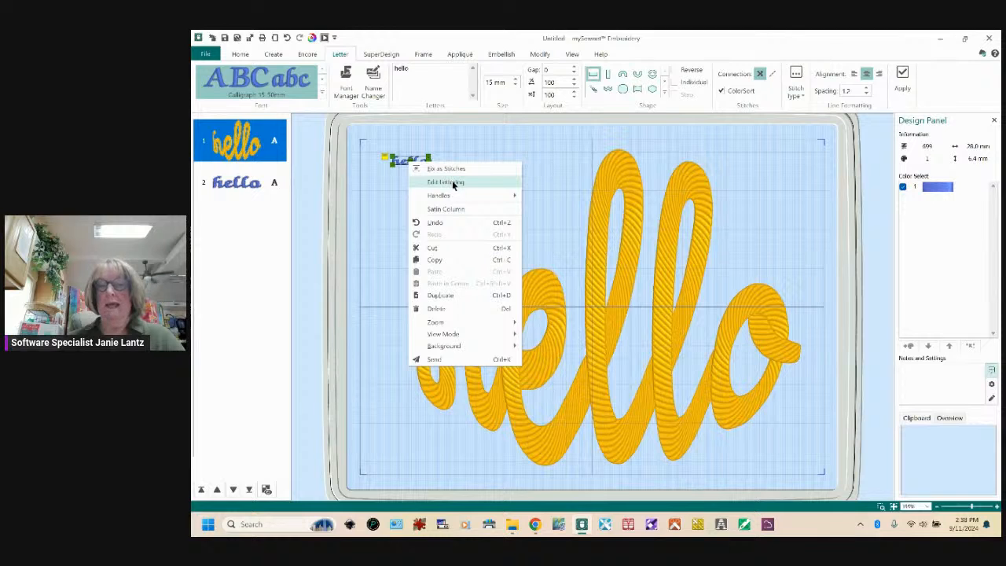
{"action": "left_click", "coordinate": [452, 181]}
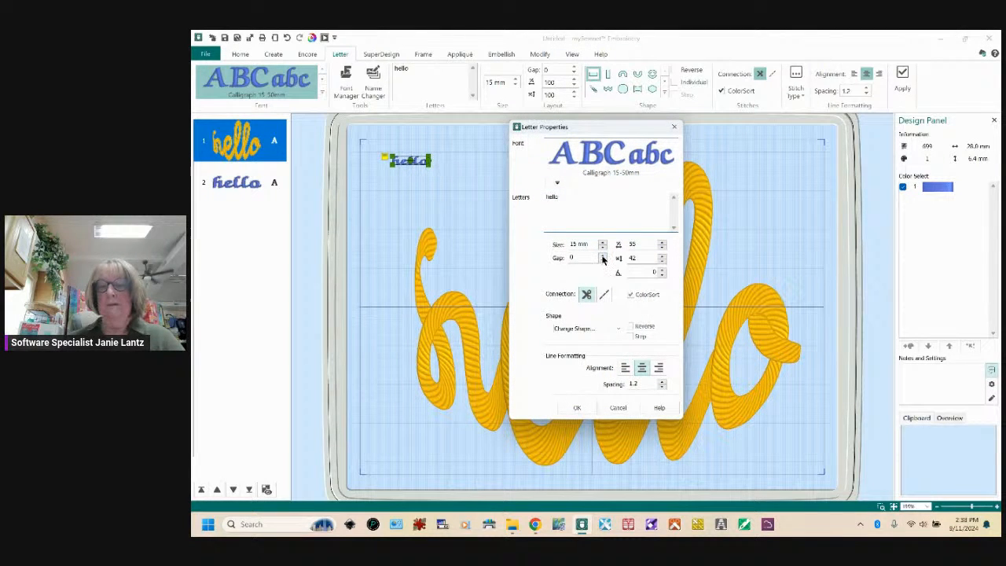
{"action": "left_click_drag", "start_coordinate": [578, 258], "coordinate": [562, 258]}
{"action": "type", "text": "1"}
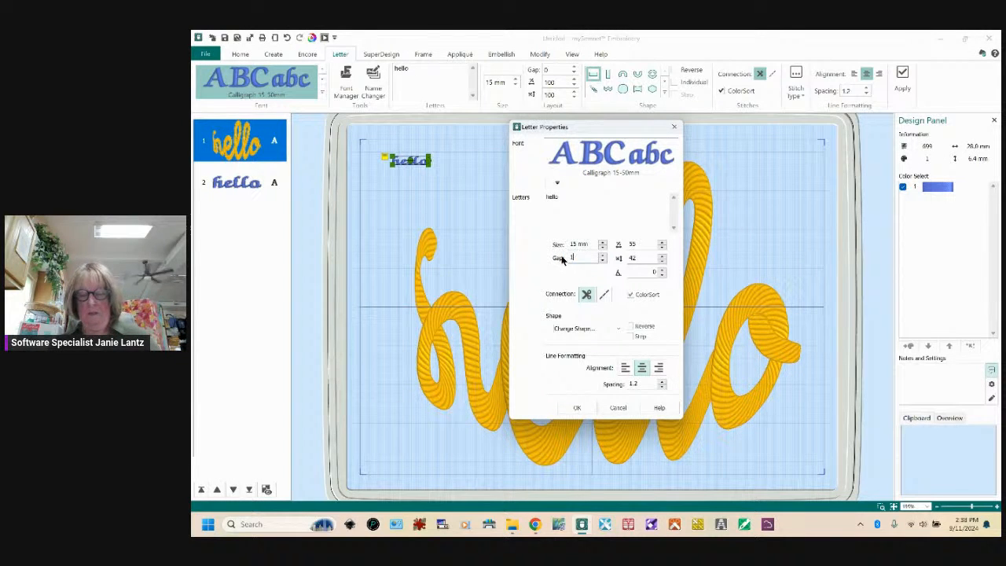
{"action": "type", "text": "0"}
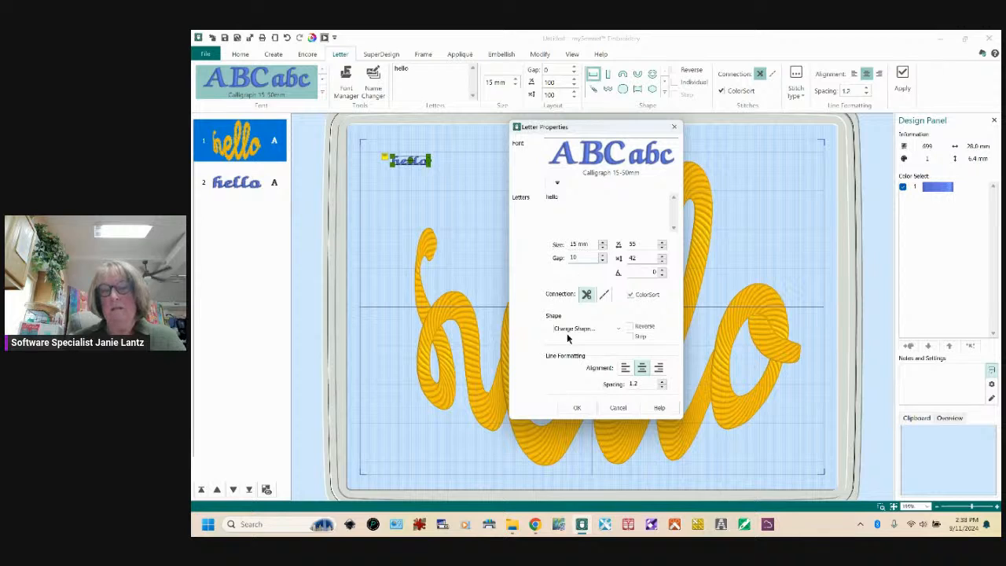
{"action": "left_click", "coordinate": [577, 408]}
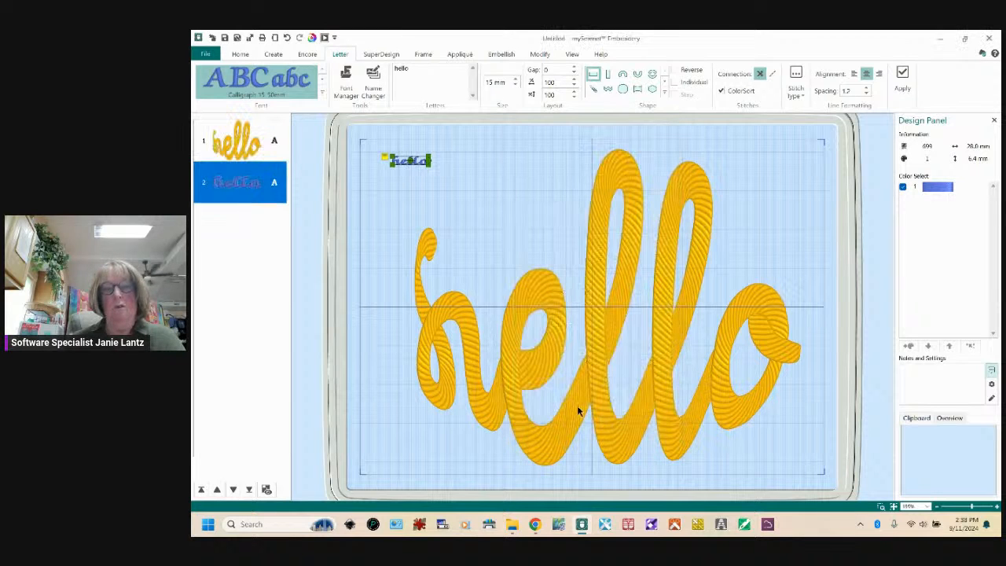
Set the letter gap of the small Calligraph hello lettering to 25
{"action": "right_click", "coordinate": [419, 160]}
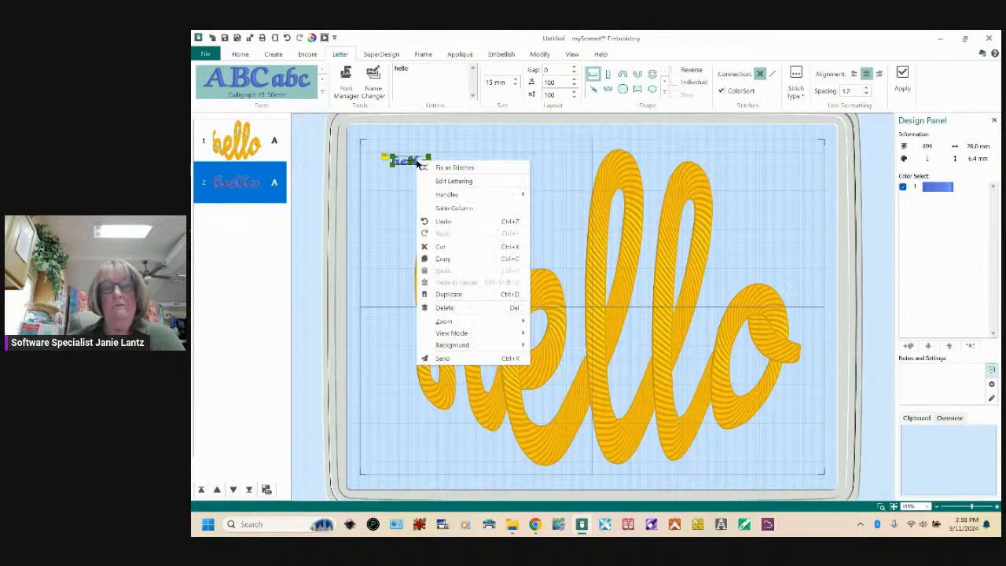
{"action": "left_click", "coordinate": [465, 182]}
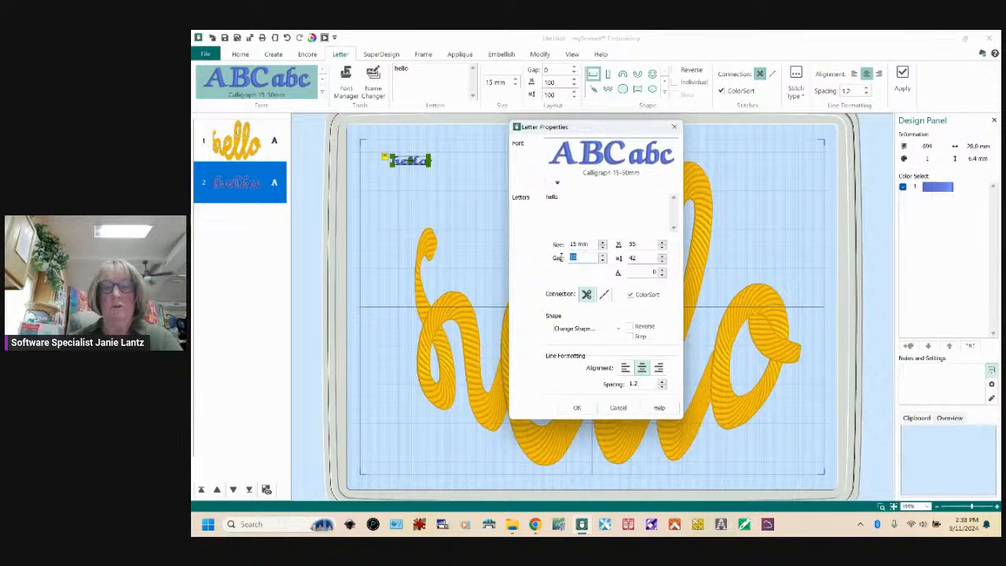
{"action": "type", "text": "25"}
{"action": "left_click", "coordinate": [580, 406]}
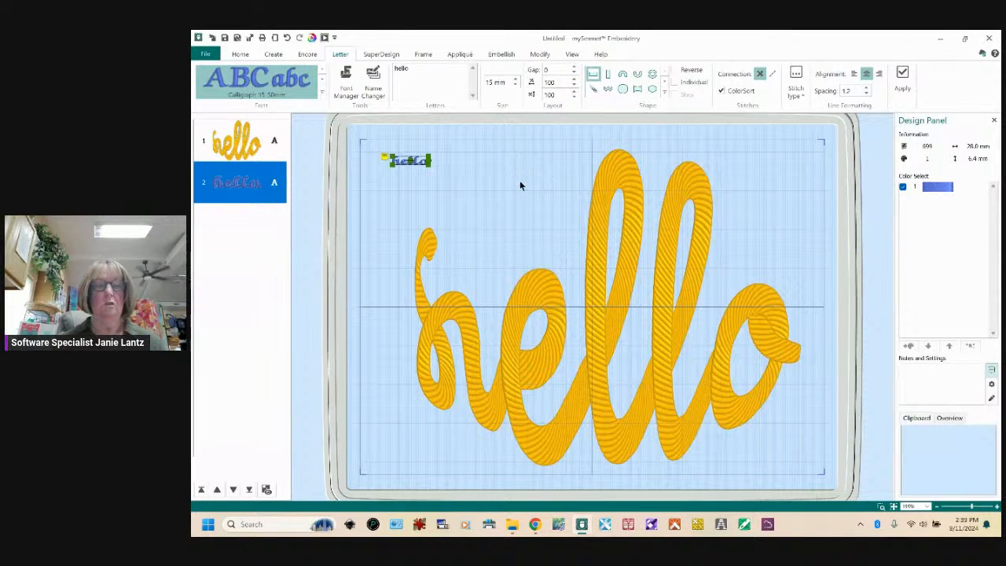
Start a blank project without saving the hello lettering, keeping the rotated 360mm x 260mm Universal Large Hoop 5
{"action": "left_click", "coordinate": [205, 53]}
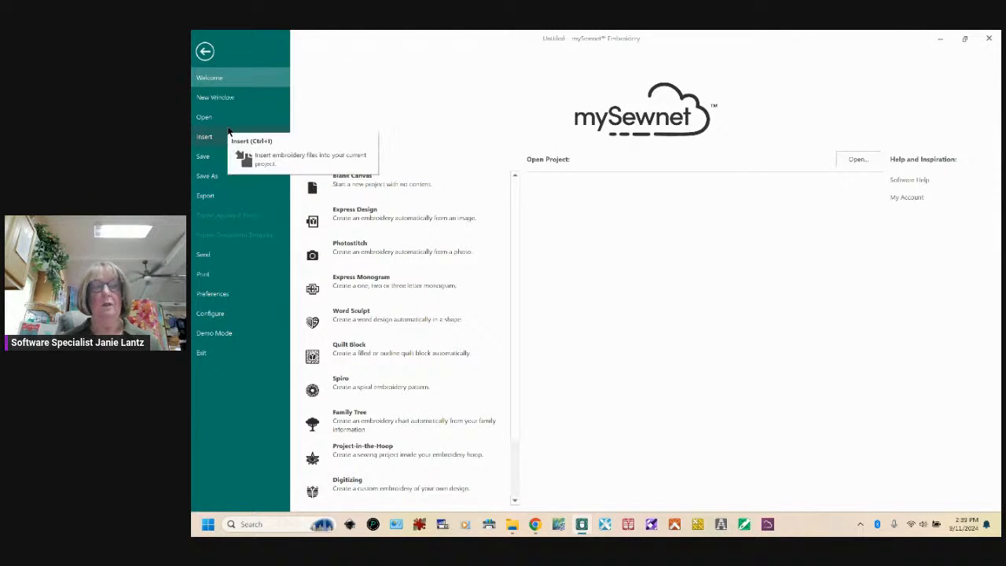
{"action": "left_click", "coordinate": [388, 178]}
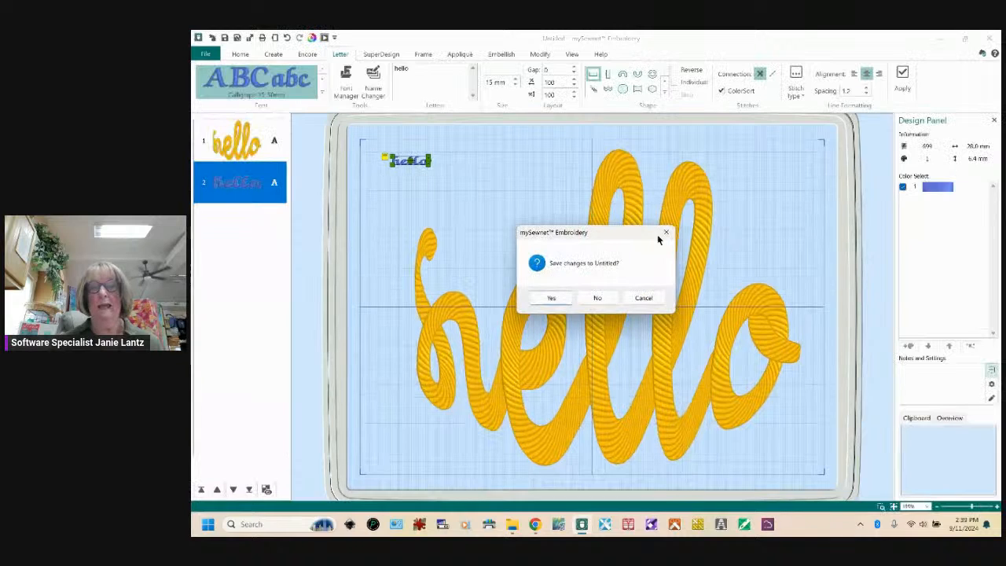
{"action": "left_click", "coordinate": [605, 299]}
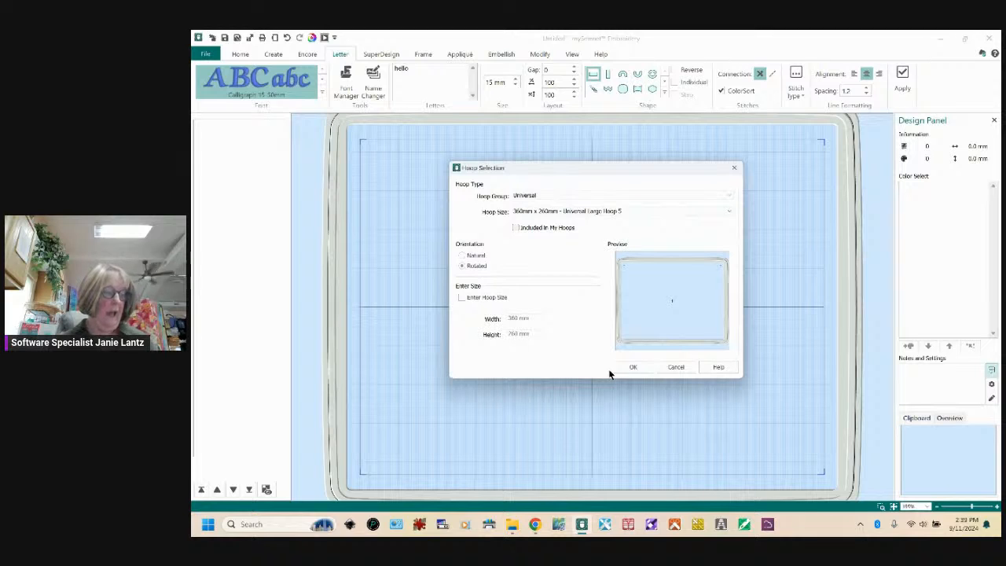
{"action": "left_click", "coordinate": [633, 367]}
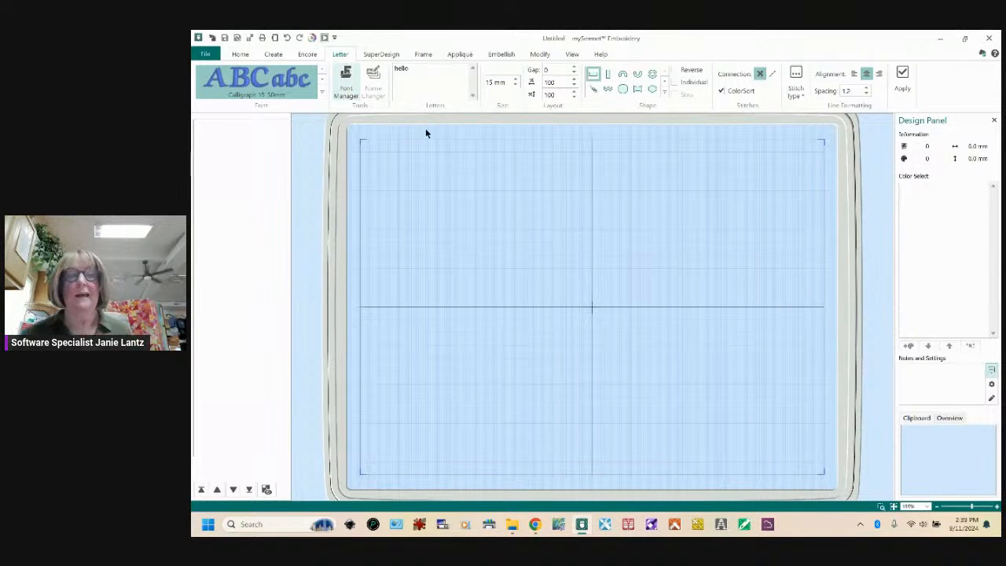
Create a straight Autumn lettering in the two-color Olympia 2C UC monogram font at 30 mm
{"action": "left_click", "coordinate": [322, 93]}
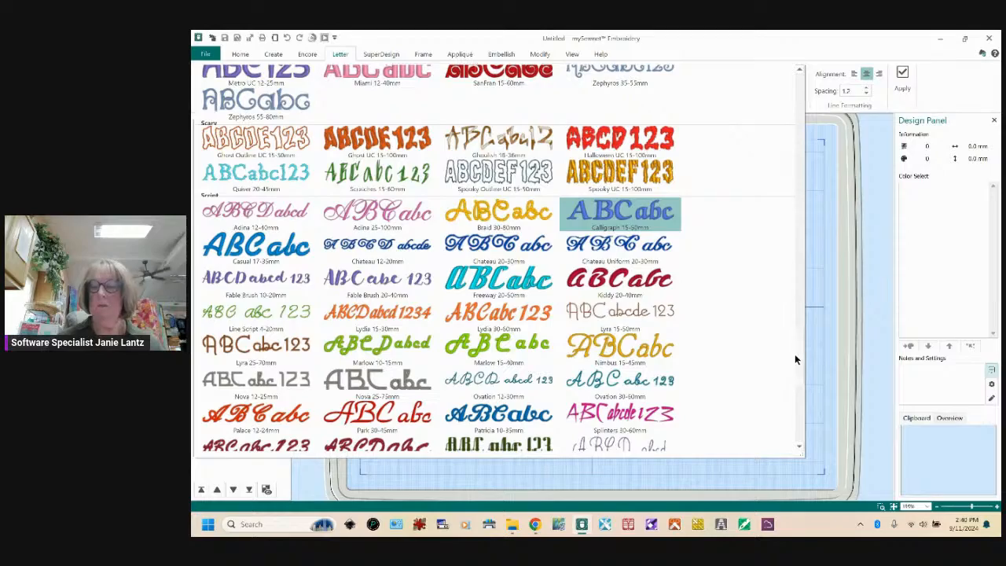
{"action": "scroll", "coordinate": [795, 358], "scroll_direction": "up", "scroll_amount": 5}
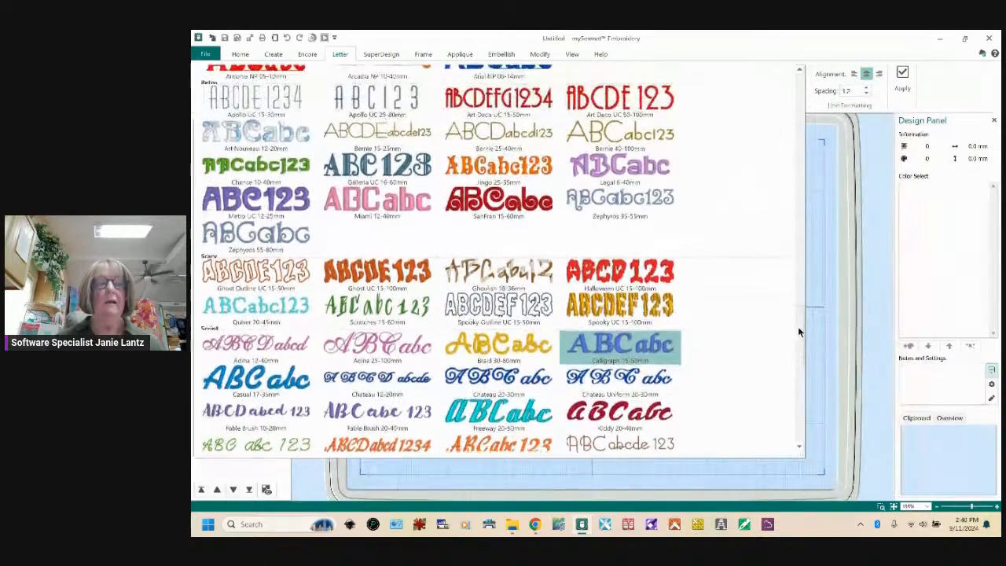
{"action": "left_click_drag", "start_coordinate": [798, 321], "coordinate": [806, 266]}
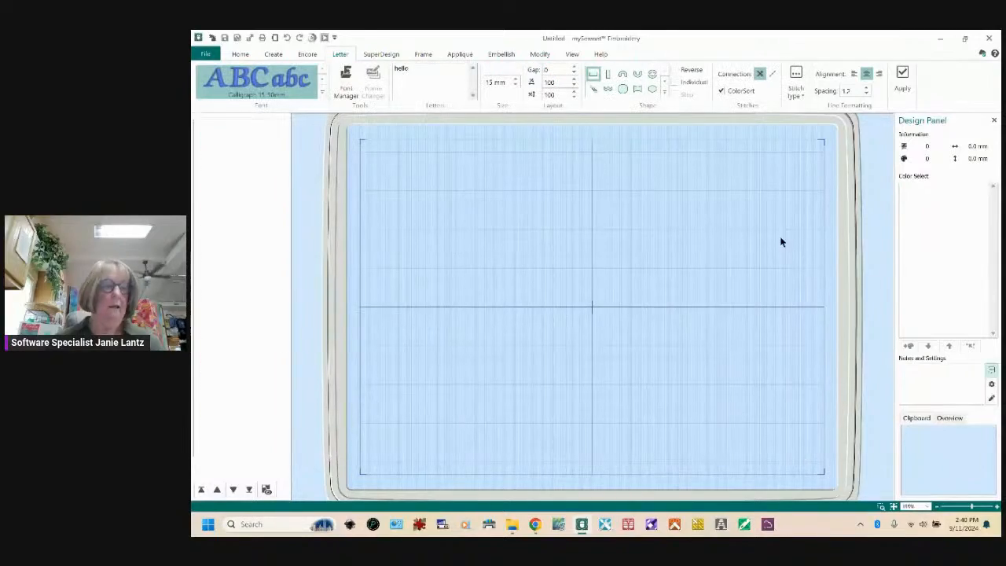
{"action": "left_click", "coordinate": [318, 92]}
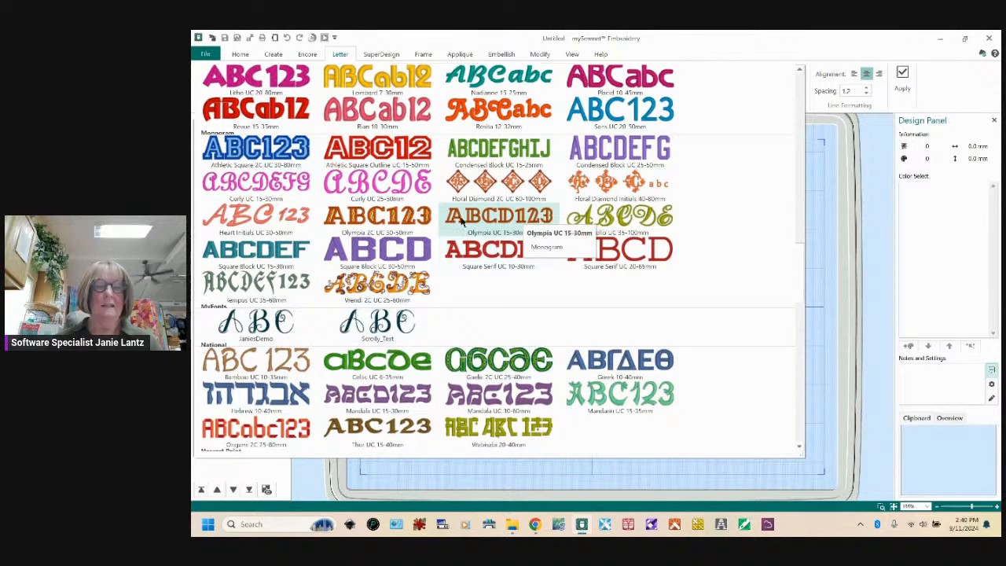
{"action": "left_click", "coordinate": [386, 224]}
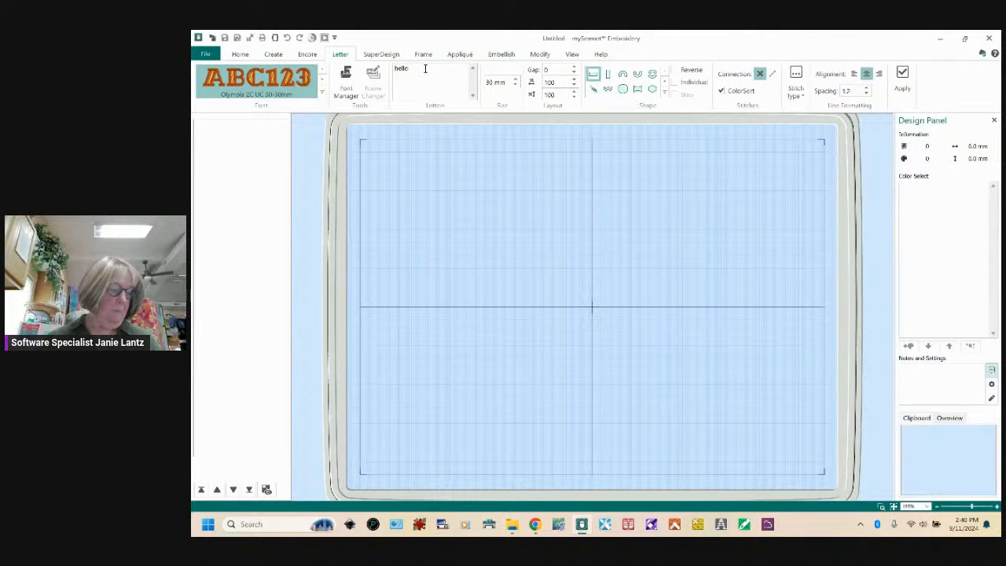
{"action": "double_click", "coordinate": [422, 69]}
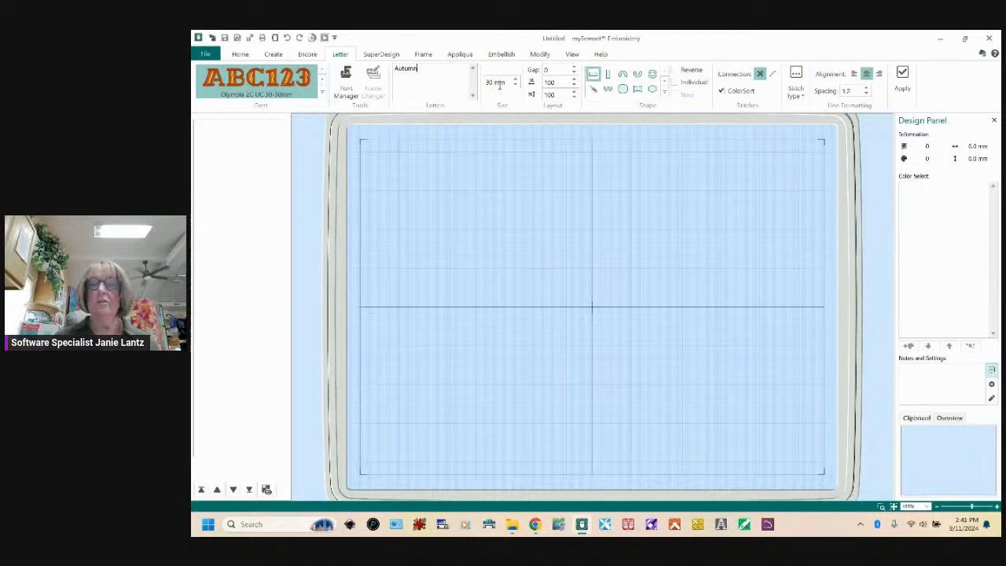
{"action": "left_click", "coordinate": [903, 75]}
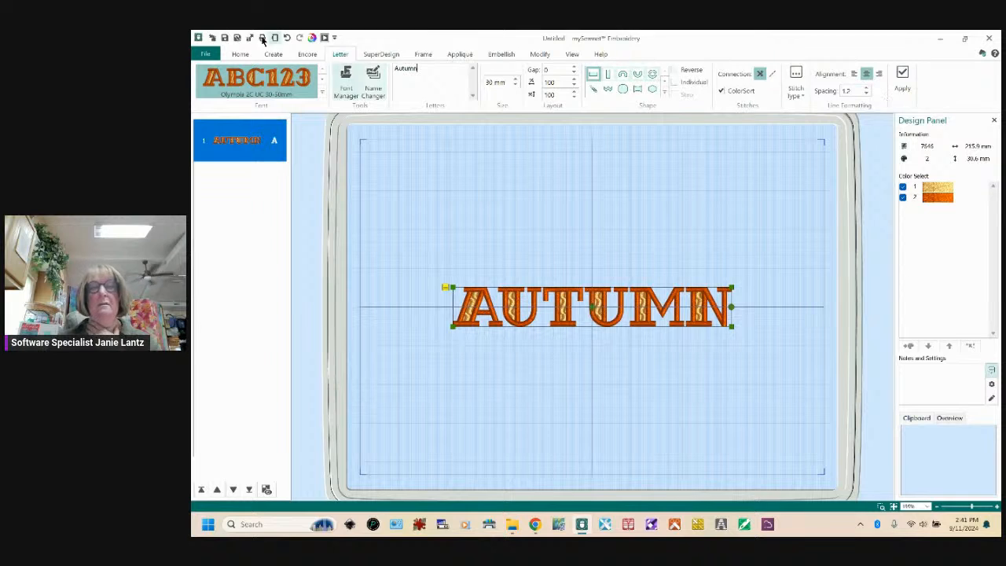
Undo the one-piece Autumn lettering and create it again as individual letters
{"action": "left_click", "coordinate": [286, 37]}
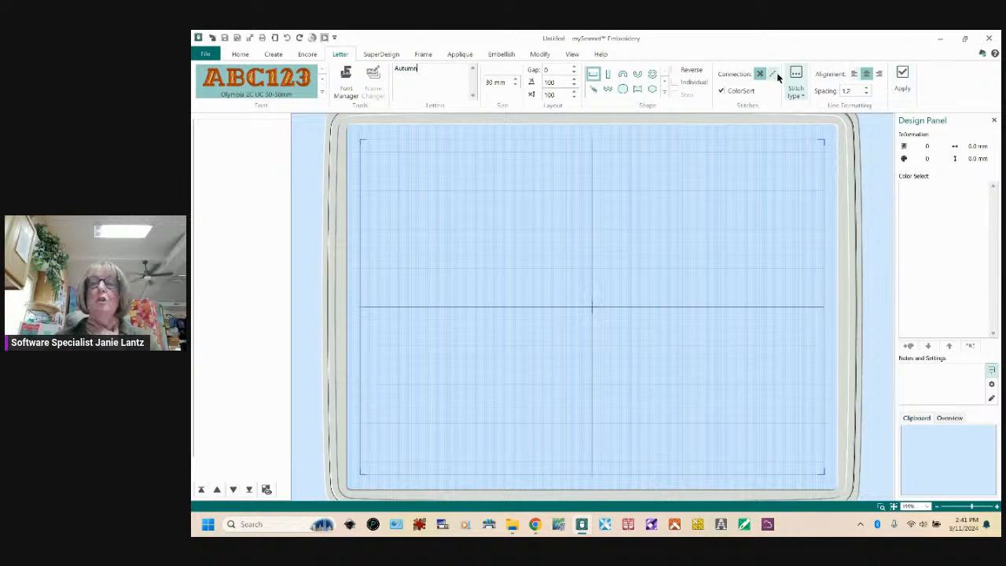
{"action": "left_click", "coordinate": [673, 82]}
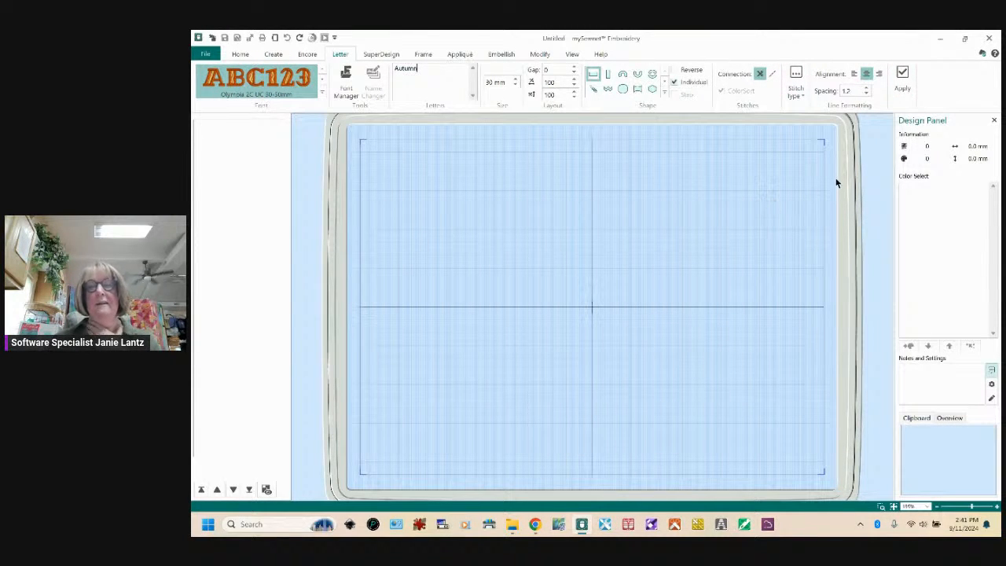
{"action": "left_click", "coordinate": [902, 73]}
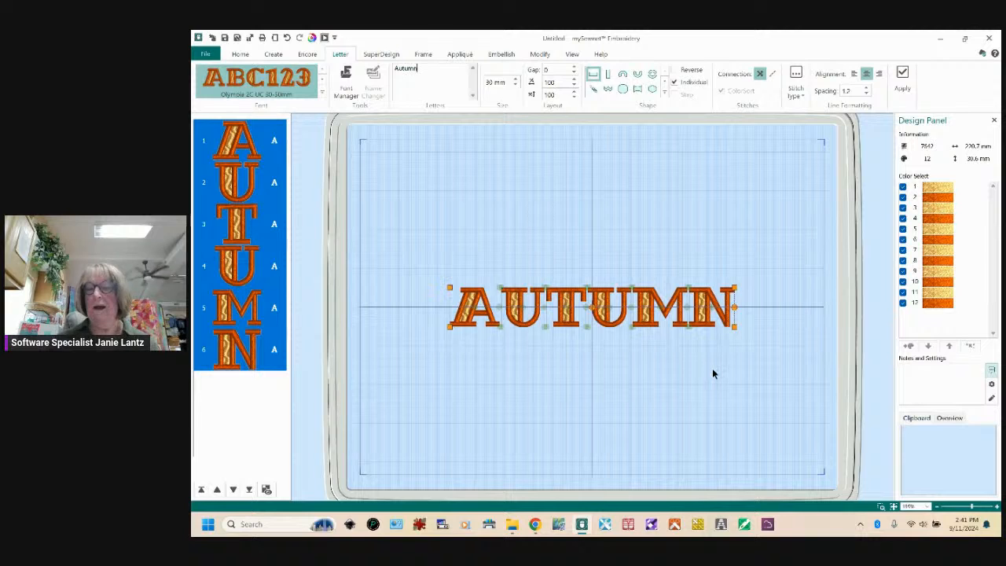
Reselect all the individual Autumn letters by undoing and redoing their creation, and combine them into one group
{"action": "left_click", "coordinate": [720, 243]}
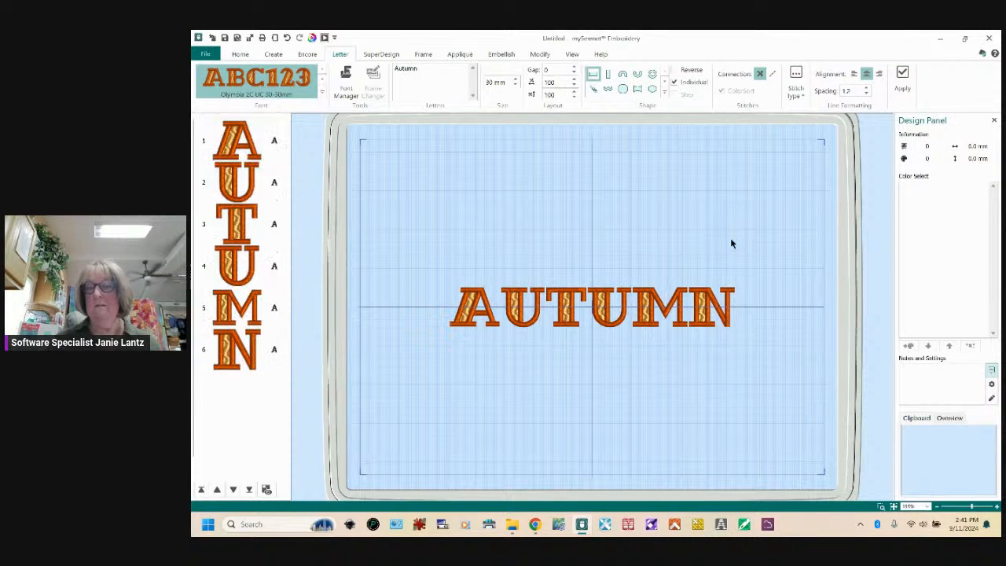
{"action": "left_click", "coordinate": [288, 38]}
{"action": "left_click", "coordinate": [298, 37]}
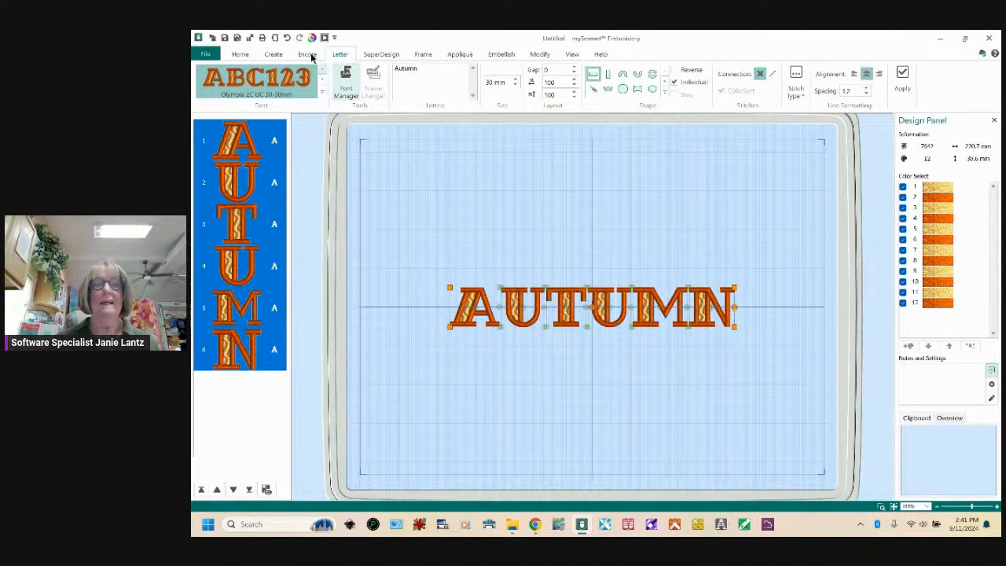
{"action": "left_click", "coordinate": [240, 54]}
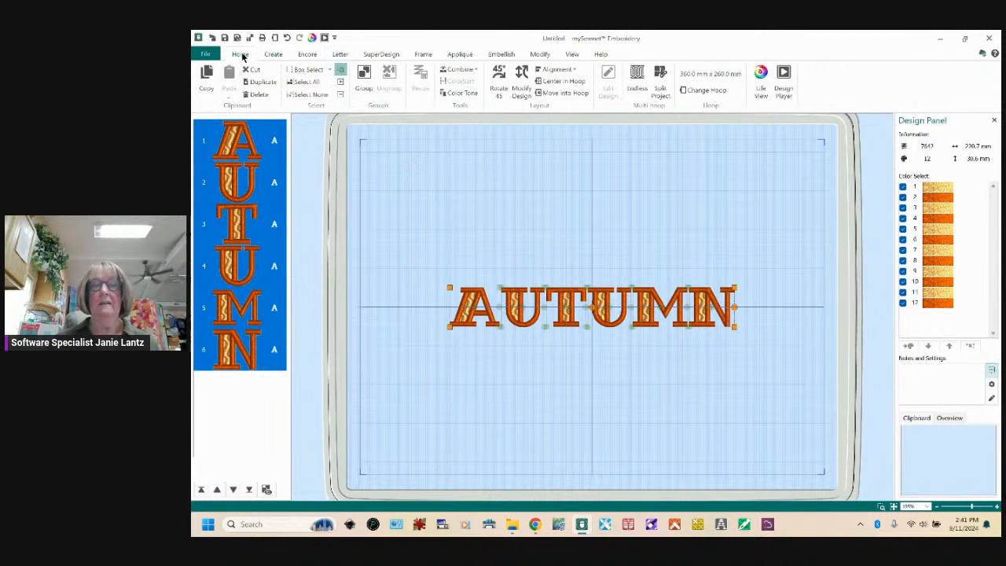
{"action": "left_click", "coordinate": [364, 75]}
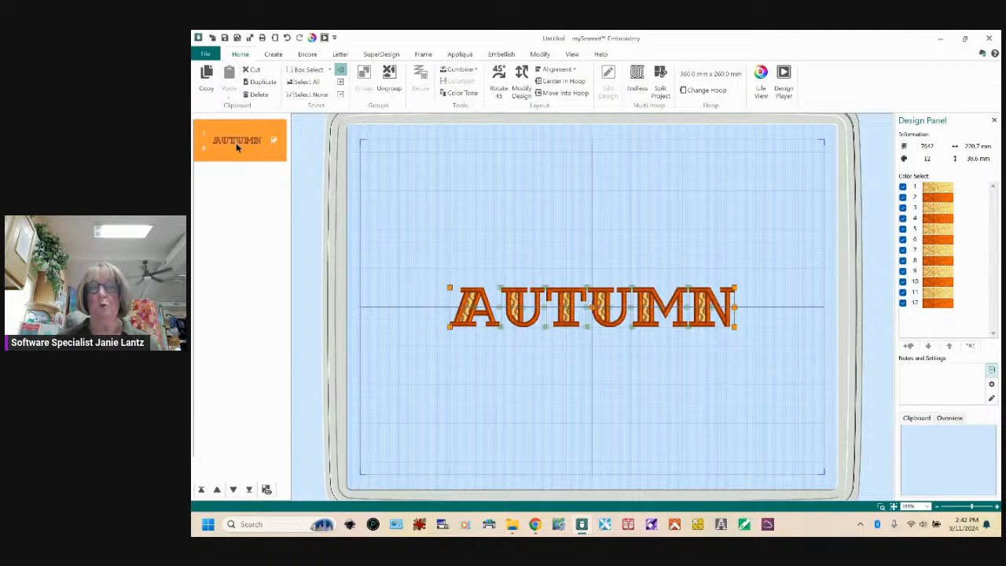
Show the separate letters inside the Autumn group and examine them one by one, finishing with the whole group selected
{"action": "left_click", "coordinate": [266, 490]}
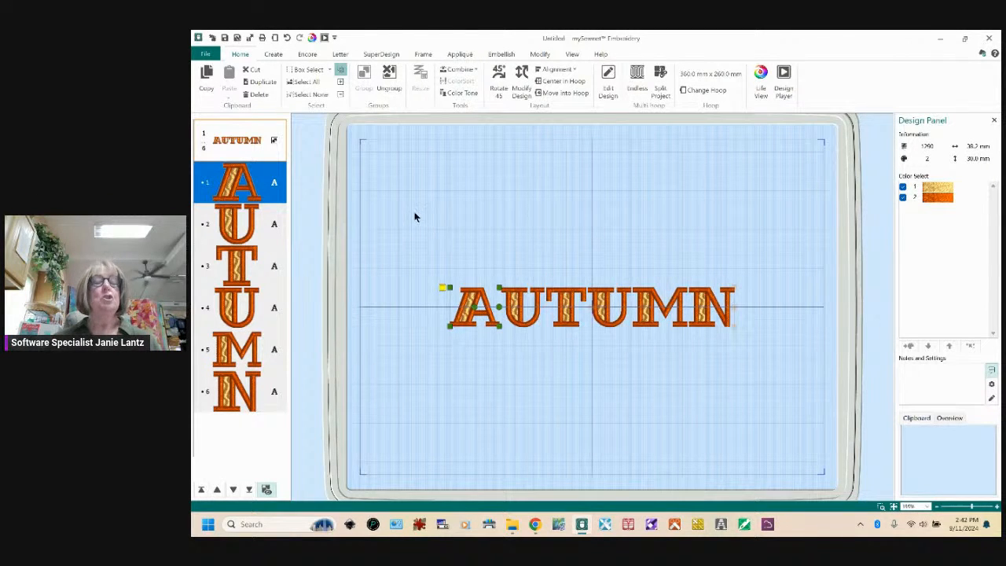
{"action": "left_click", "coordinate": [242, 239]}
{"action": "left_click", "coordinate": [243, 276]}
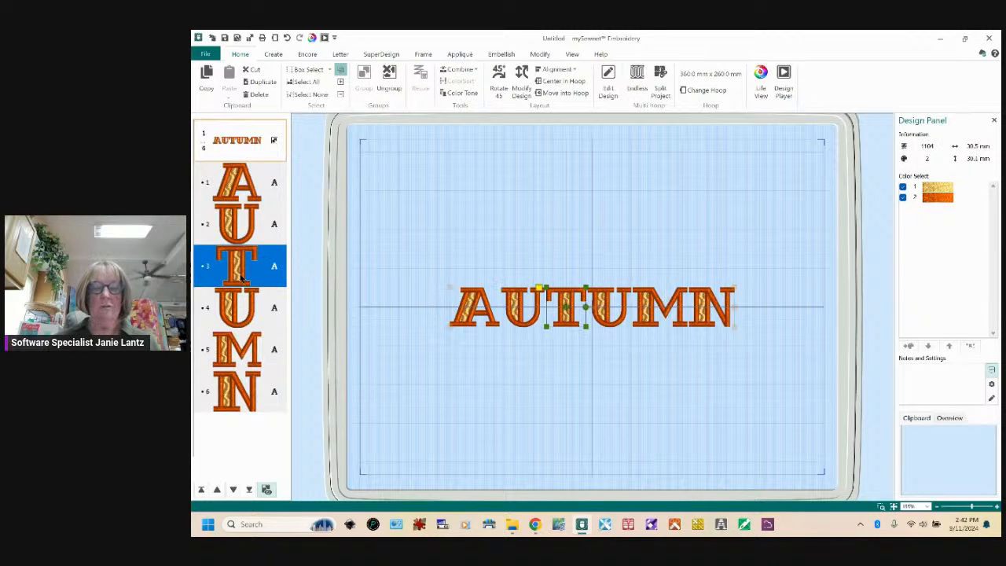
{"action": "left_click", "coordinate": [245, 319]}
{"action": "left_click", "coordinate": [239, 346]}
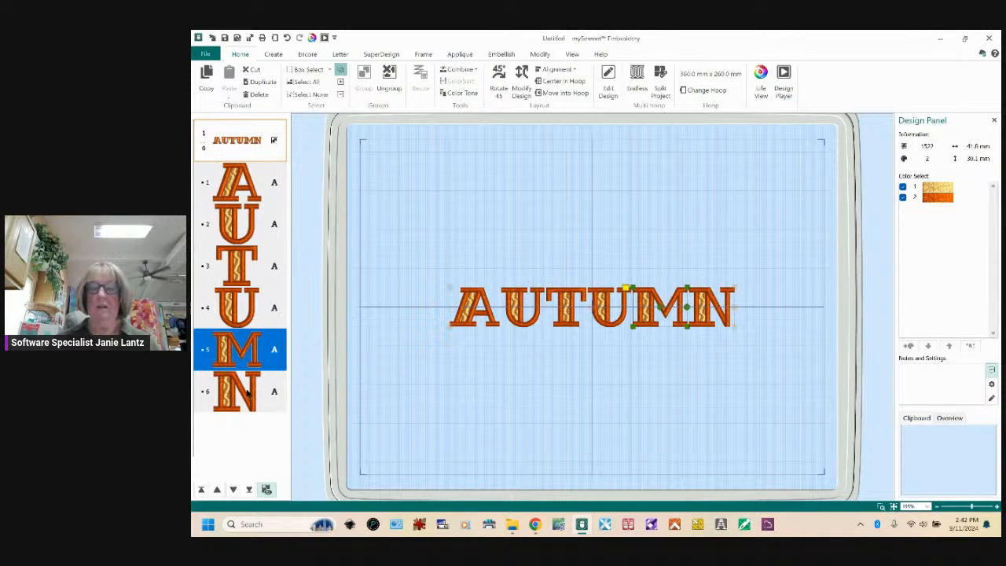
{"action": "left_click", "coordinate": [248, 396]}
{"action": "left_click", "coordinate": [246, 143]}
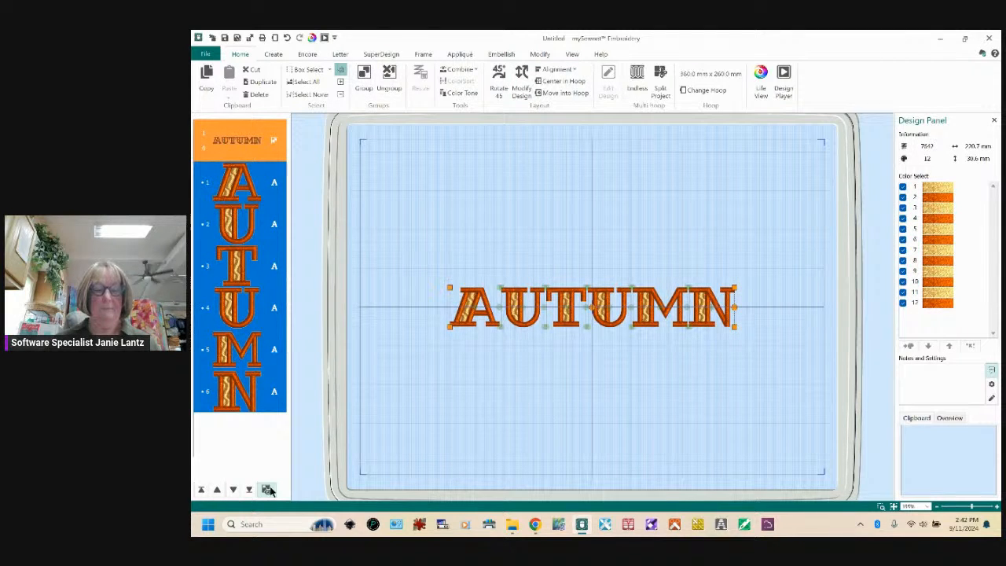
Select only the final N within the Autumn group and move it horizontally away from the M
{"action": "left_click", "coordinate": [238, 385]}
{"action": "left_click_drag", "start_coordinate": [713, 319], "coordinate": [732, 318]}
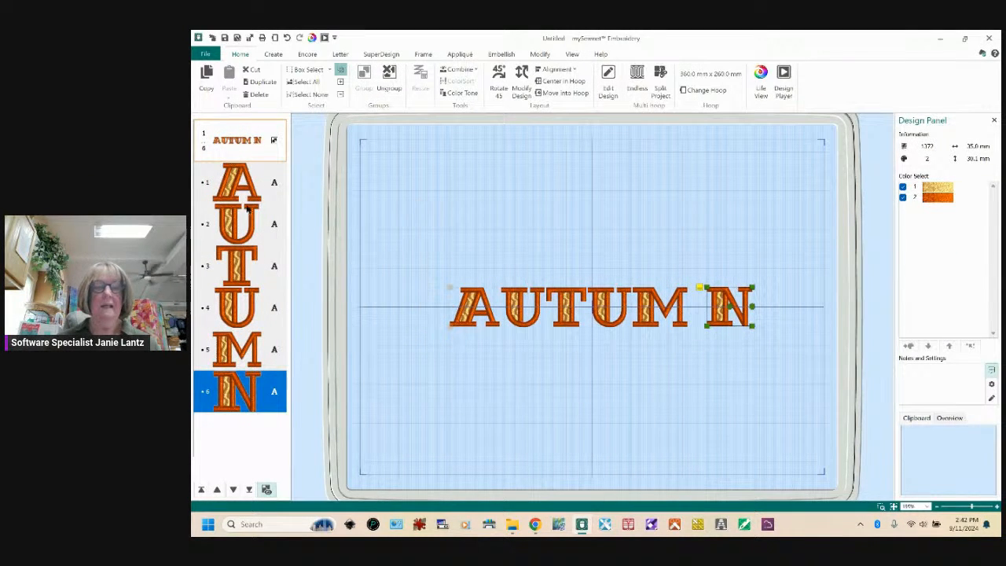
Select the whole Autumn group and distribute its letters evenly in the horizontal direction
{"action": "left_click", "coordinate": [236, 143]}
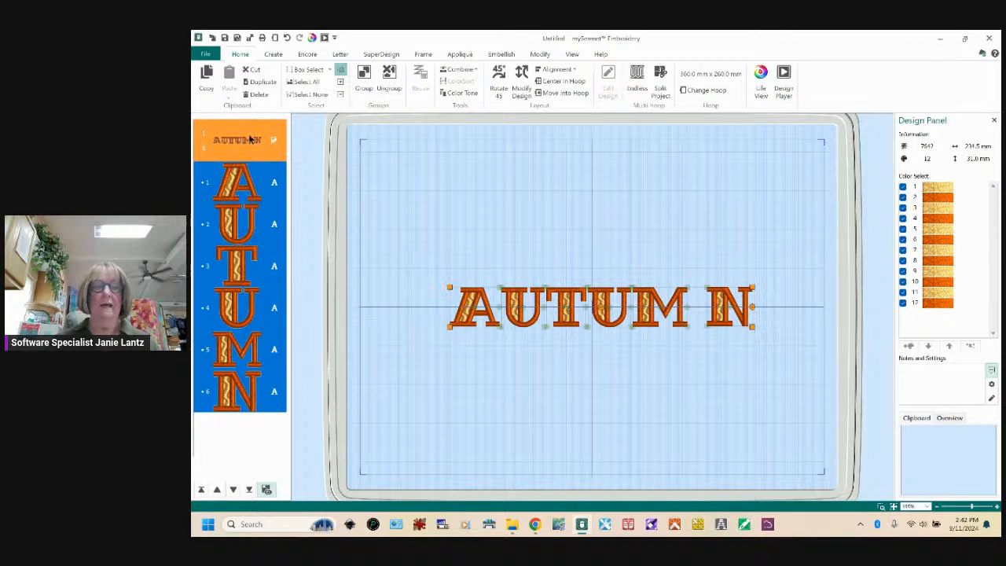
{"action": "left_click", "coordinate": [568, 71]}
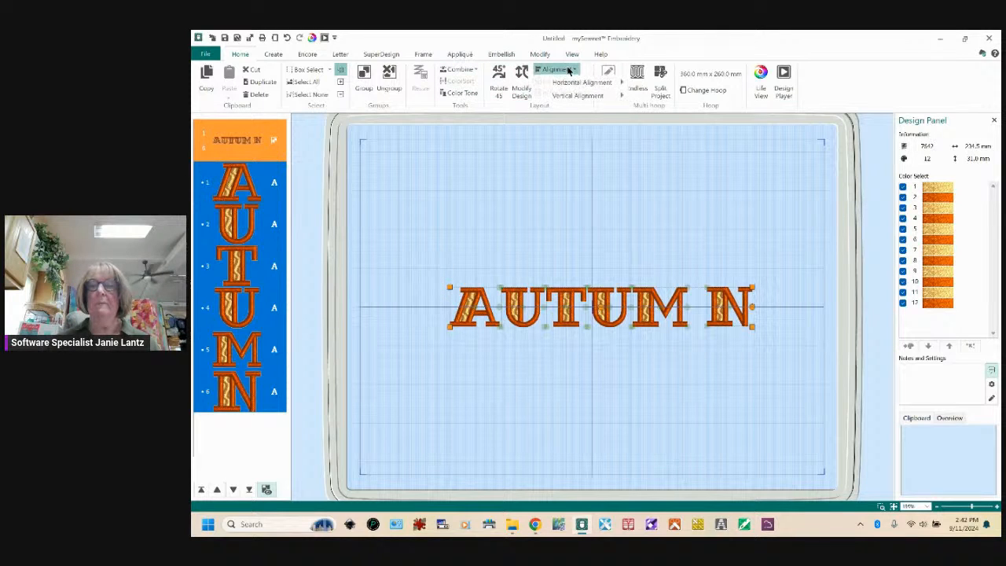
{"action": "mouse_move", "coordinate": [576, 84]}
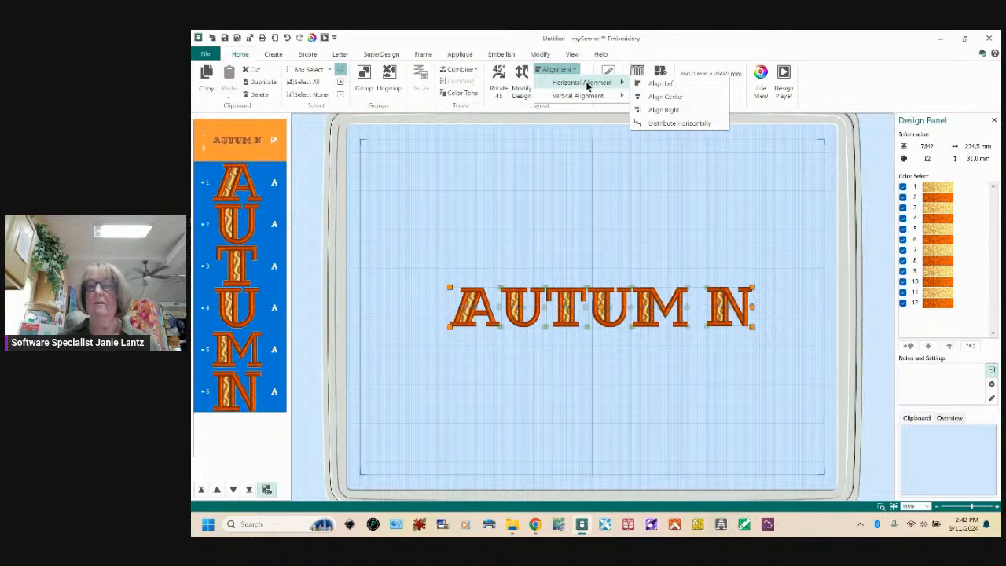
{"action": "left_click", "coordinate": [672, 124]}
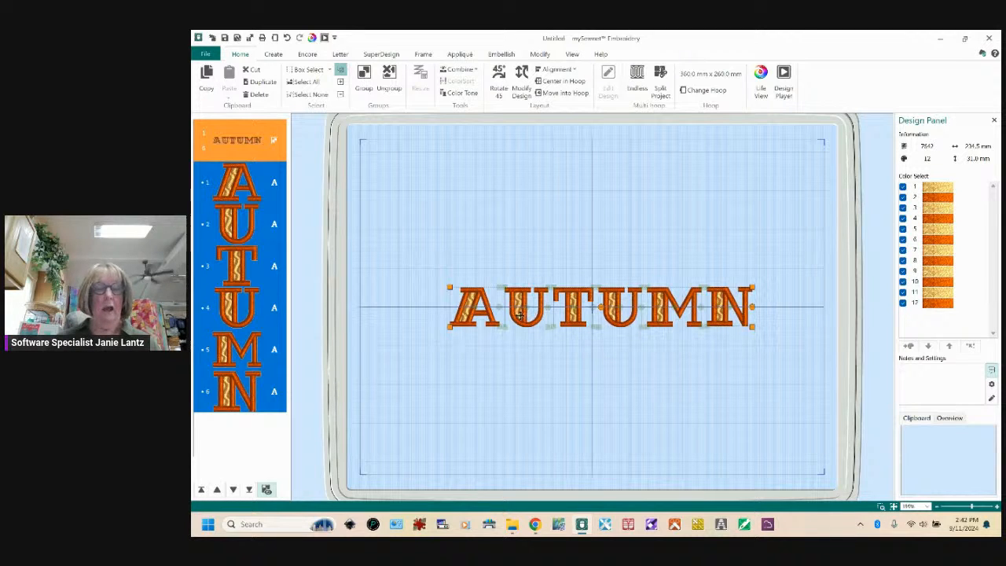
Raise the first U above the other letters, and realign the whole Autumn group vertically by the letters' middles
{"action": "left_click", "coordinate": [232, 234]}
{"action": "mouse_move", "coordinate": [523, 307]}
{"action": "left_mouse_down"}
{"action": "mouse_move", "coordinate": [527, 291]}
{"action": "mouse_move", "coordinate": [531, 298]}
{"action": "left_mouse_up"}
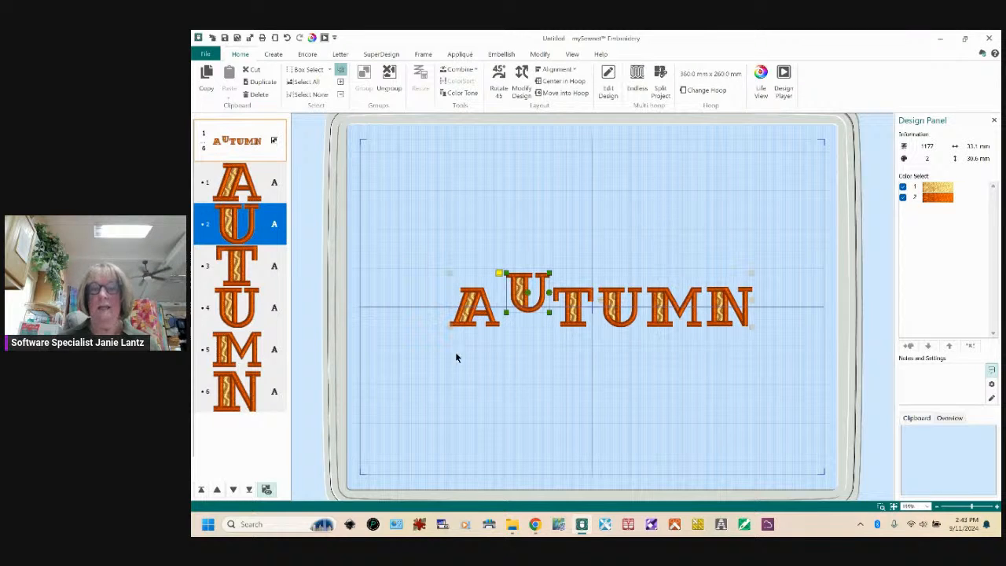
{"action": "left_click", "coordinate": [239, 138]}
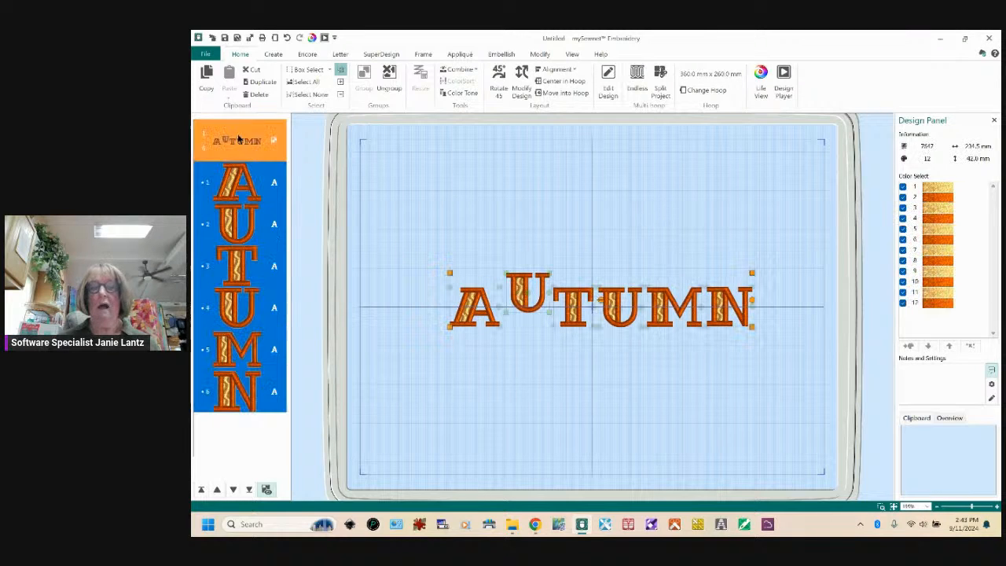
{"action": "left_click", "coordinate": [554, 69]}
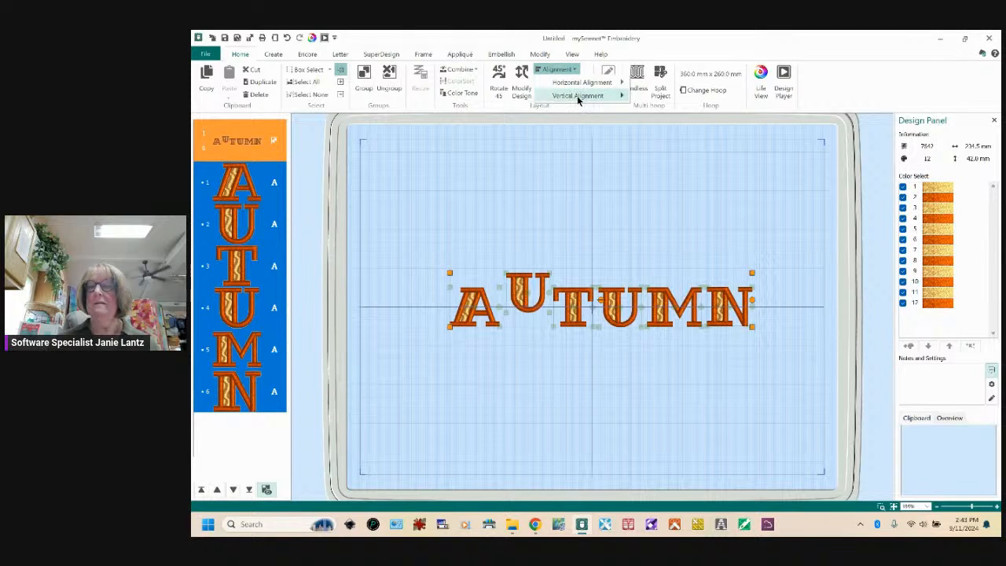
{"action": "mouse_move", "coordinate": [577, 95]}
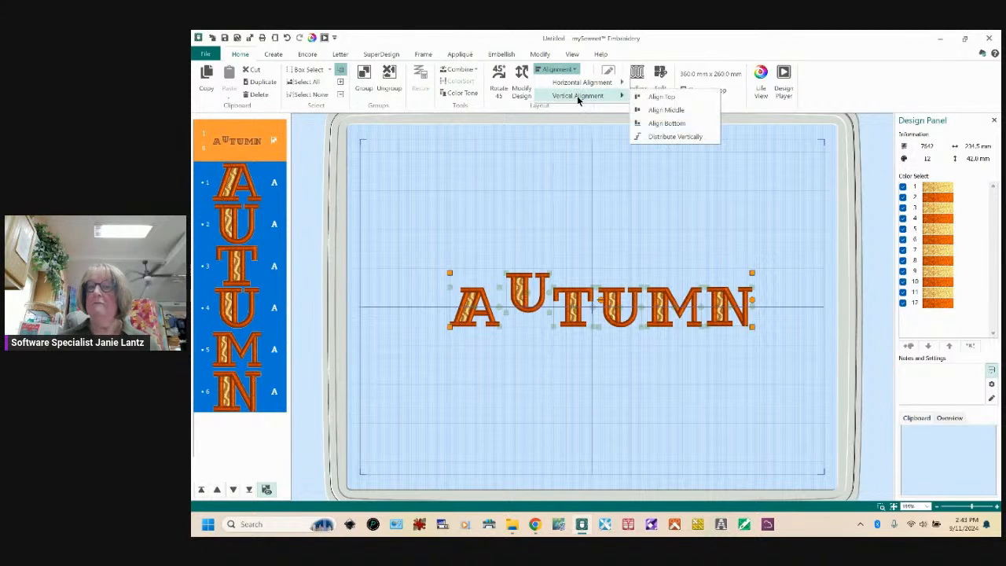
{"action": "left_click", "coordinate": [655, 110]}
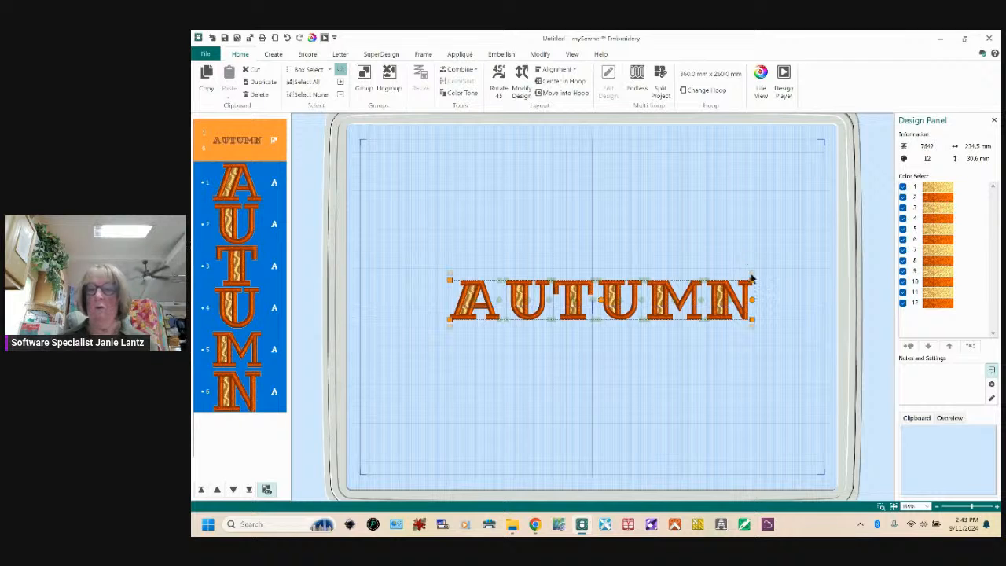
Enlarge the Autumn group to about 326 mm wide near the hoop's top edge, and enlarge only its first A to about 63 by 66 mm
{"action": "left_click_drag", "start_coordinate": [751, 280], "coordinate": [807, 251]}
{"action": "left_click_drag", "start_coordinate": [658, 319], "coordinate": [649, 214]}
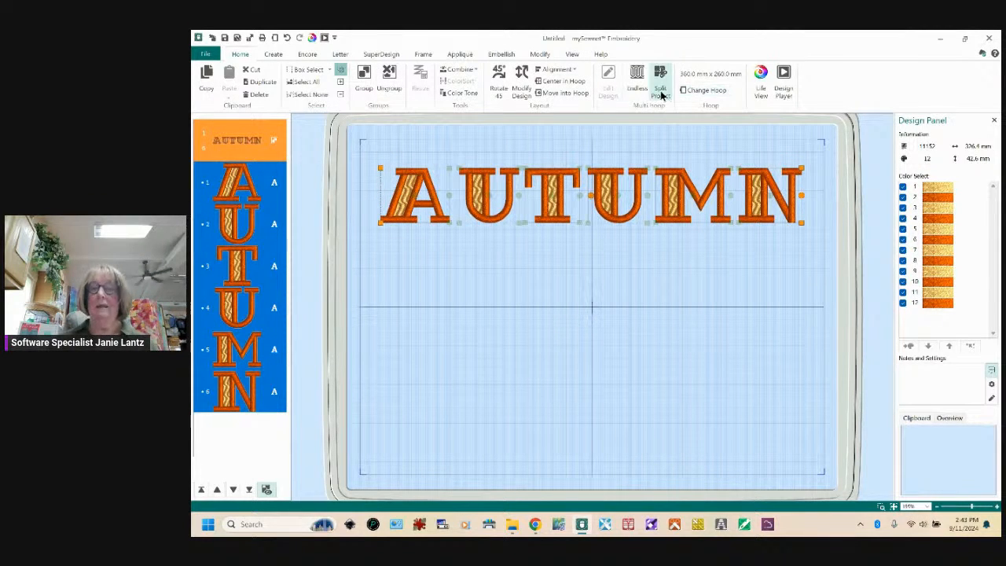
{"action": "left_click", "coordinate": [343, 54]}
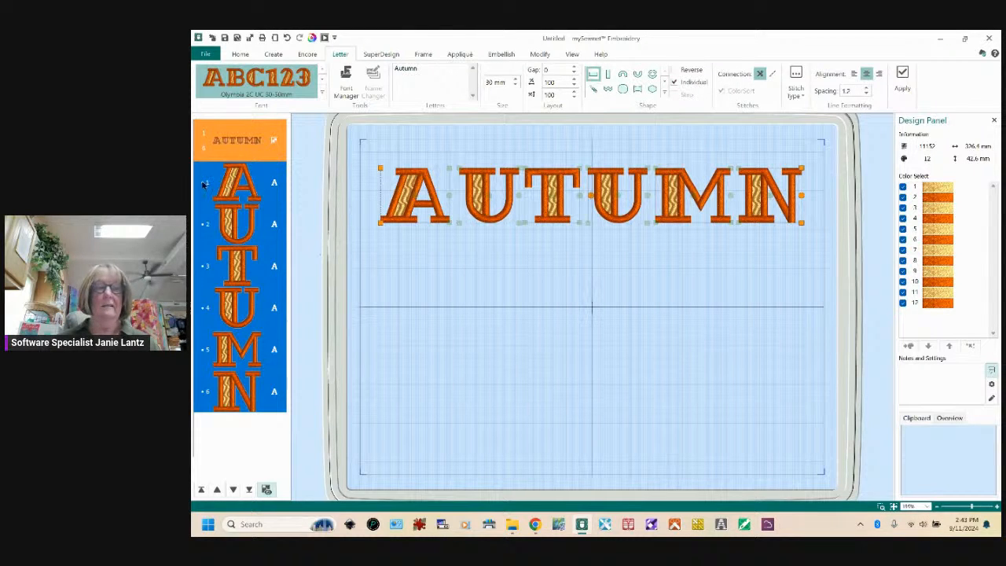
{"action": "left_click", "coordinate": [244, 187]}
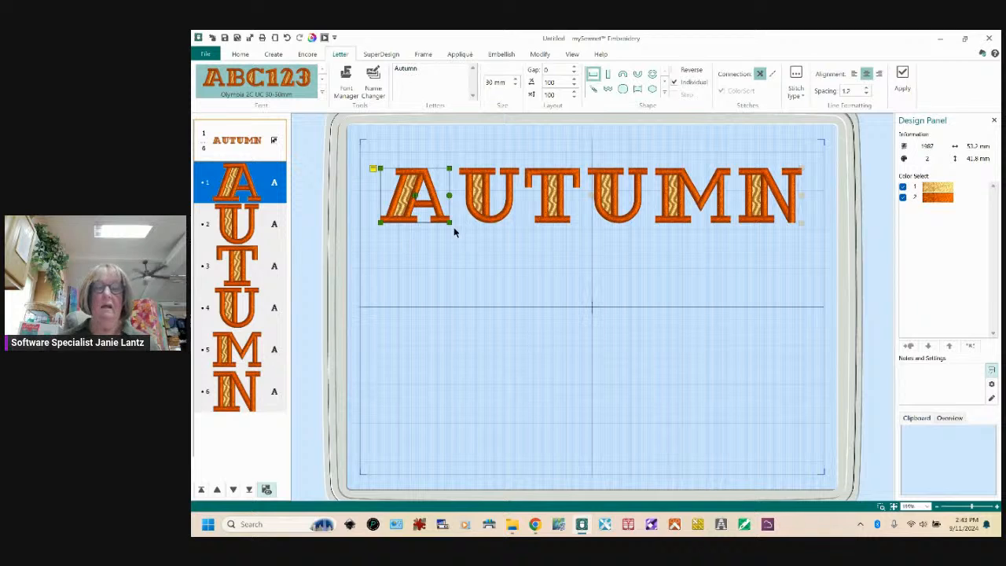
{"action": "left_click_drag", "start_coordinate": [450, 222], "coordinate": [462, 252]}
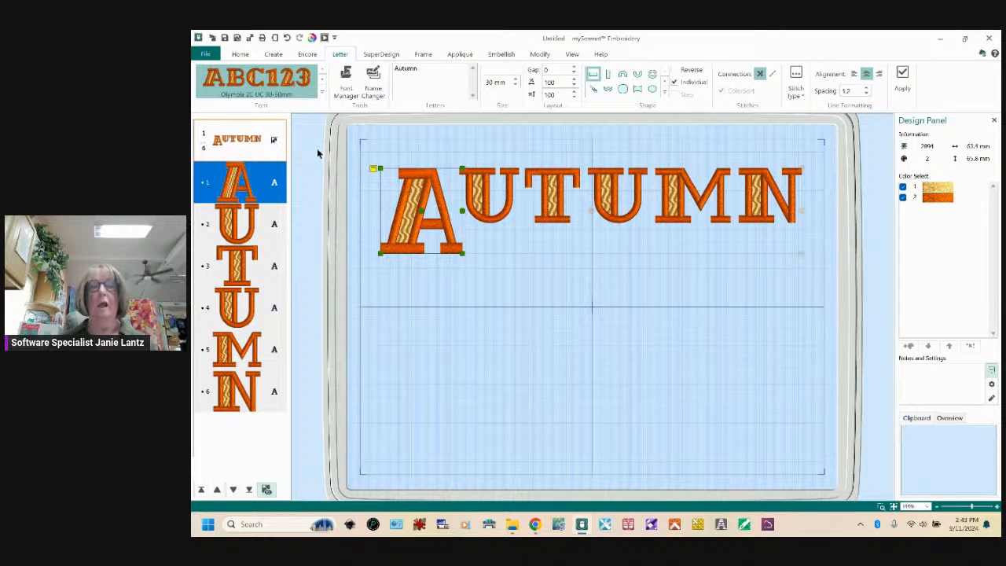
{"action": "left_click", "coordinate": [242, 140]}
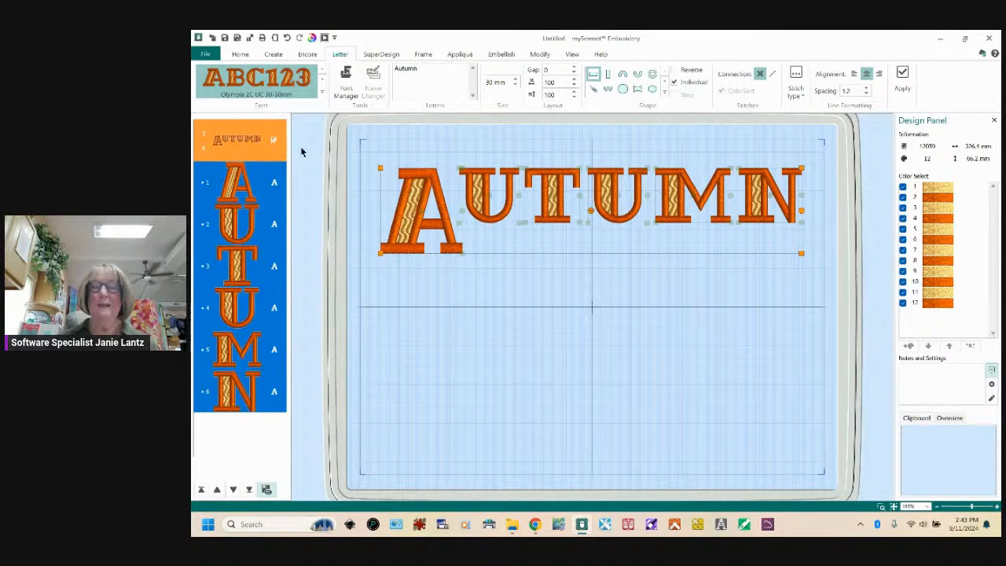
Create another Autumn lettering in the shape with a pointed bottom, and place it beneath the large Autumn lettering
{"action": "left_click", "coordinate": [664, 93]}
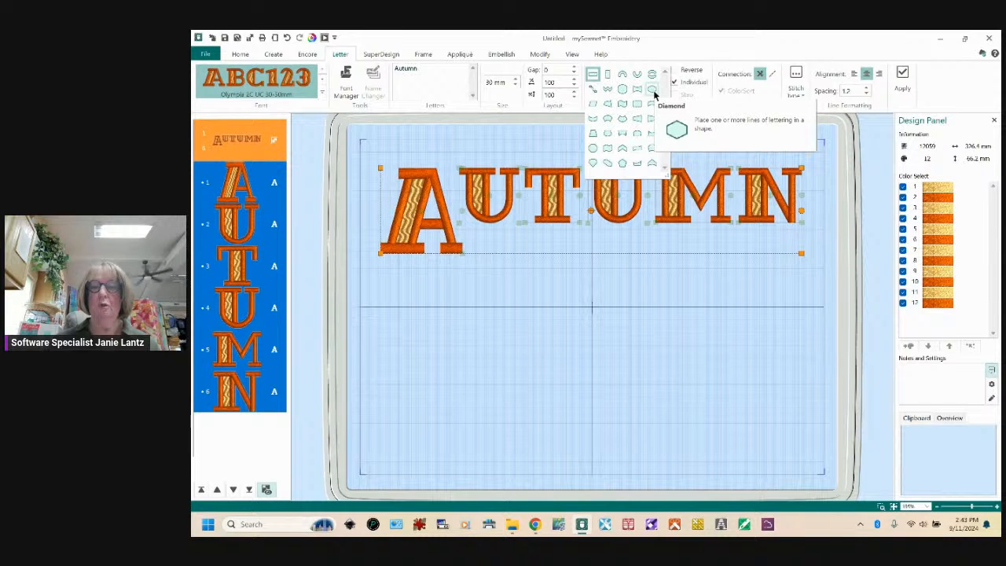
{"action": "left_click", "coordinate": [592, 163]}
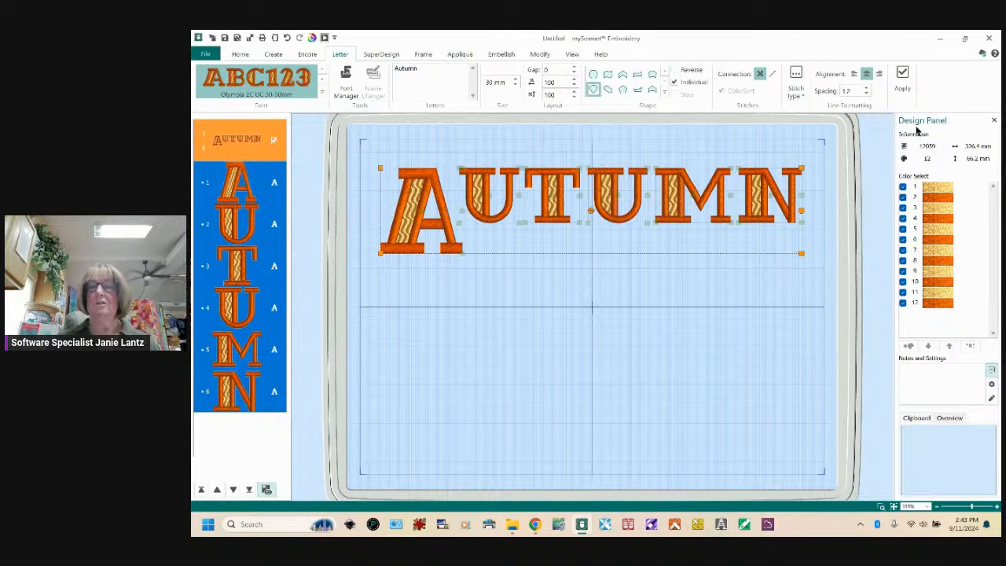
{"action": "left_click", "coordinate": [902, 74]}
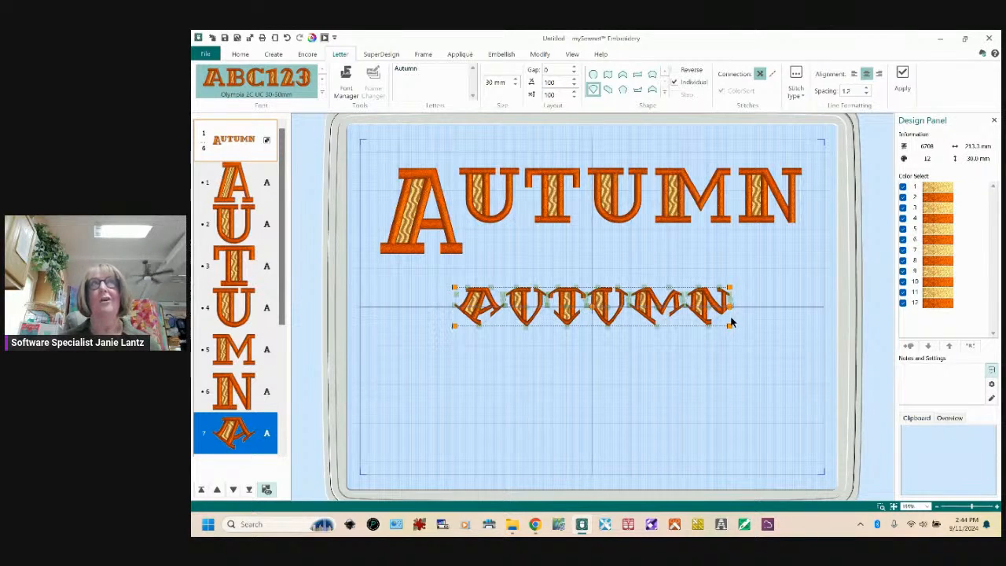
{"action": "left_click_drag", "start_coordinate": [655, 295], "coordinate": [710, 273]}
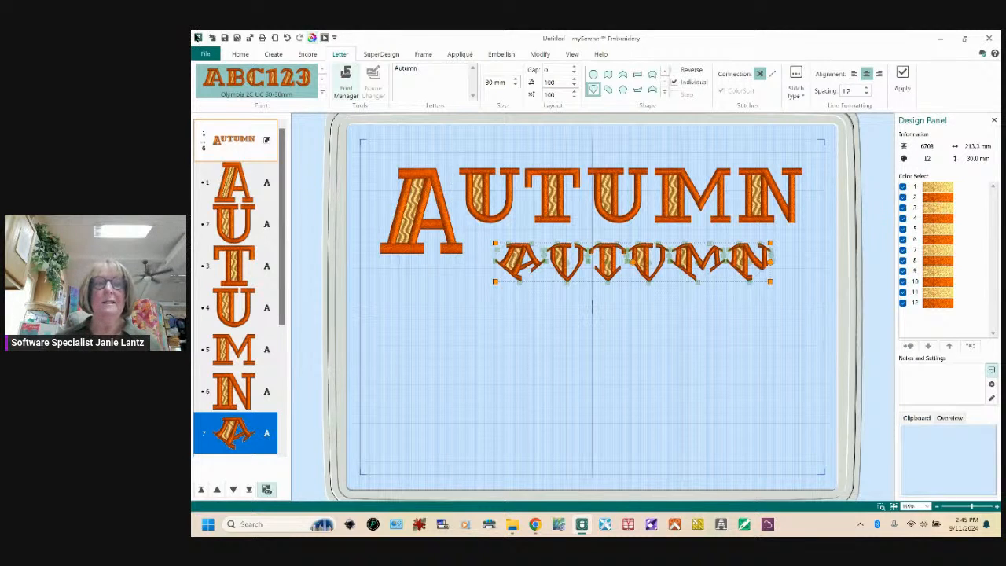
Start a blank canvas in a new window with the 260mm x 260mm Universal Square Hoop 5 in natural orientation
{"action": "left_click", "coordinate": [237, 55]}
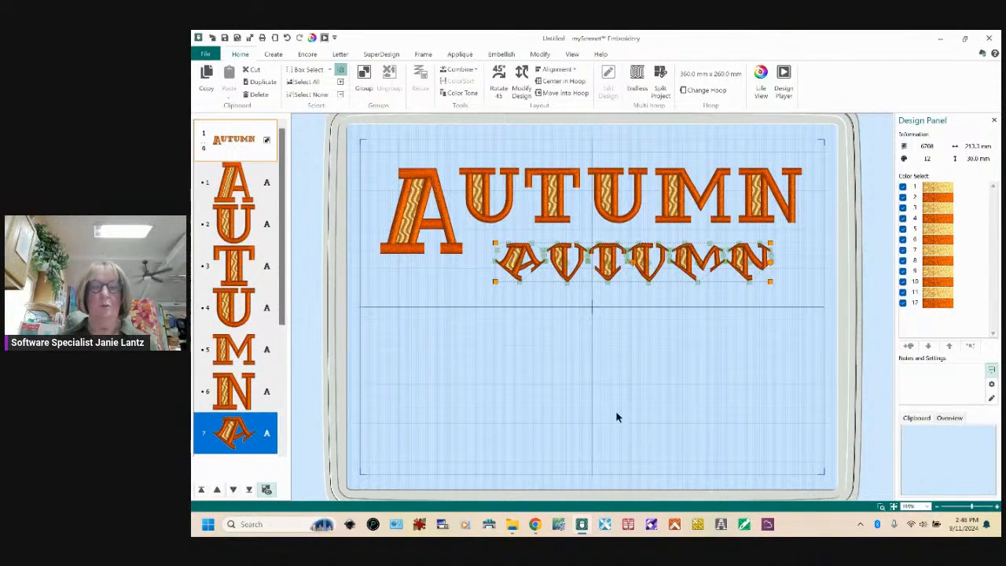
{"action": "left_click", "coordinate": [204, 56]}
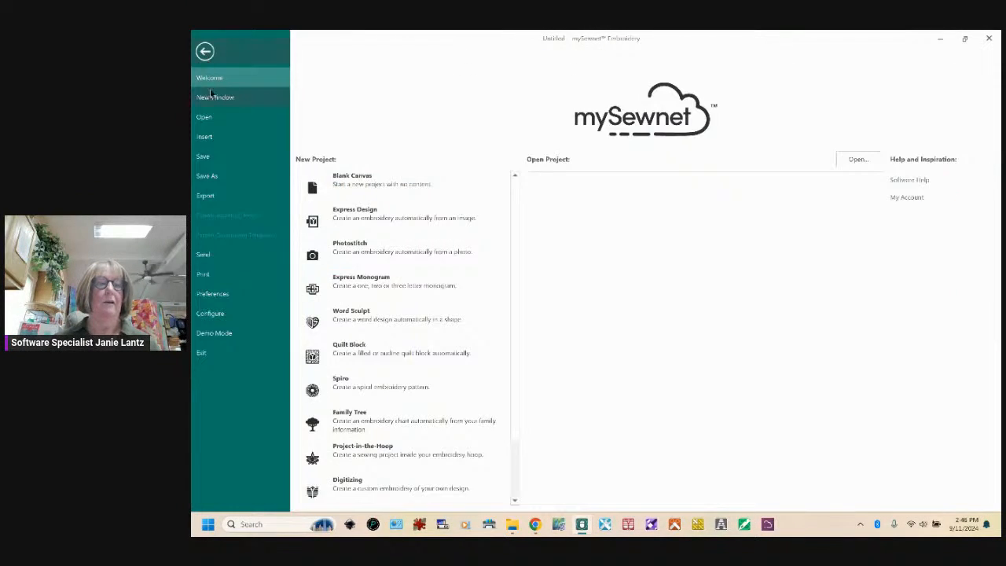
{"action": "left_click", "coordinate": [208, 99]}
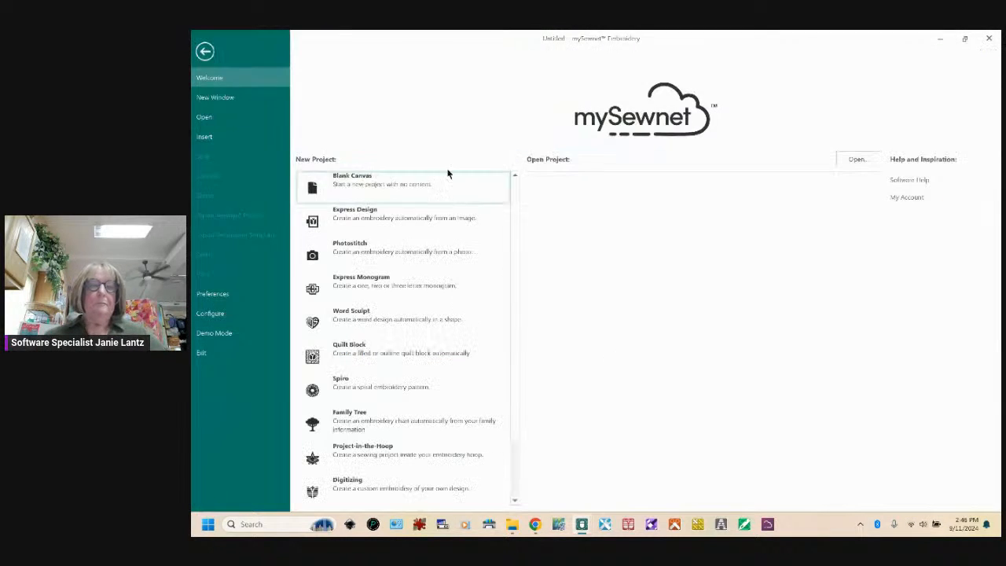
{"action": "left_click", "coordinate": [355, 181]}
{"action": "left_click", "coordinate": [578, 212]}
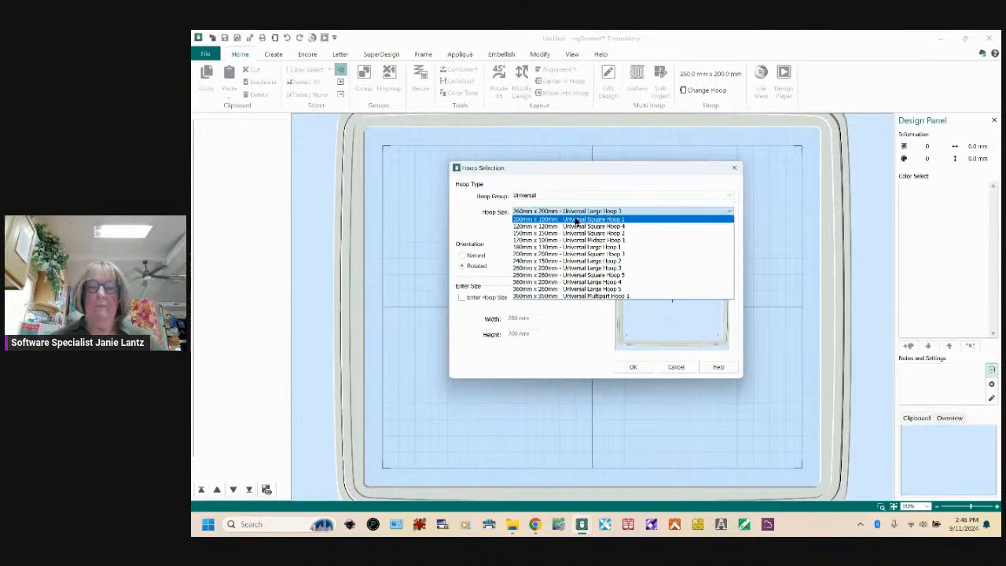
{"action": "left_click", "coordinate": [560, 276]}
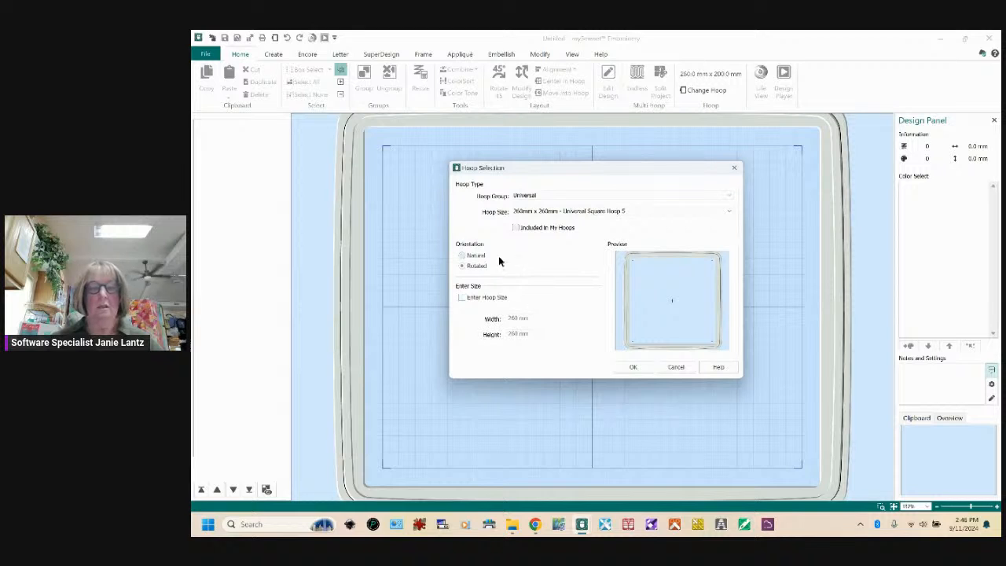
{"action": "left_click", "coordinate": [461, 256]}
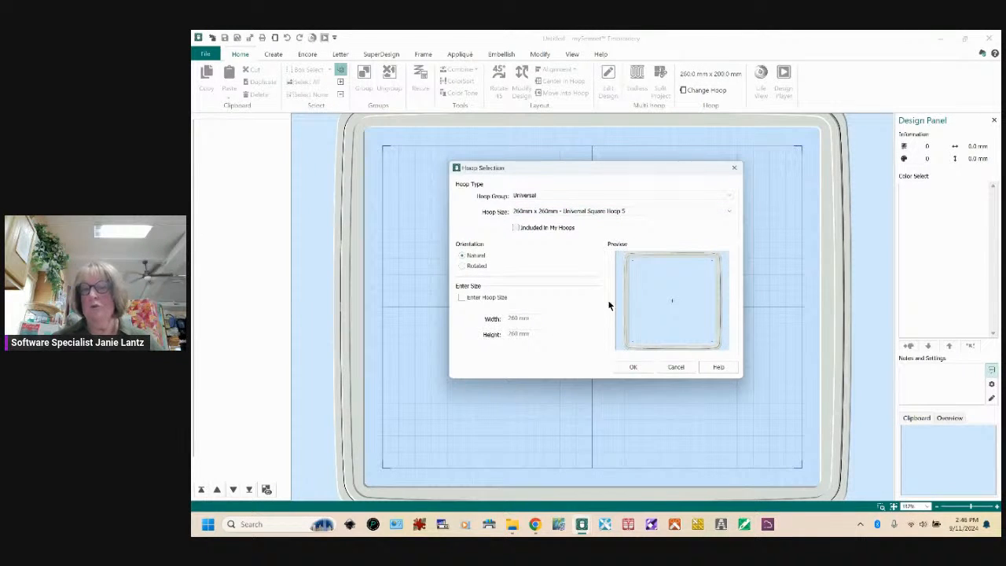
{"action": "left_click", "coordinate": [635, 368]}
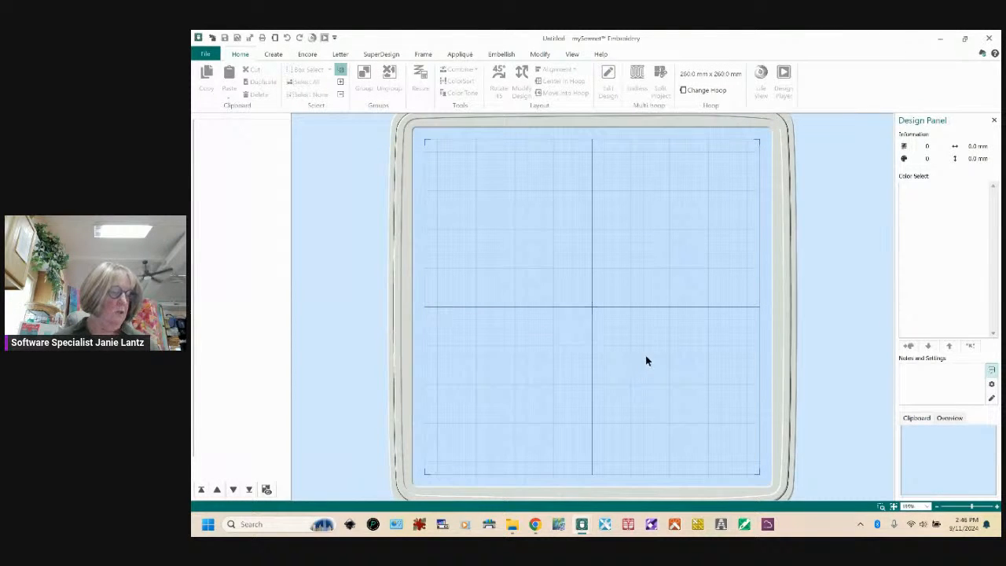
Browse the SuperDesigns of all categories in an enlarged gallery, from the animals to the buttonholes and cartoons
{"action": "left_click", "coordinate": [388, 55]}
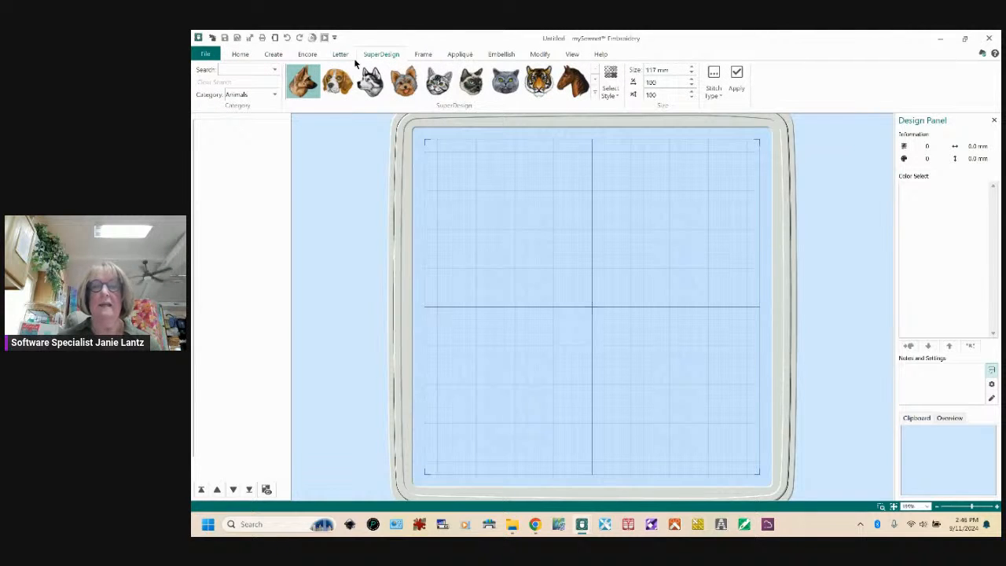
{"action": "left_click", "coordinate": [274, 95]}
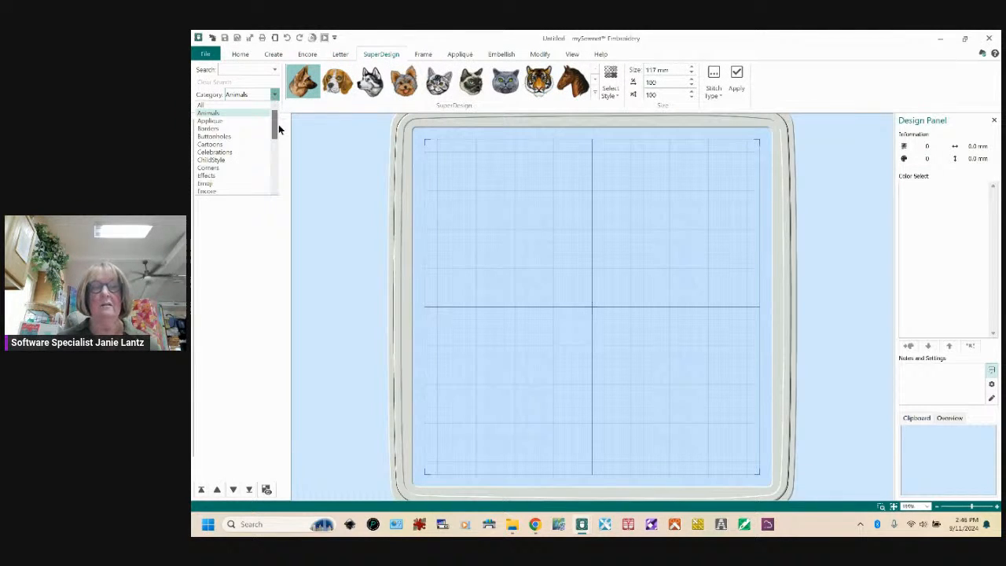
{"action": "left_click", "coordinate": [222, 105]}
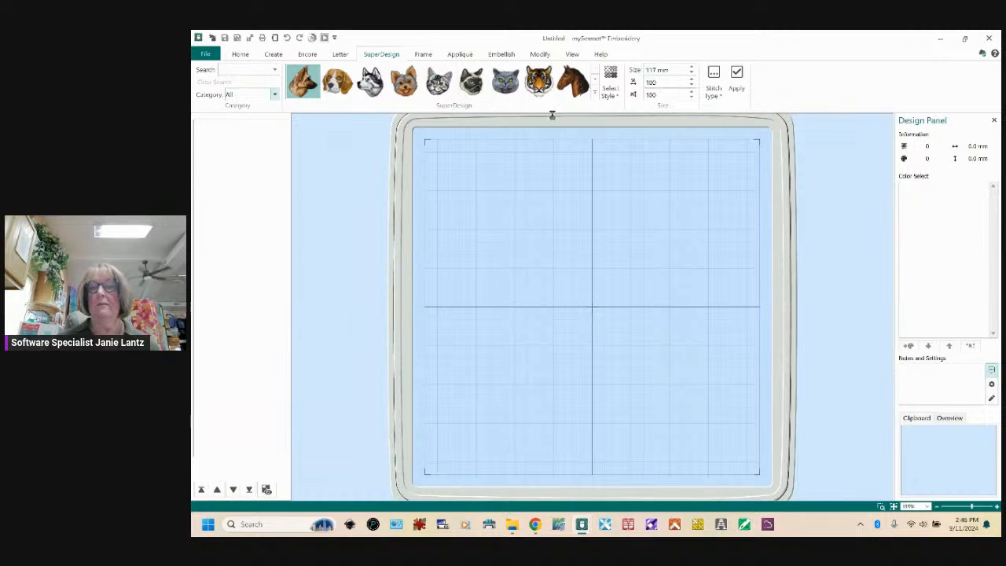
{"action": "left_click", "coordinate": [596, 94]}
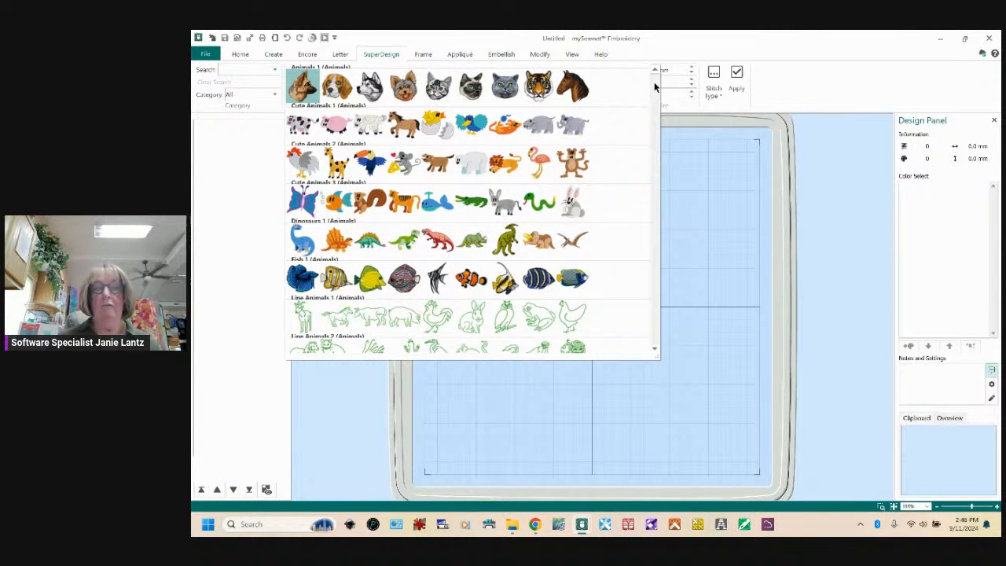
{"action": "left_click_drag", "start_coordinate": [653, 82], "coordinate": [654, 142]}
{"action": "left_click_drag", "start_coordinate": [656, 356], "coordinate": [735, 447]}
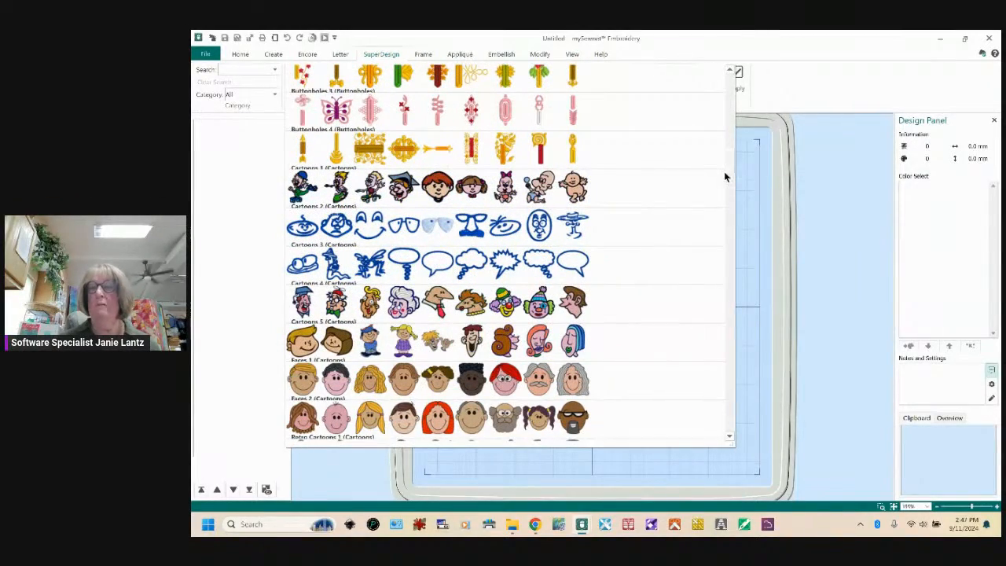
{"action": "left_click_drag", "start_coordinate": [728, 163], "coordinate": [724, 74]}
{"action": "left_click", "coordinate": [752, 377]}
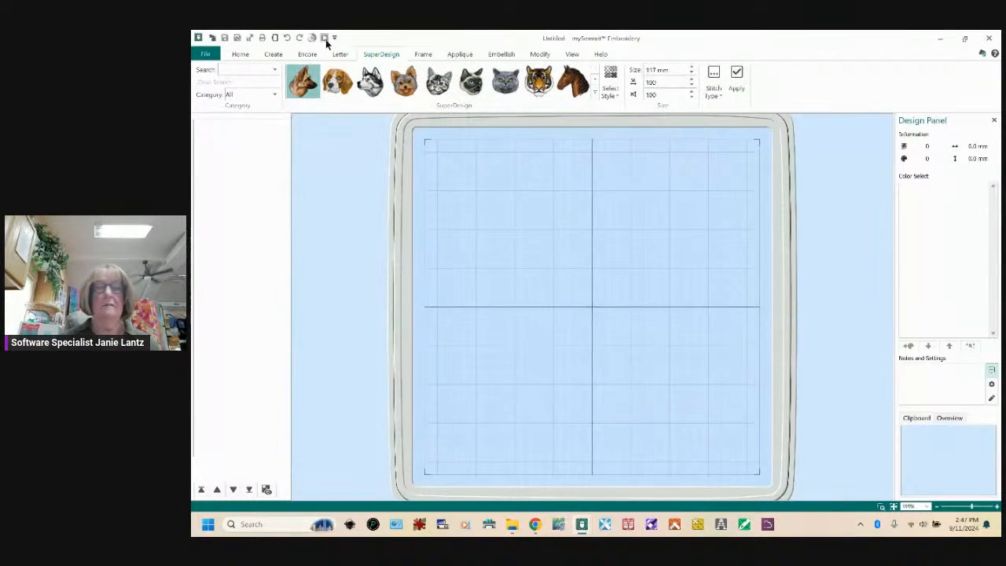
Insert the whale SuperDesign from the Animals 3 set of the Applique category into the hoop at 83 mm
{"action": "left_click", "coordinate": [274, 95]}
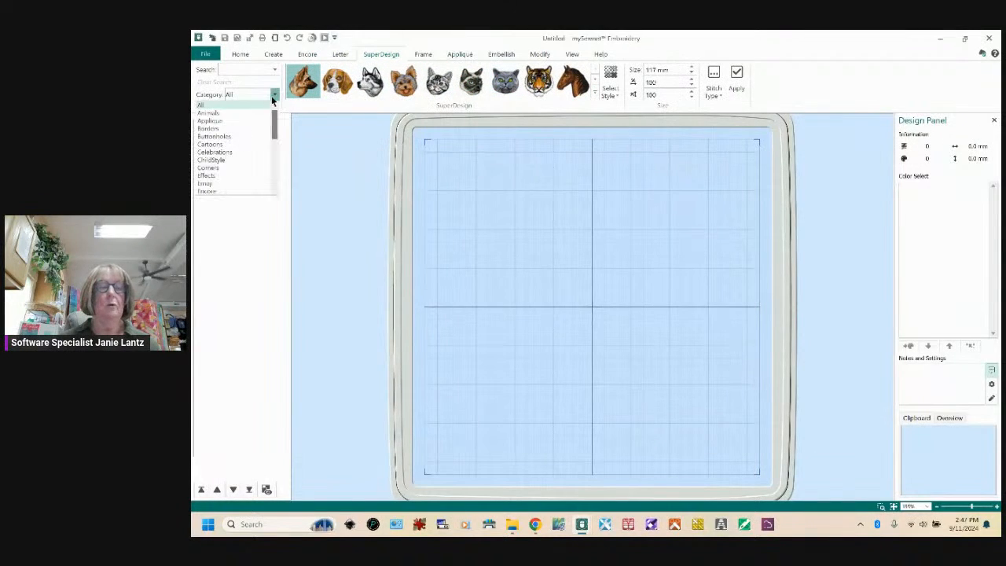
{"action": "left_click", "coordinate": [229, 121]}
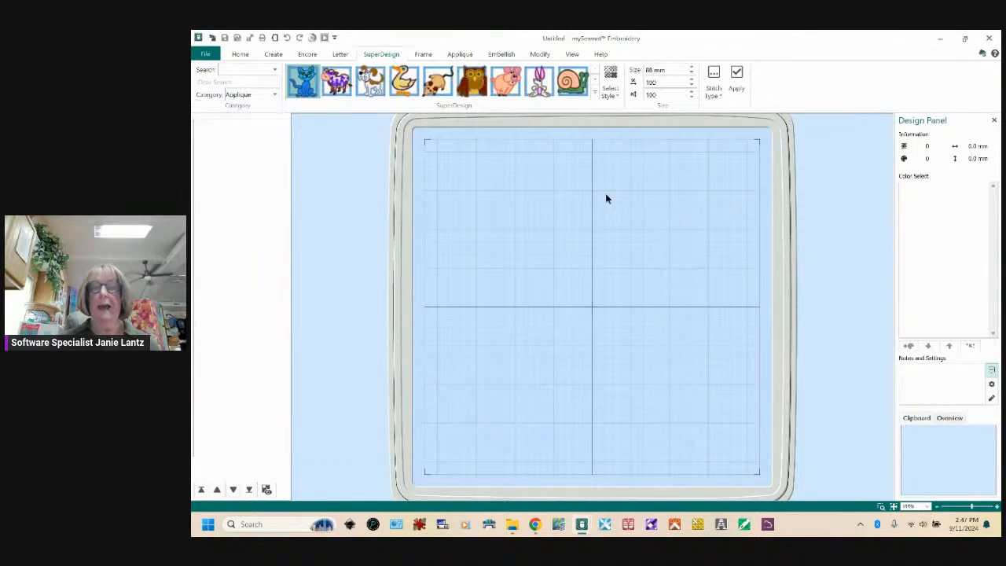
{"action": "left_click", "coordinate": [596, 95]}
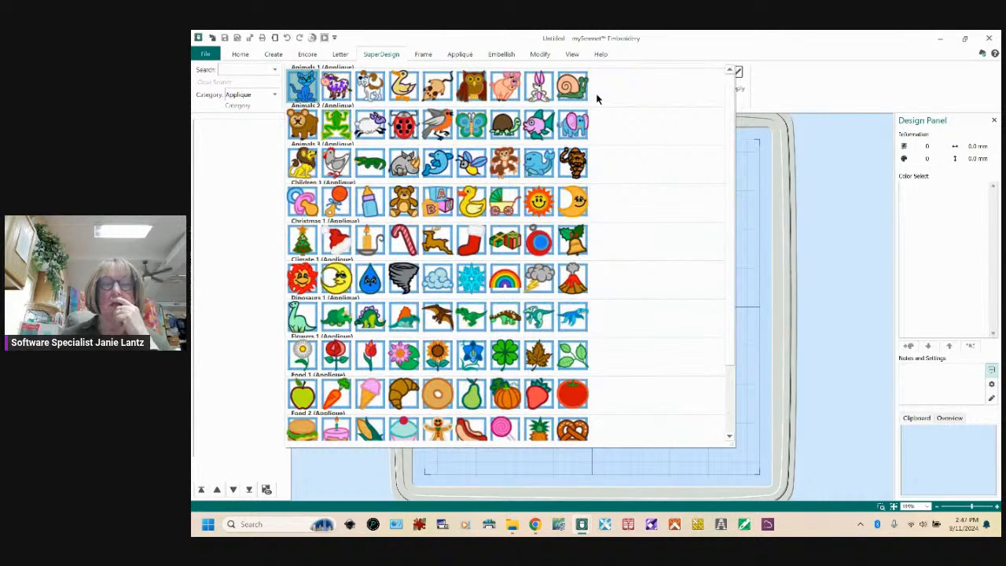
{"action": "left_click", "coordinate": [535, 165]}
{"action": "left_click", "coordinate": [736, 72]}
{"action": "left_click", "coordinate": [736, 74]}
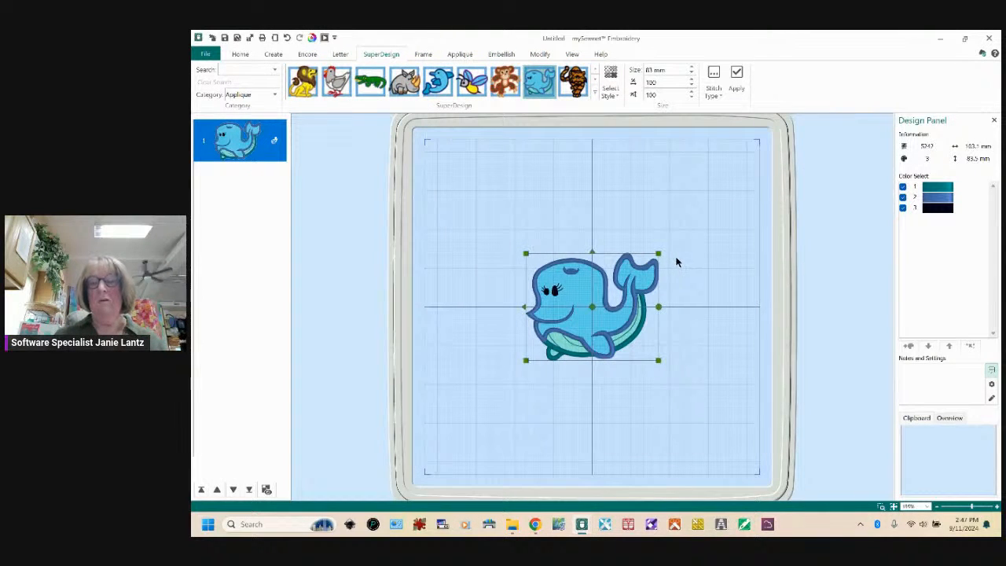
Enlarge the whale to about 226 mm wide by 173 mm high, and rotate it very slightly clockwise
{"action": "left_click_drag", "start_coordinate": [658, 253], "coordinate": [736, 190]}
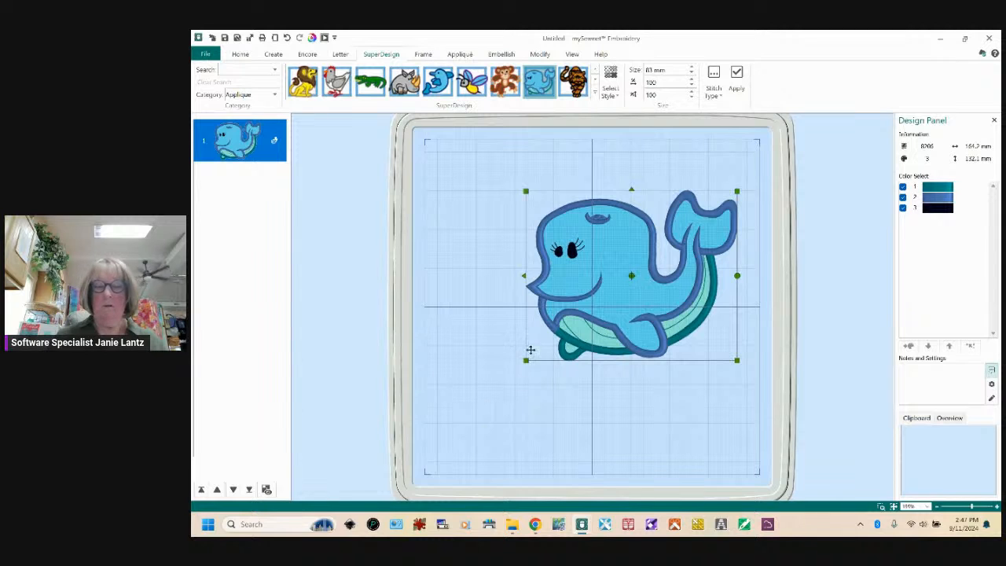
{"action": "left_click_drag", "start_coordinate": [525, 362], "coordinate": [445, 413]}
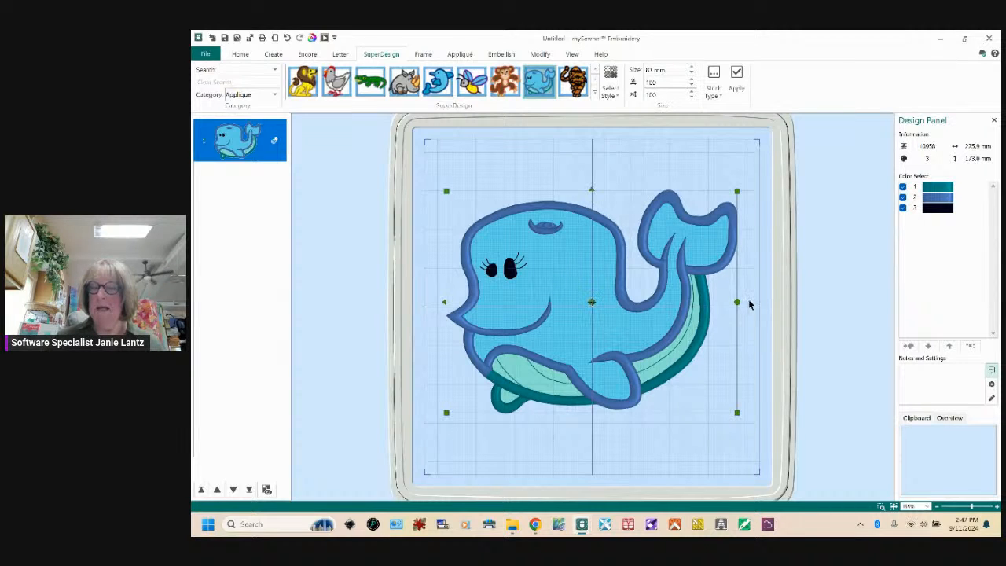
{"action": "left_click_drag", "start_coordinate": [737, 302], "coordinate": [735, 292]}
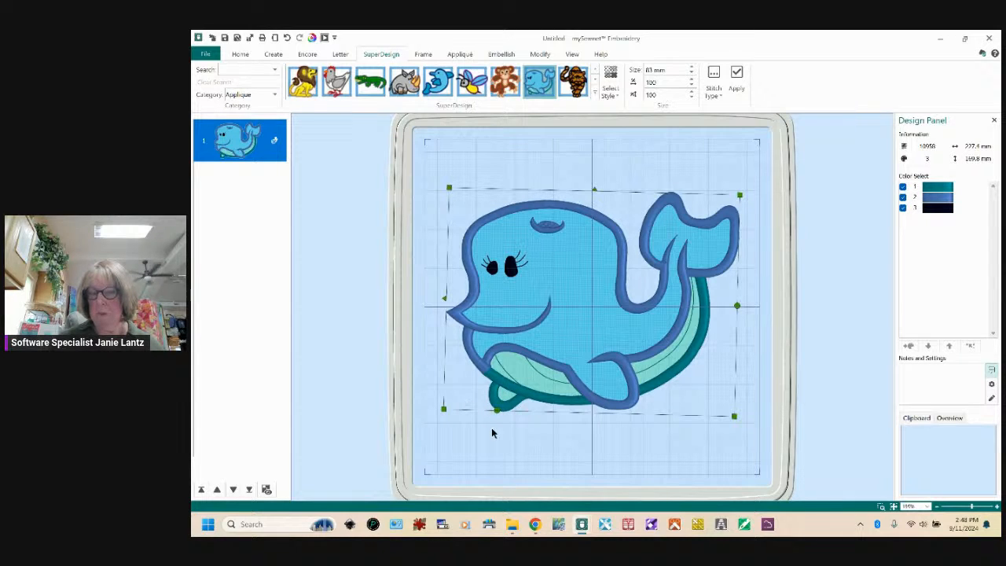
{"action": "mouse_move", "coordinate": [736, 305]}
{"action": "left_mouse_down"}
{"action": "mouse_move", "coordinate": [711, 256]}
{"action": "mouse_move", "coordinate": [737, 307]}
{"action": "mouse_move", "coordinate": [741, 385]}
{"action": "mouse_move", "coordinate": [741, 328]}
{"action": "mouse_move", "coordinate": [723, 311]}
{"action": "left_mouse_up"}
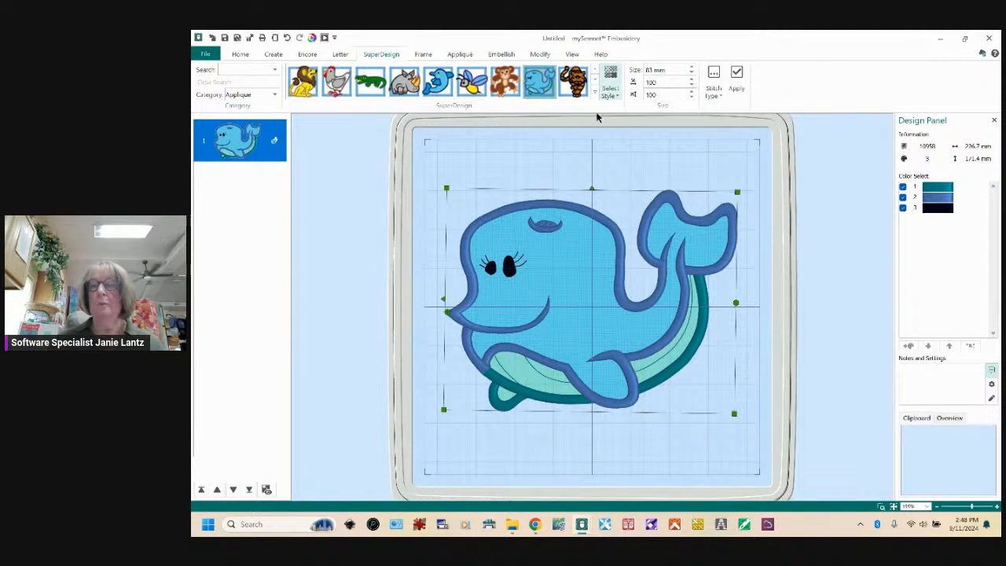
Switch the SuperDesign style to Motif Border 1, and change it to Motif Border 2
{"action": "left_click", "coordinate": [612, 85]}
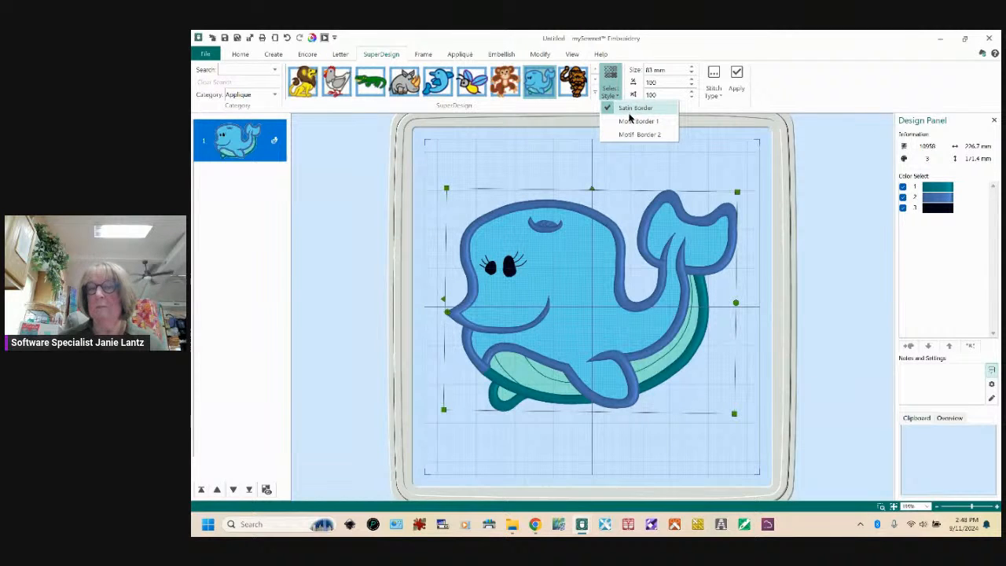
{"action": "left_click", "coordinate": [634, 122]}
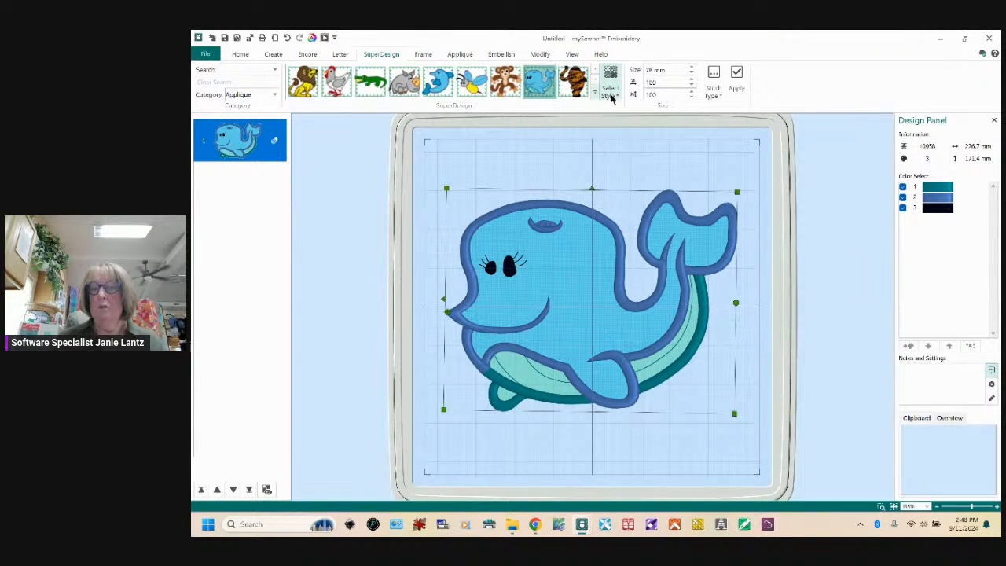
{"action": "left_click", "coordinate": [613, 90]}
{"action": "left_click", "coordinate": [636, 130]}
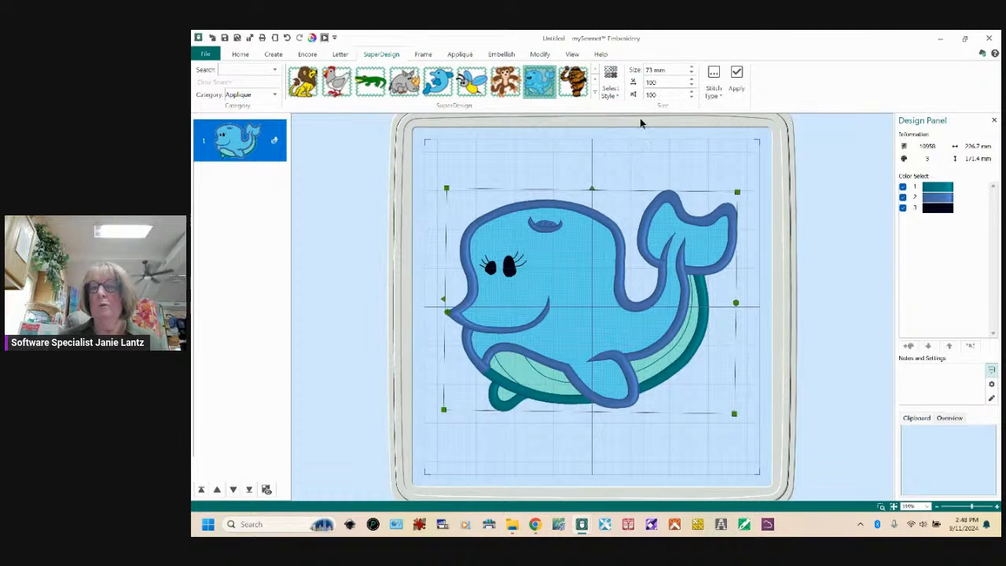
Look over the border styles, the stitch types and the editing options offered for the whale
{"action": "left_click", "coordinate": [611, 93]}
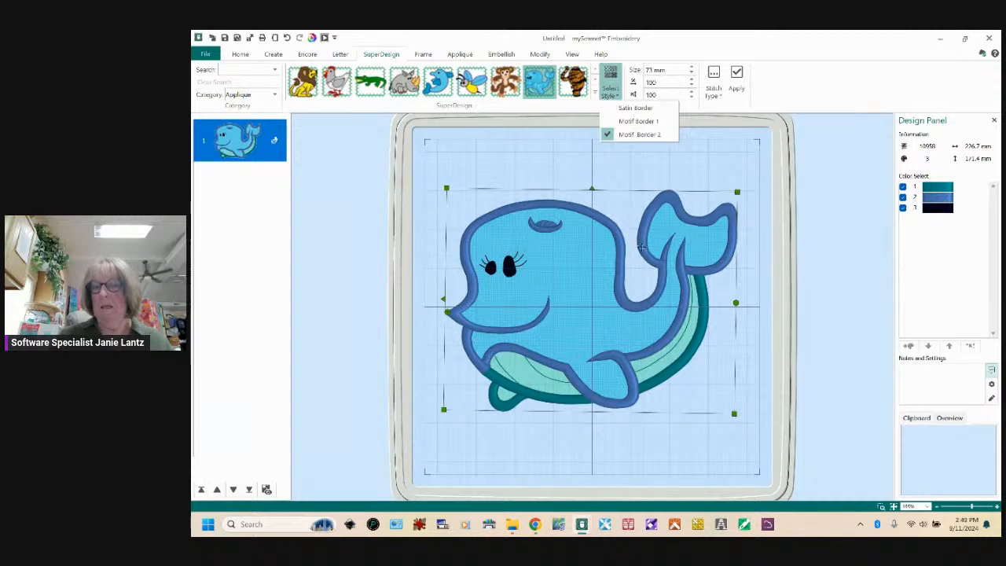
{"action": "left_click", "coordinate": [715, 95]}
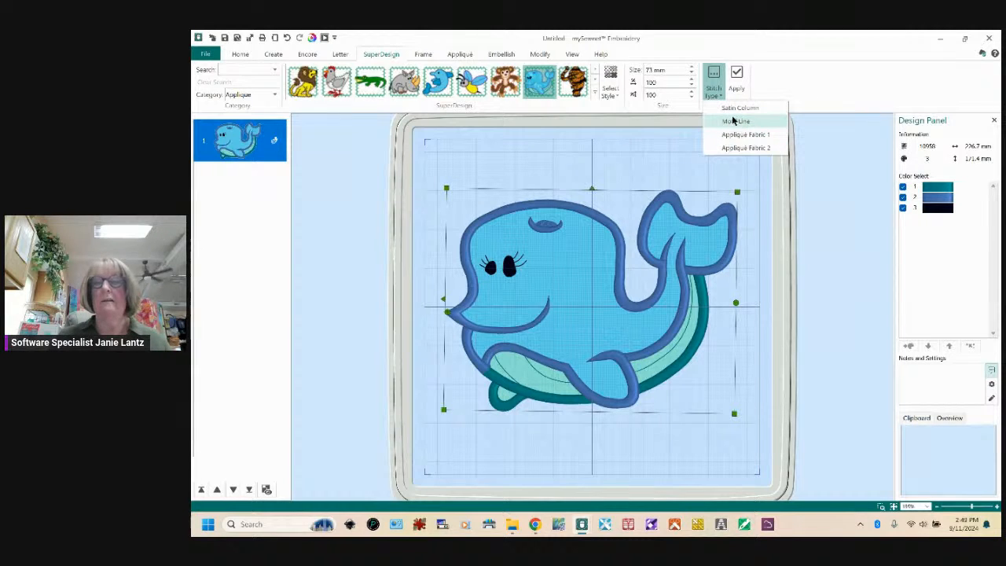
{"action": "left_click", "coordinate": [582, 275]}
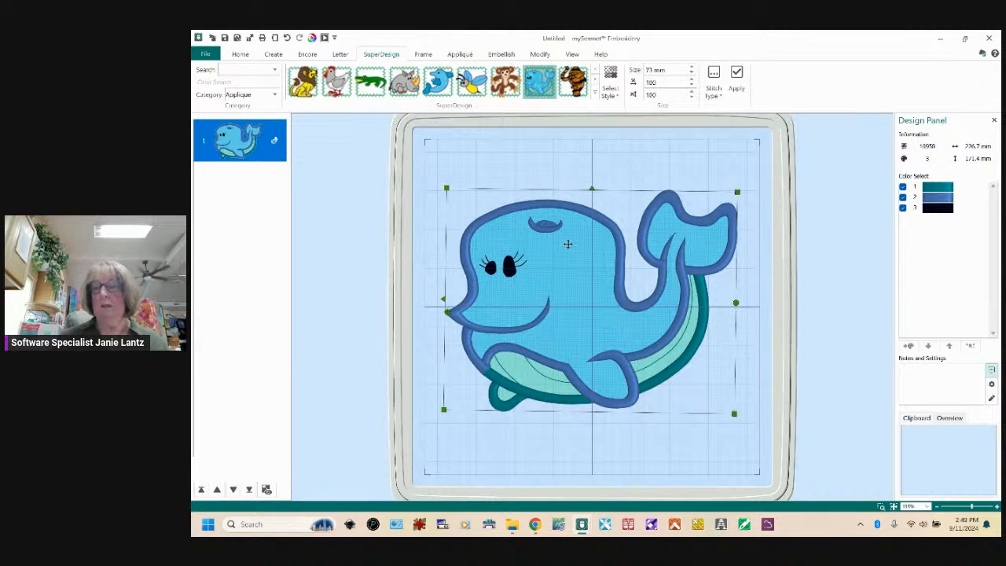
{"action": "right_click", "coordinate": [566, 242]}
{"action": "mouse_move", "coordinate": [612, 283]}
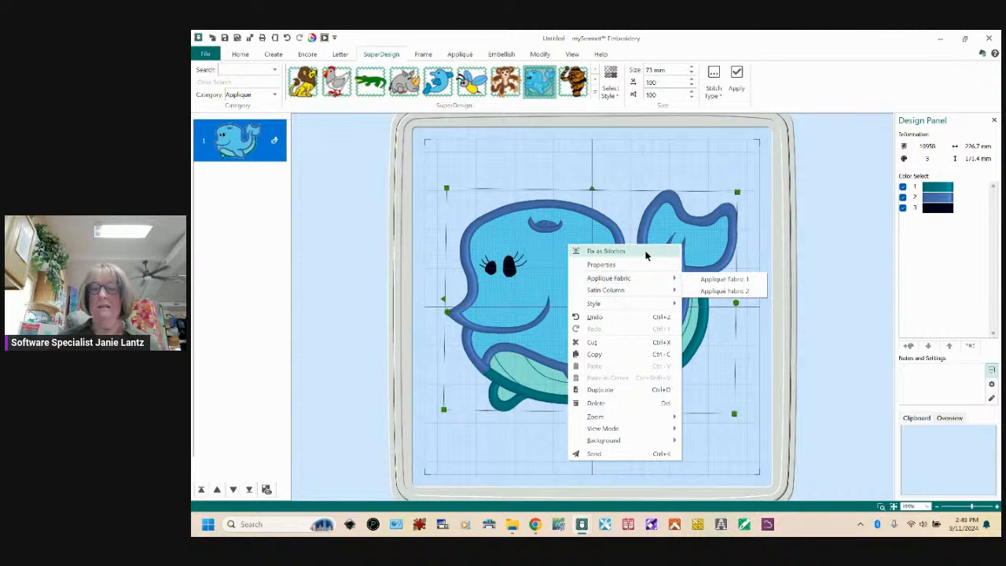
{"action": "left_click", "coordinate": [707, 251]}
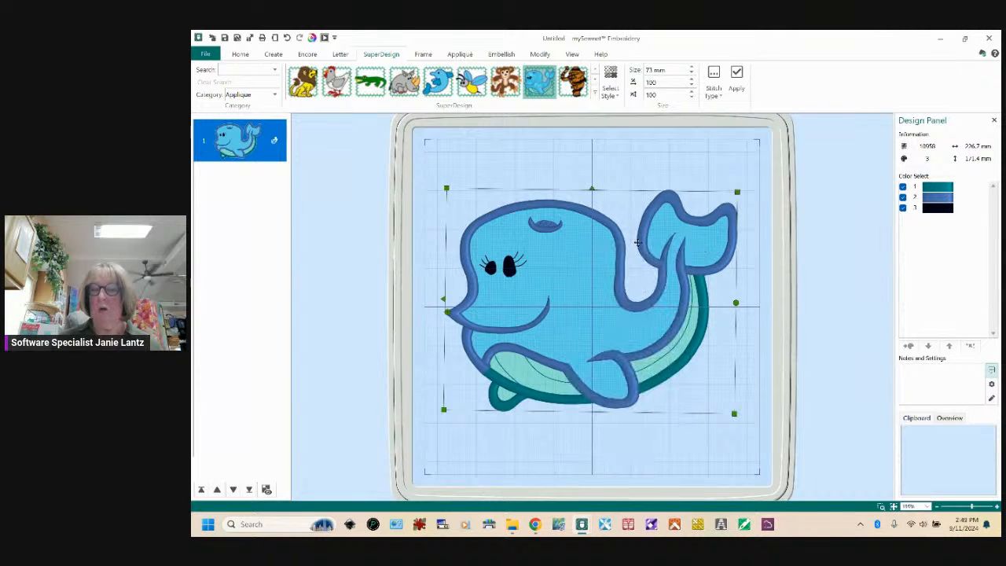
Try fixing the whale SuperDesign as stitches, and undo the conversion
{"action": "right_click", "coordinate": [582, 259]}
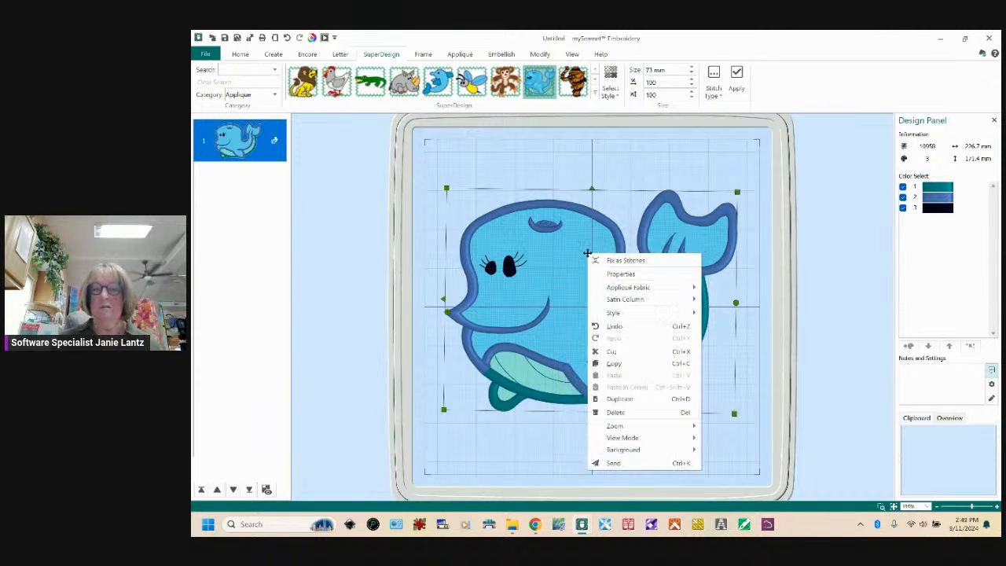
{"action": "left_click", "coordinate": [656, 260]}
{"action": "right_click", "coordinate": [584, 242]}
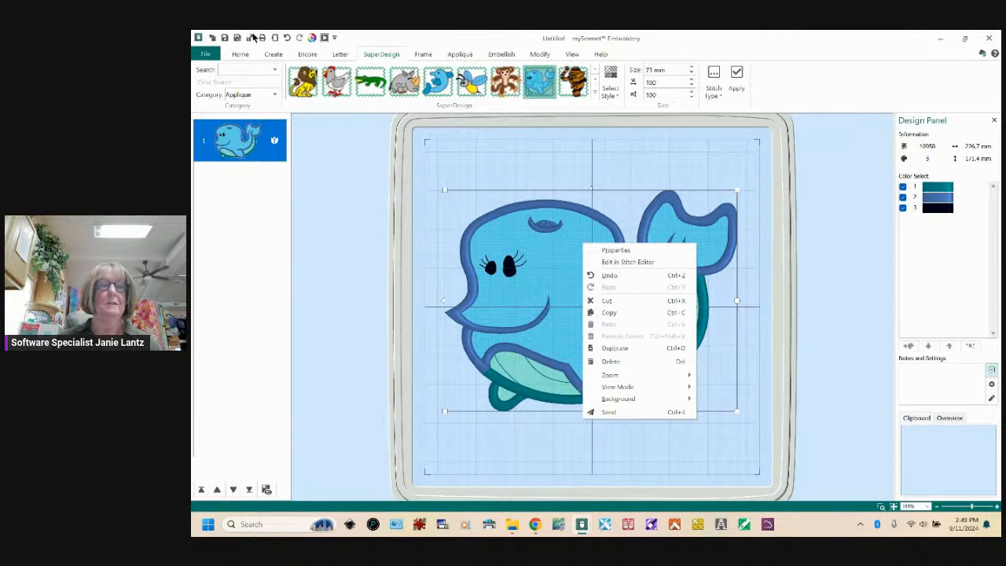
{"action": "left_click", "coordinate": [287, 37]}
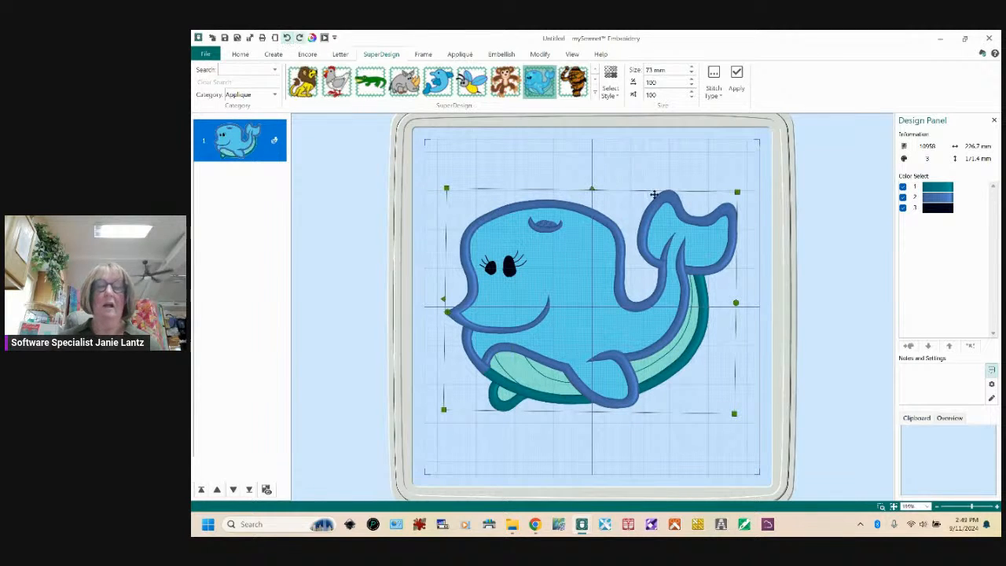
Choose the teal fabric with white dots from the Dots collection for Appliqué Fabric 1 of the whale
{"action": "right_click", "coordinate": [644, 253]}
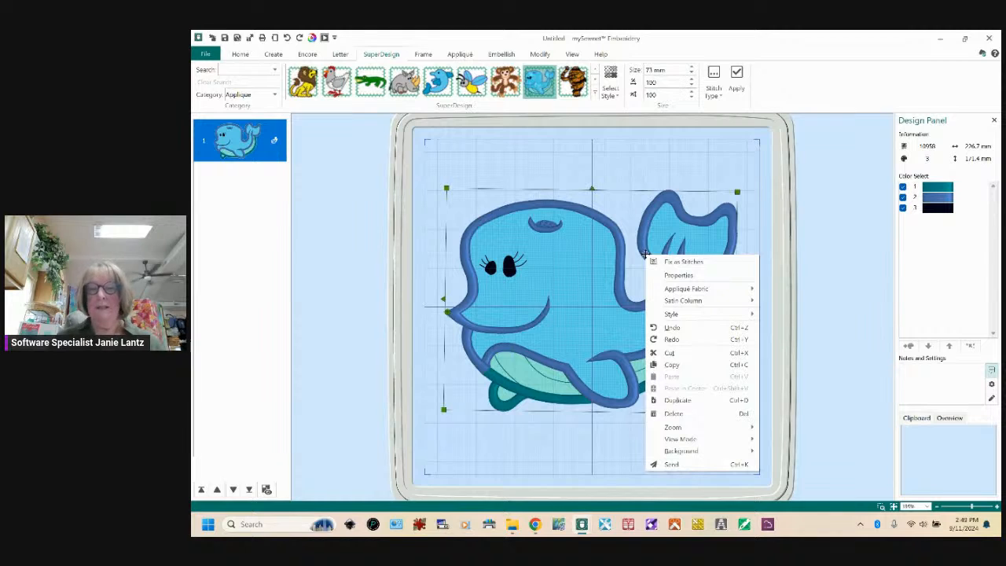
{"action": "mouse_move", "coordinate": [717, 291]}
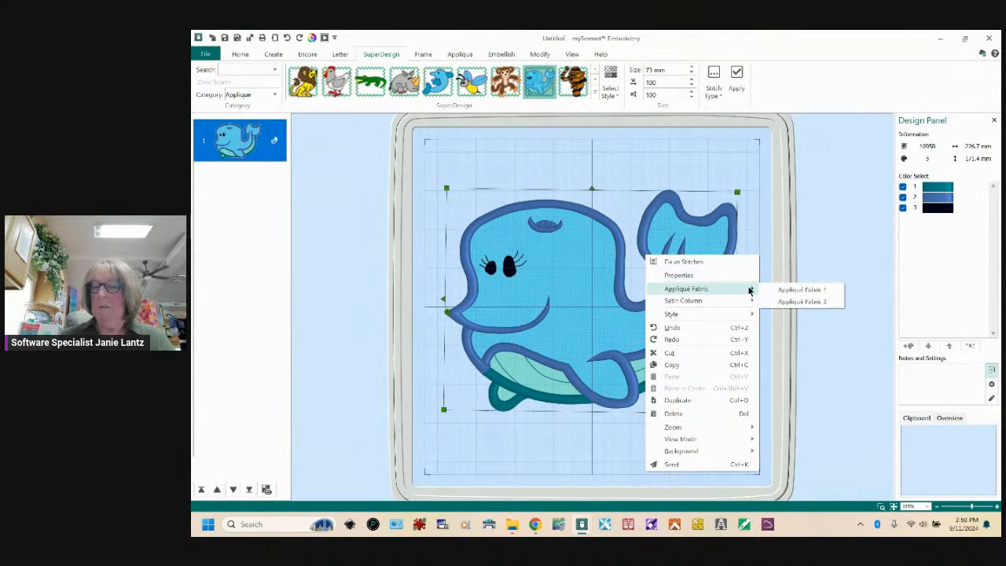
{"action": "left_click", "coordinate": [790, 291]}
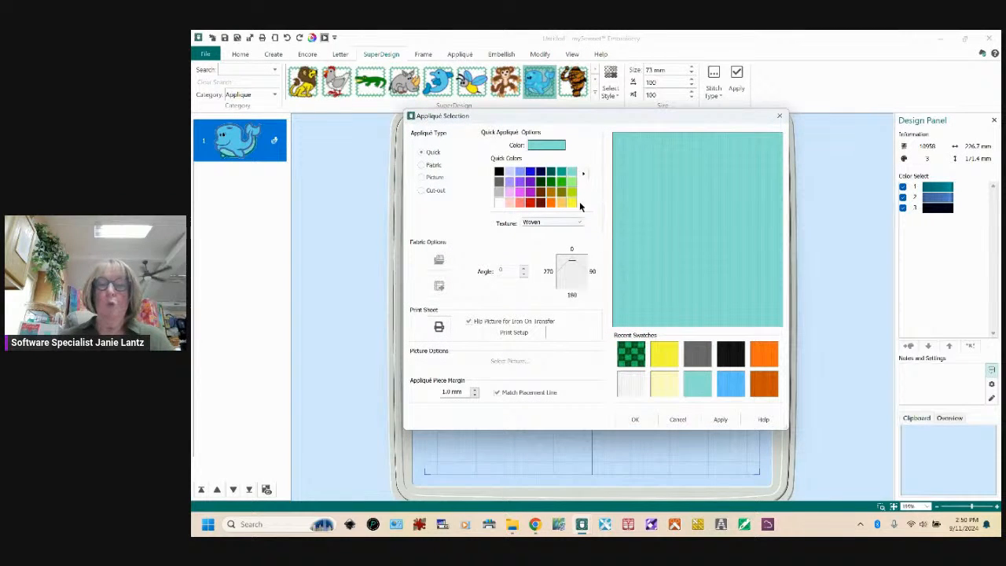
{"action": "left_click", "coordinate": [421, 166]}
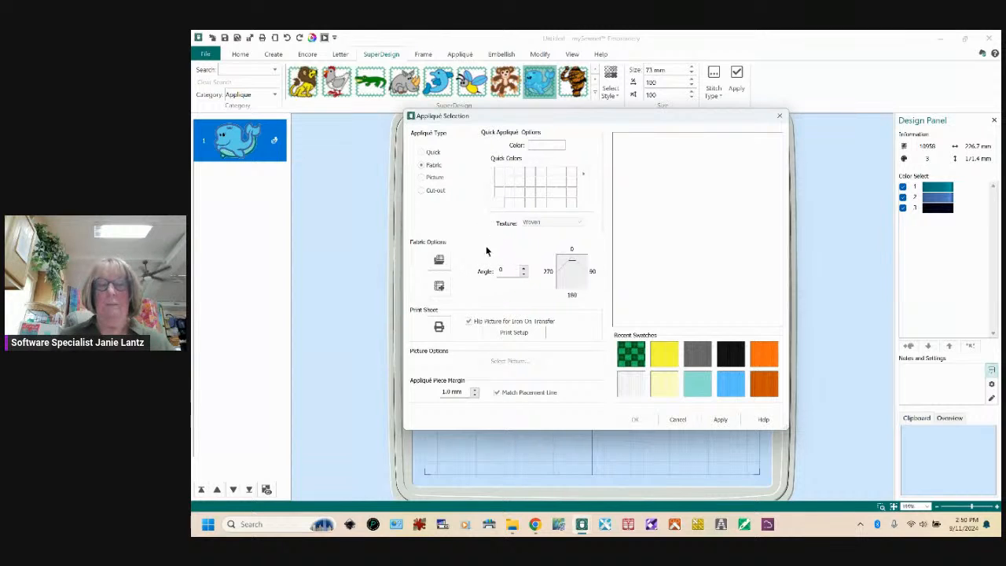
{"action": "left_click", "coordinate": [438, 262]}
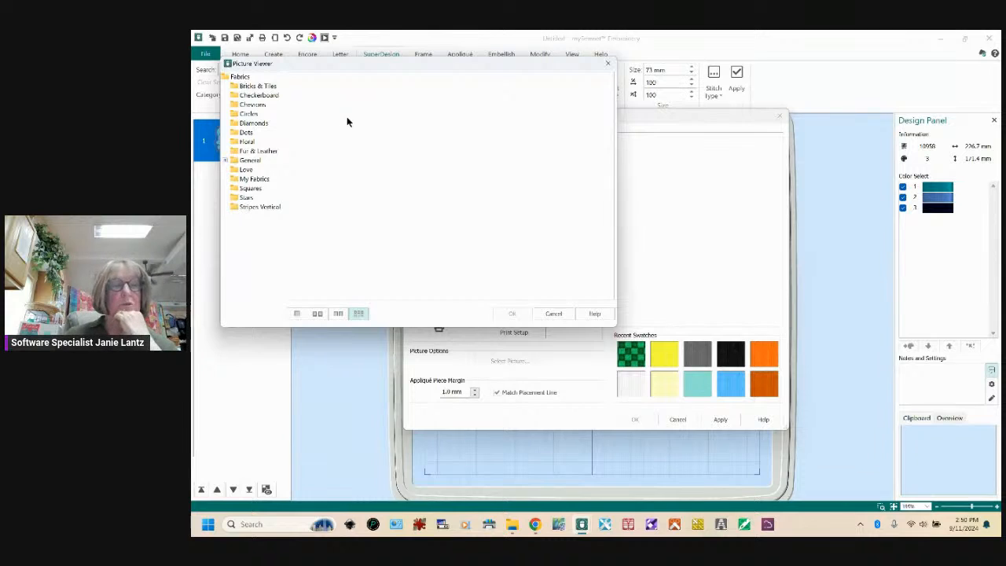
{"action": "left_click", "coordinate": [244, 134]}
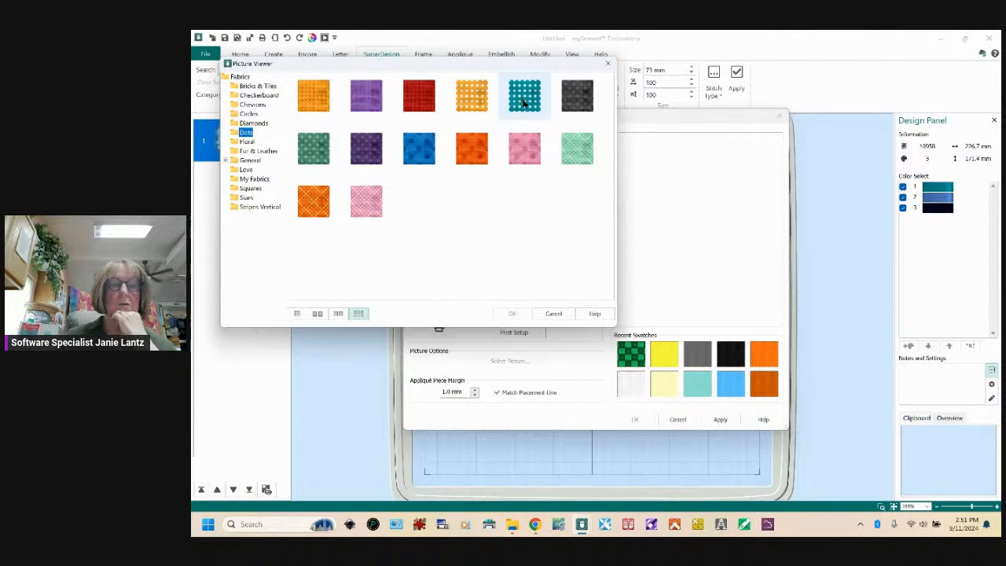
{"action": "left_click", "coordinate": [524, 104]}
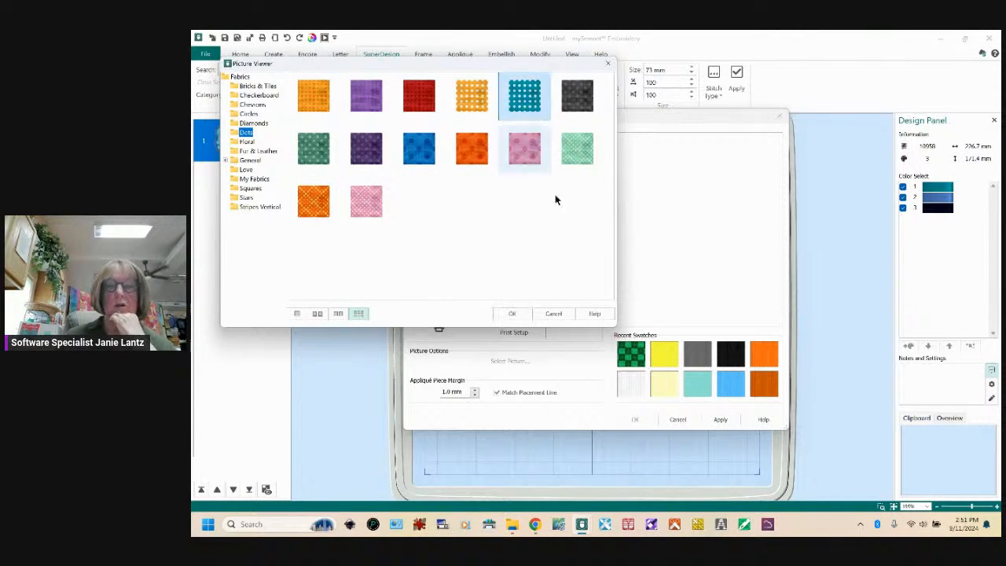
{"action": "left_click", "coordinate": [519, 315]}
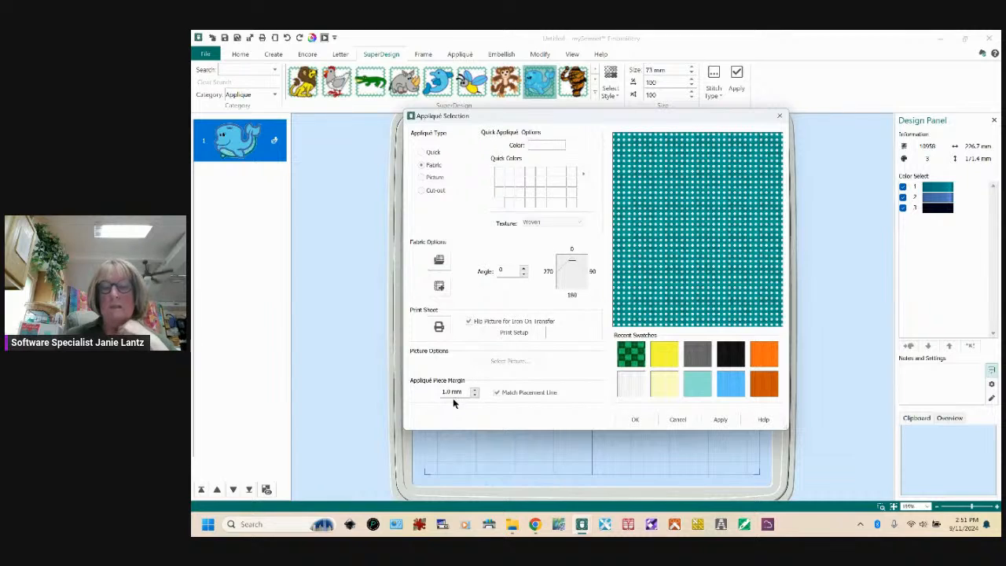
Set the appliqué piece margin to 1.5 mm and apply the fabric selection to the whale
{"action": "mouse_move", "coordinate": [454, 395]}
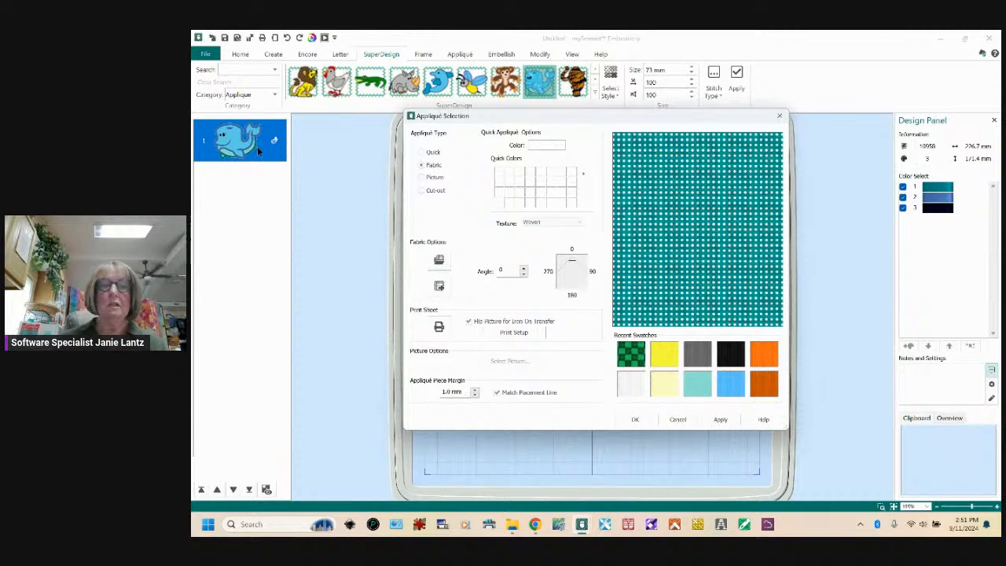
{"action": "left_click", "coordinate": [475, 390]}
{"action": "left_click", "coordinate": [475, 390]}
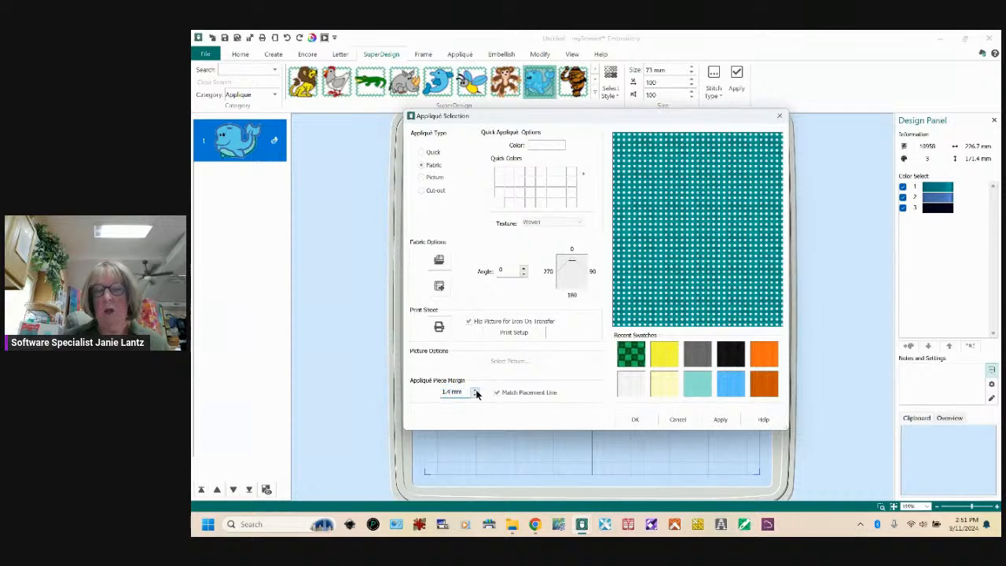
{"action": "left_click", "coordinate": [475, 389]}
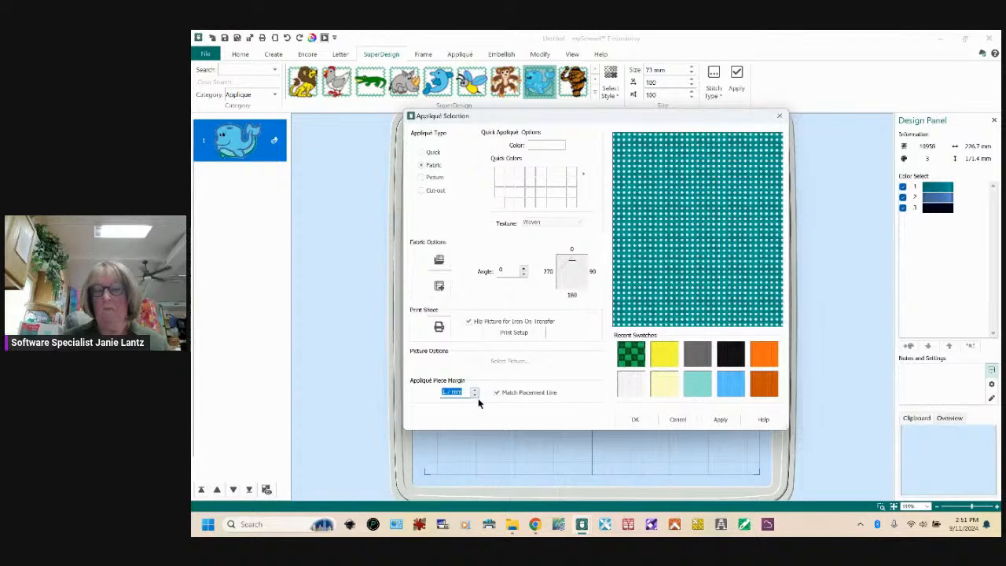
{"action": "left_click", "coordinate": [475, 394]}
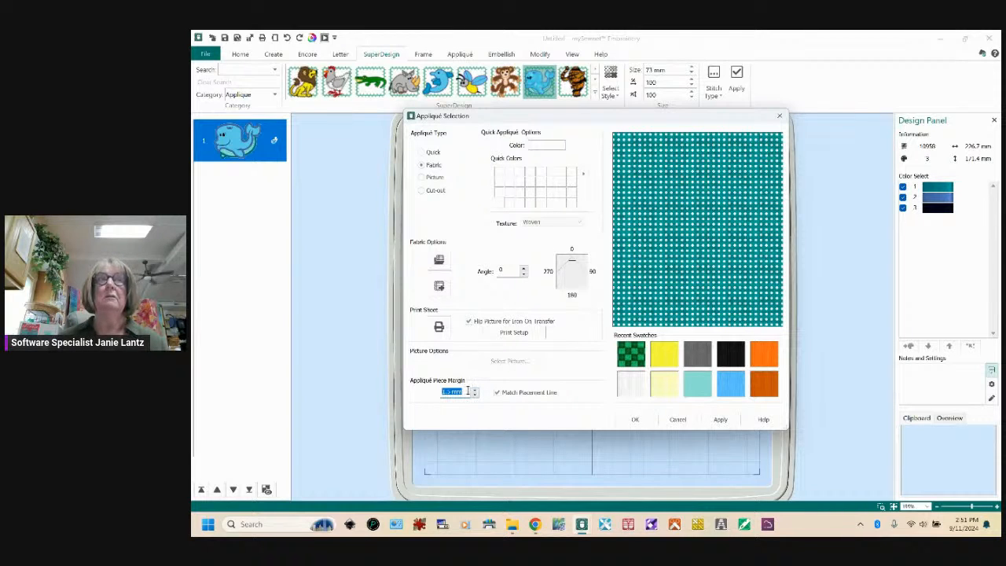
{"action": "left_click", "coordinate": [642, 420]}
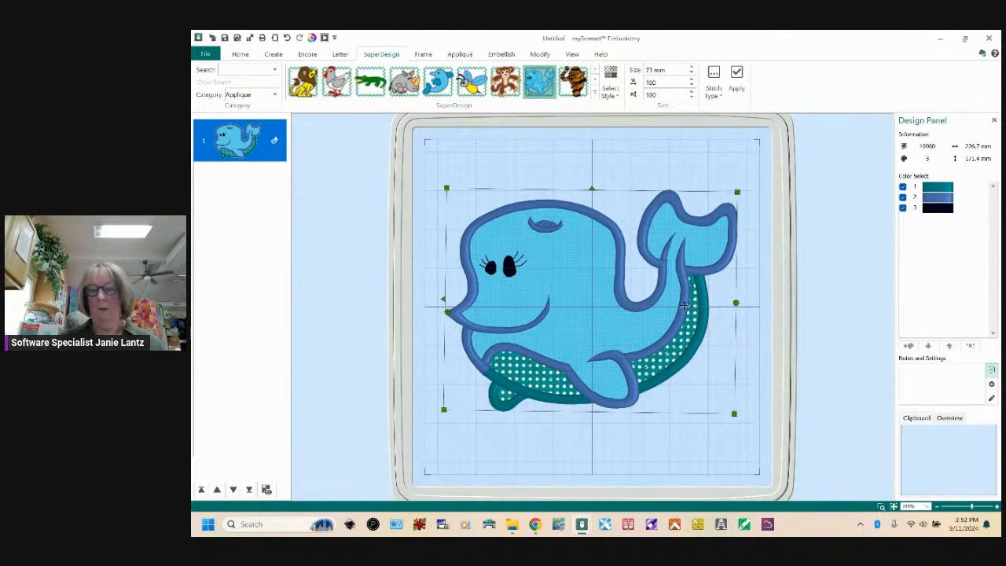
Check the pattern, underlay, density and gradient options of the whale's Satin Column 1, leaving them as they are
{"action": "right_click", "coordinate": [560, 259]}
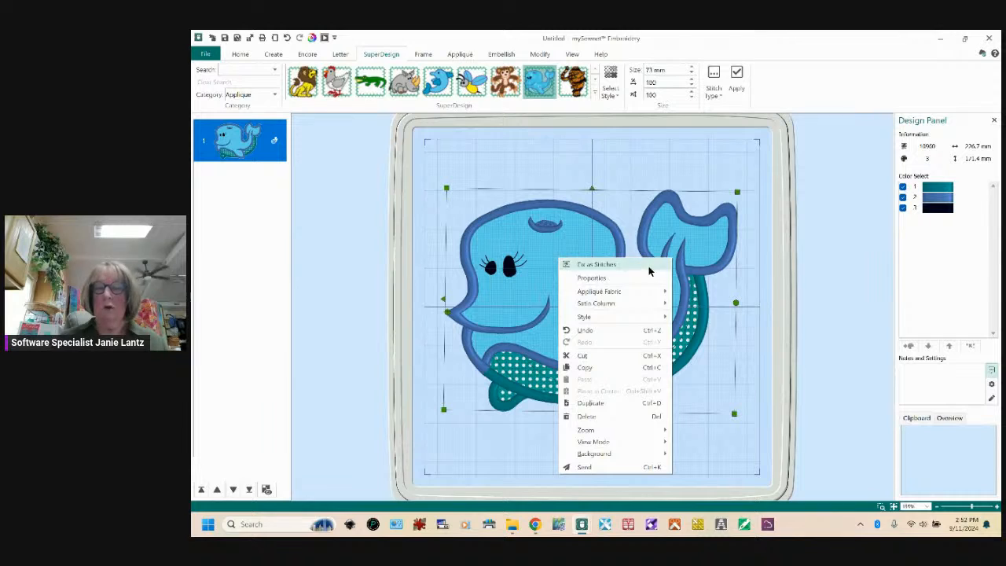
{"action": "mouse_move", "coordinate": [635, 303]}
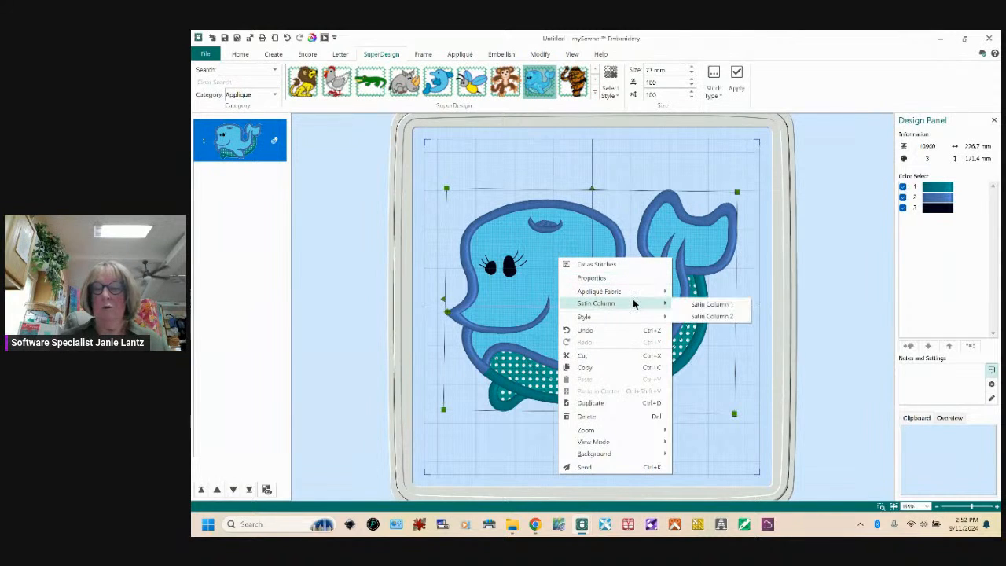
{"action": "left_click", "coordinate": [718, 307]}
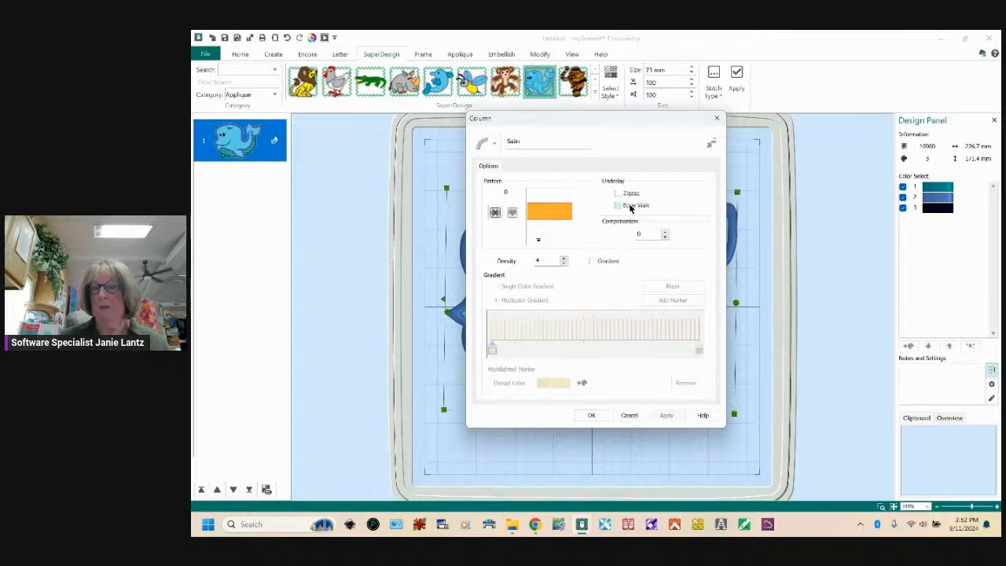
{"action": "left_click", "coordinate": [635, 415]}
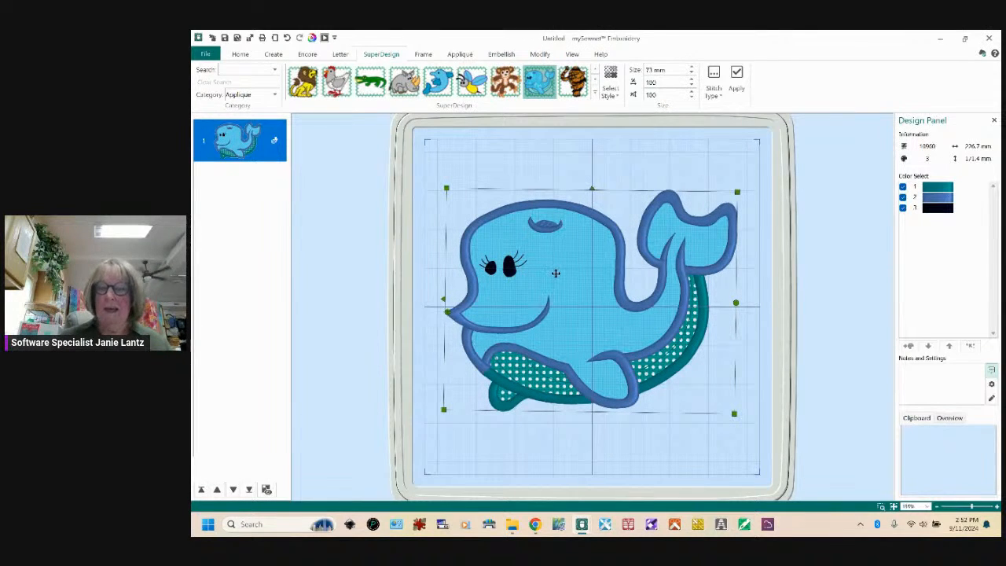
Save the whale design as WhaleApplique in the My Designs folder, in the Husqvarna Viking / Pfaff .vp4 format
{"action": "left_click", "coordinate": [238, 38]}
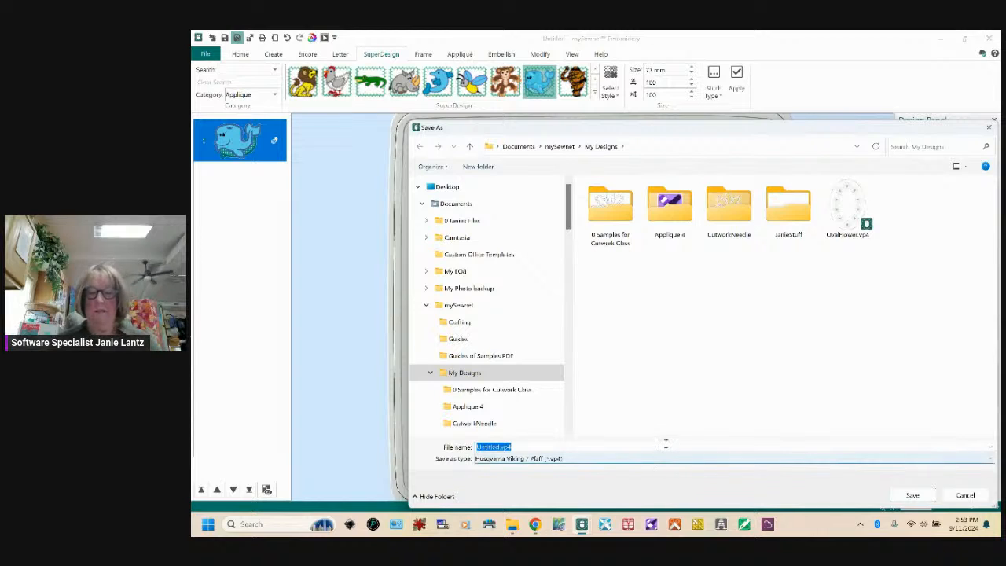
{"action": "type", "text": "Wh"}
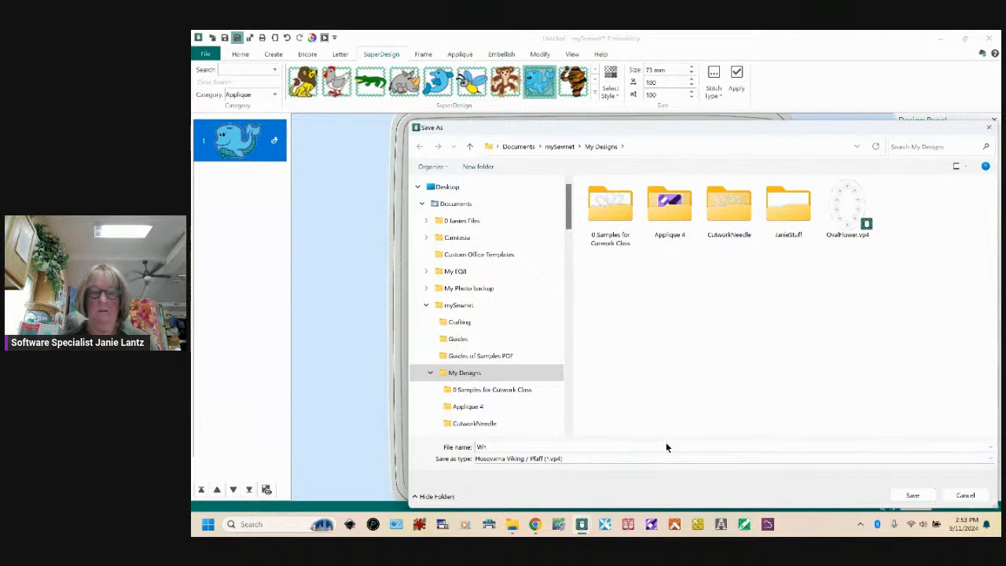
{"action": "type", "text": "aleApplique"}
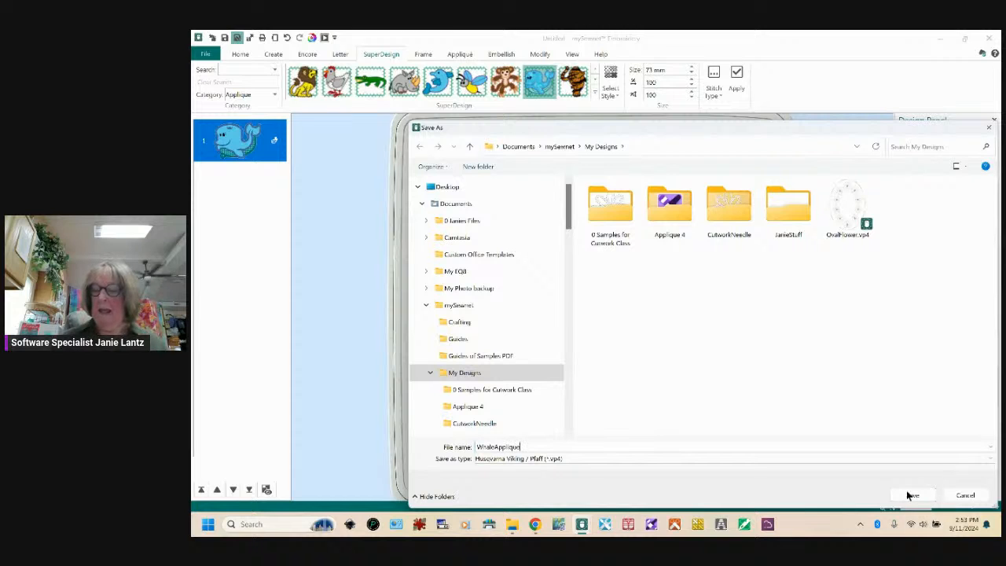
{"action": "left_click", "coordinate": [912, 494]}
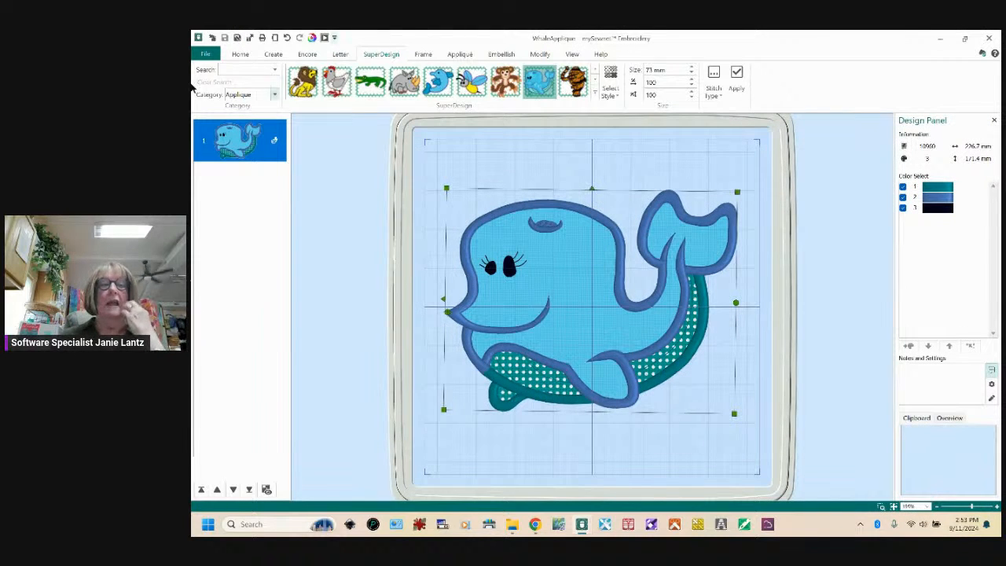
Export the whale's appliqué pieces for a cutter as SVG files in millimeters, named WhaleApplique, in the My Designs folder
{"action": "left_click", "coordinate": [205, 53]}
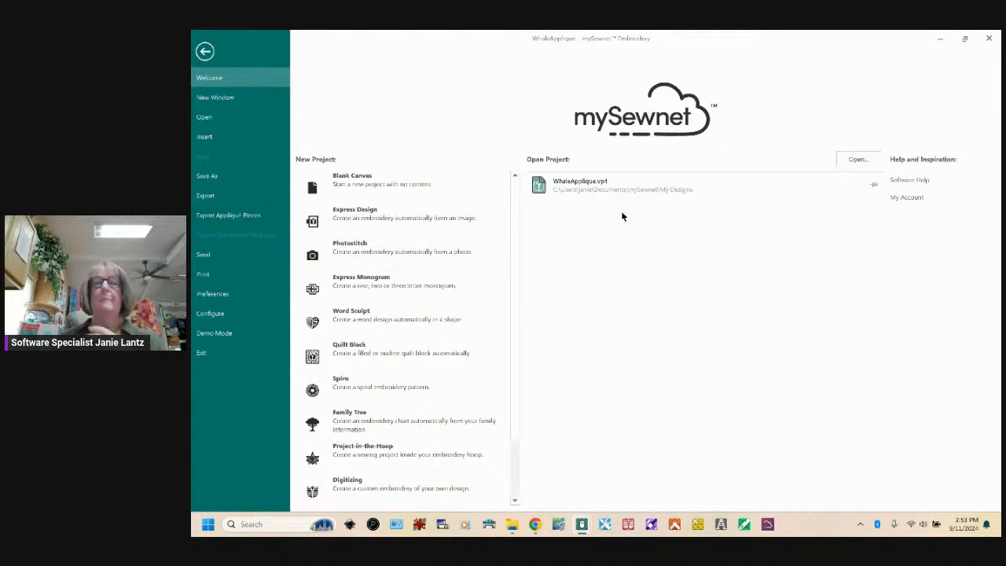
{"action": "left_click", "coordinate": [204, 51]}
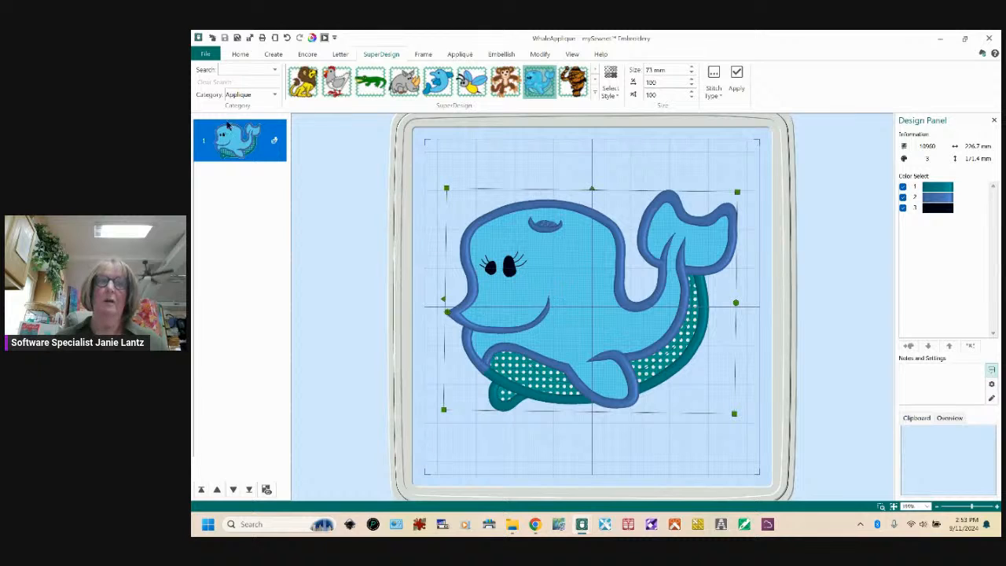
{"action": "left_click", "coordinate": [207, 54]}
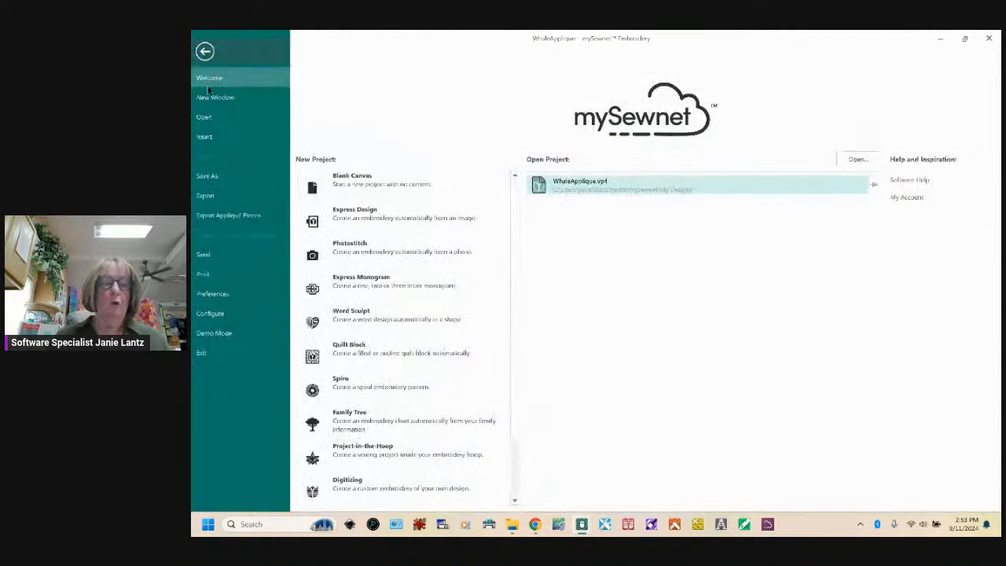
{"action": "left_click", "coordinate": [238, 218]}
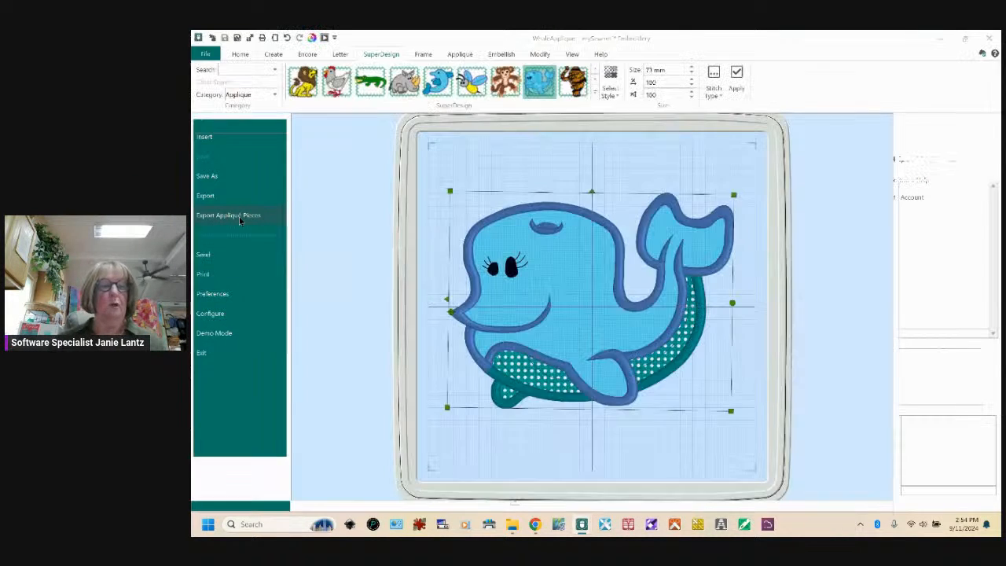
{"action": "left_click_drag", "start_coordinate": [574, 98], "coordinate": [803, 72]}
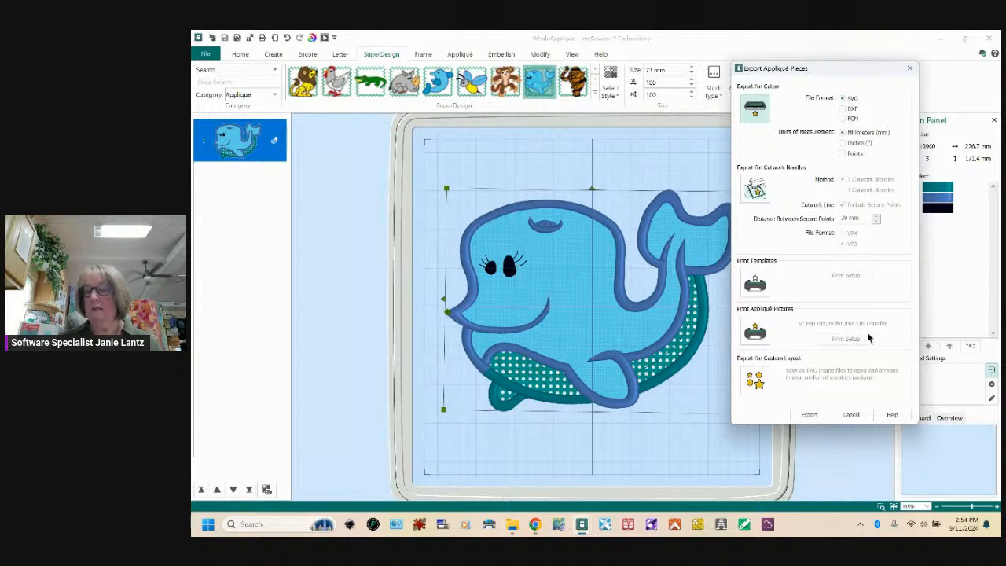
{"action": "left_click", "coordinate": [812, 419]}
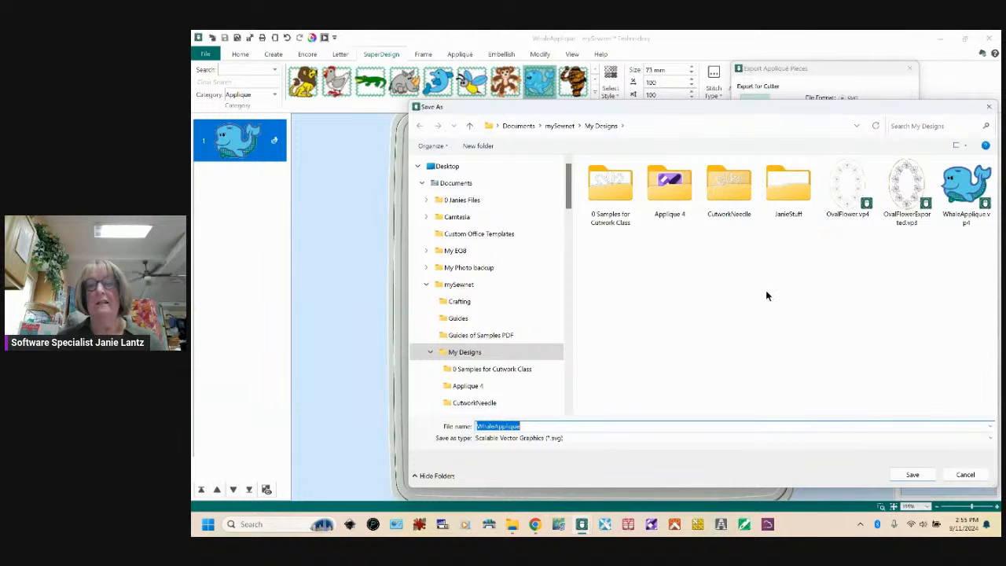
{"action": "left_click", "coordinate": [912, 475]}
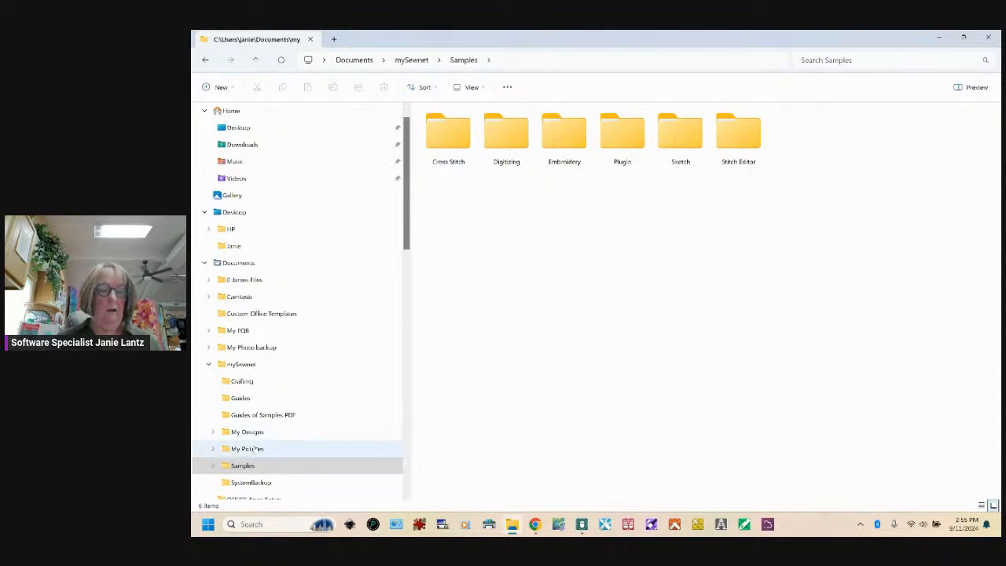
Check the My Designs folder in File Explorer for the exported appliqué files, and return to the WhaleApplique window in mySewnet Embroidery
{"action": "left_click", "coordinate": [258, 434]}
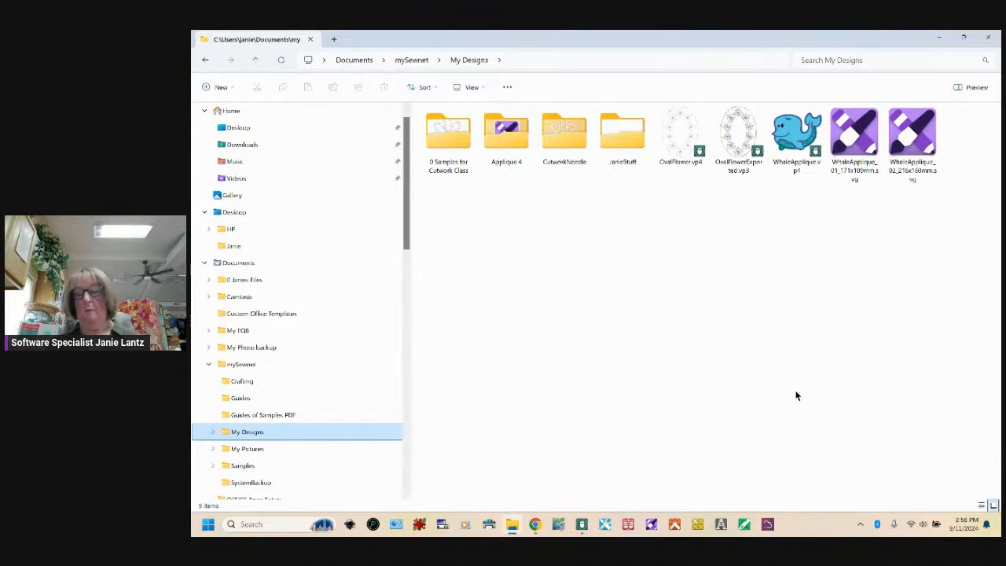
{"action": "mouse_move", "coordinate": [536, 524]}
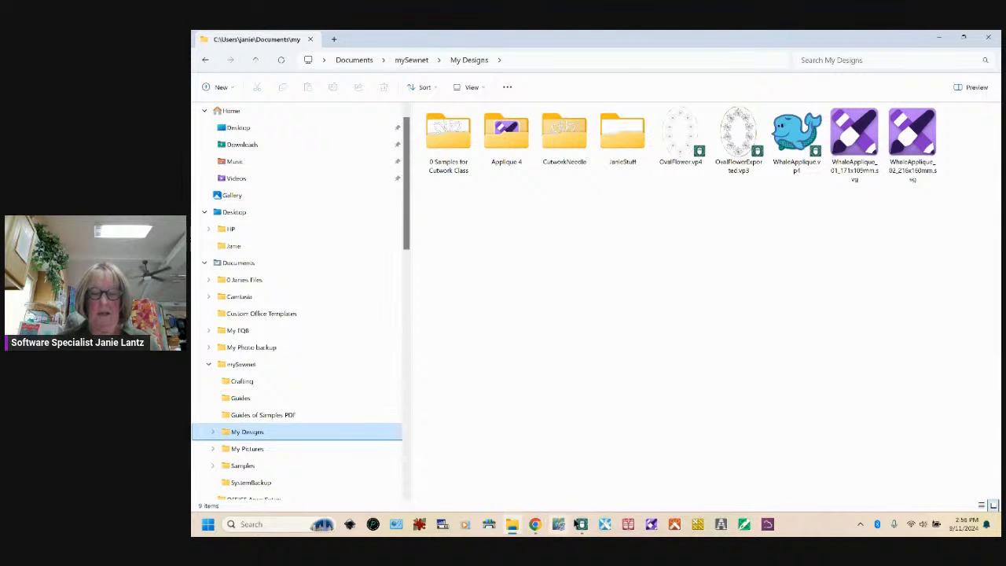
{"action": "mouse_move", "coordinate": [581, 528]}
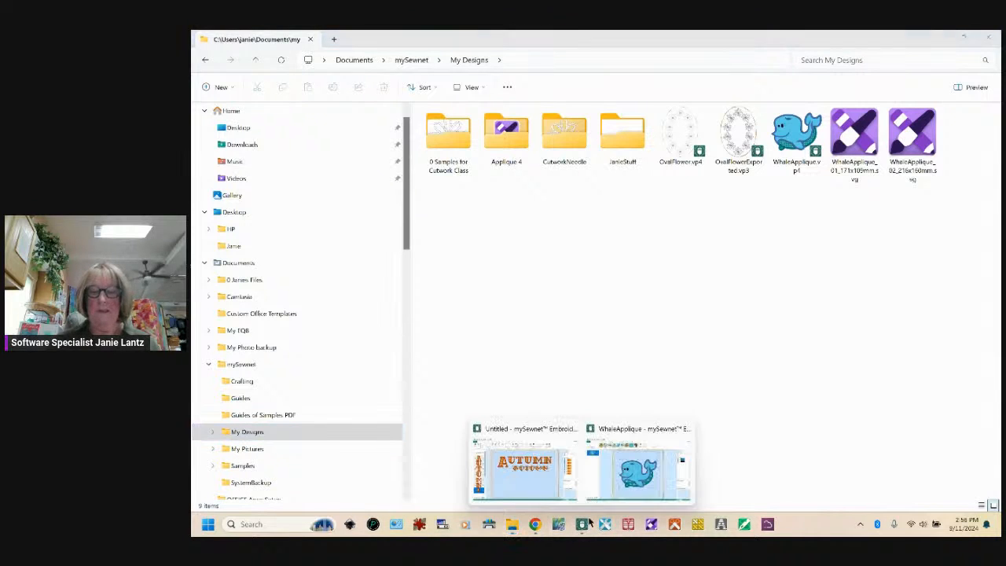
{"action": "left_click", "coordinate": [635, 428]}
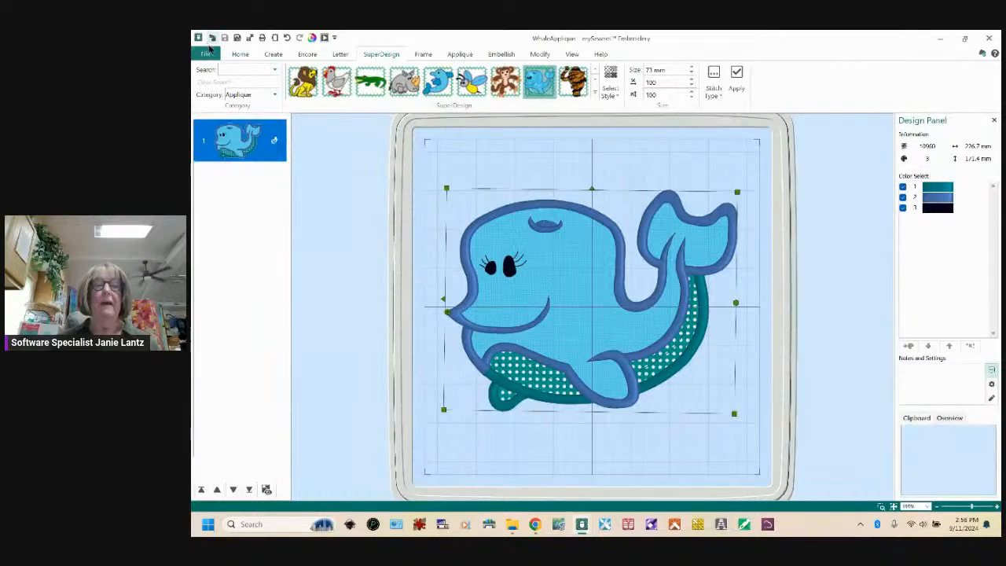
Review the cutwork needle and template printing options for exporting the whale's appliqué pieces, and leave without exporting
{"action": "left_click", "coordinate": [205, 53]}
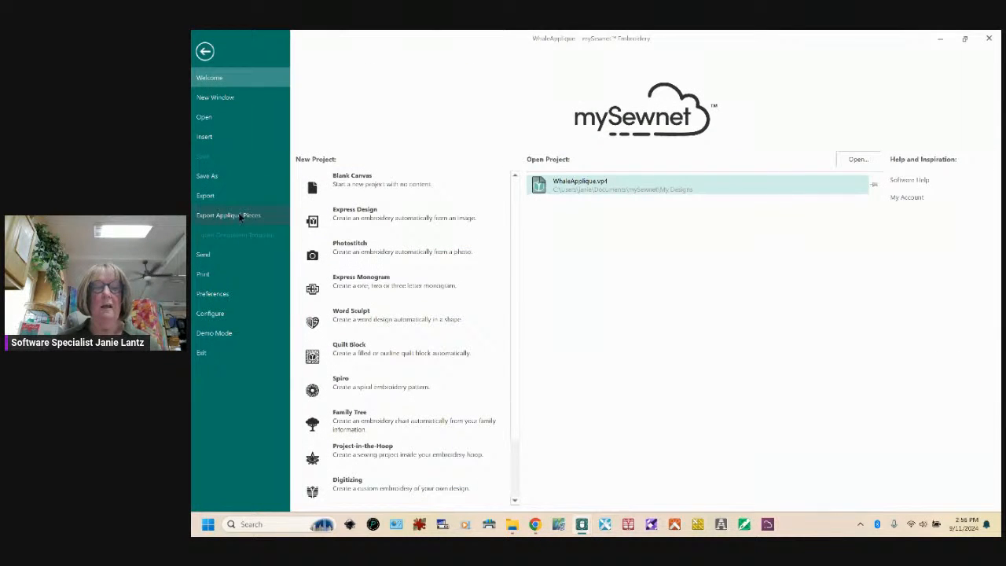
{"action": "left_click", "coordinate": [228, 215]}
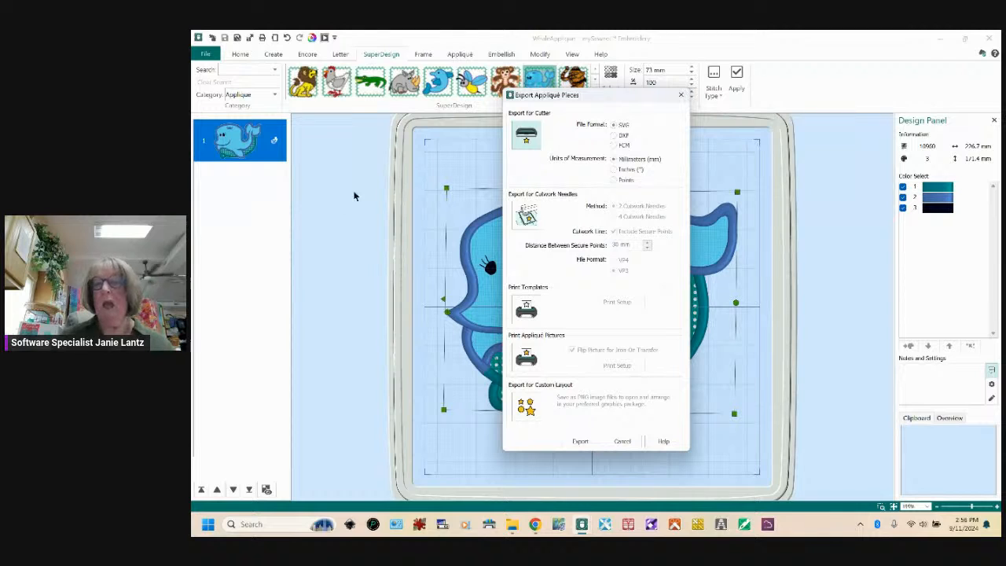
{"action": "left_click", "coordinate": [528, 215]}
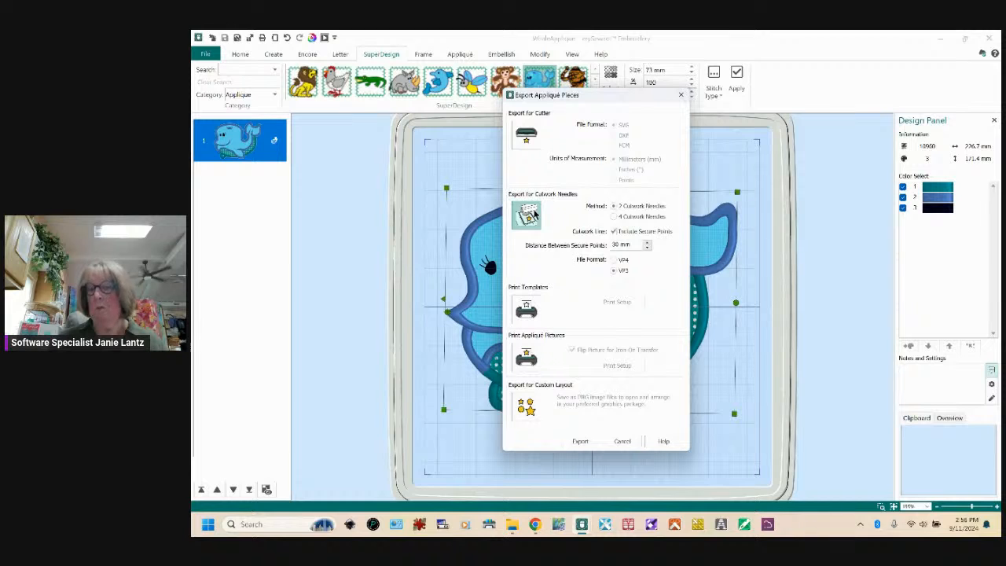
{"action": "left_click", "coordinate": [532, 311]}
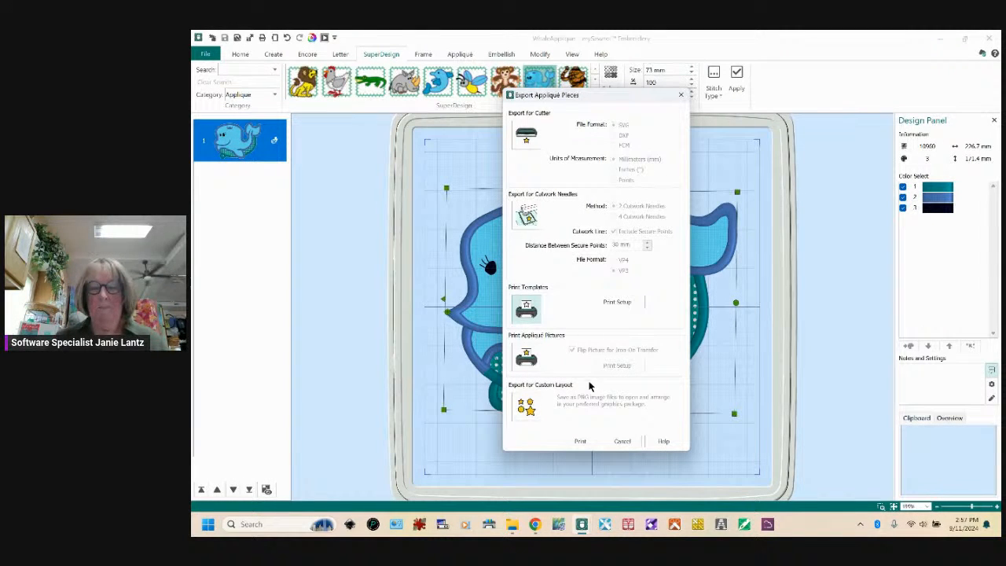
{"action": "left_click", "coordinate": [623, 441]}
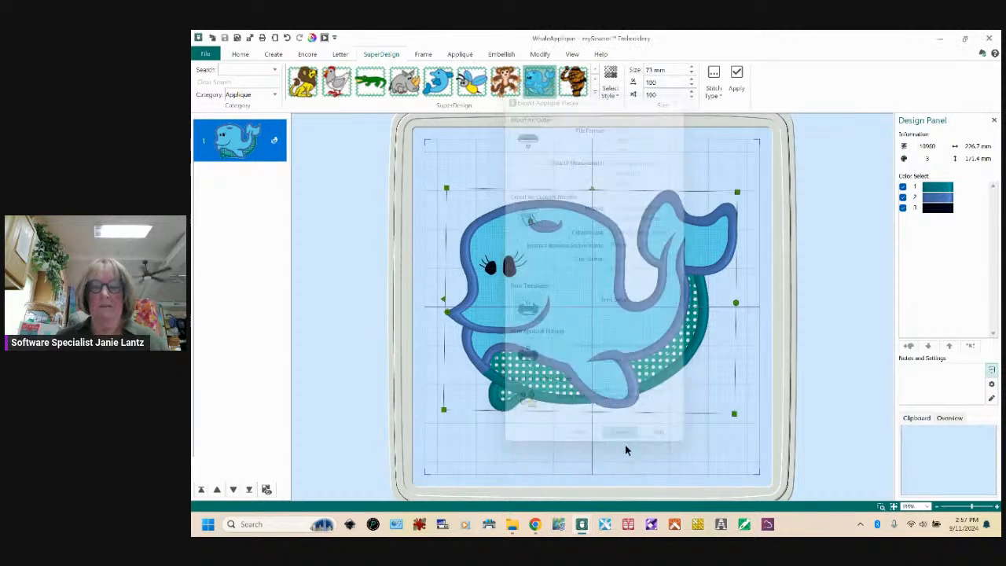